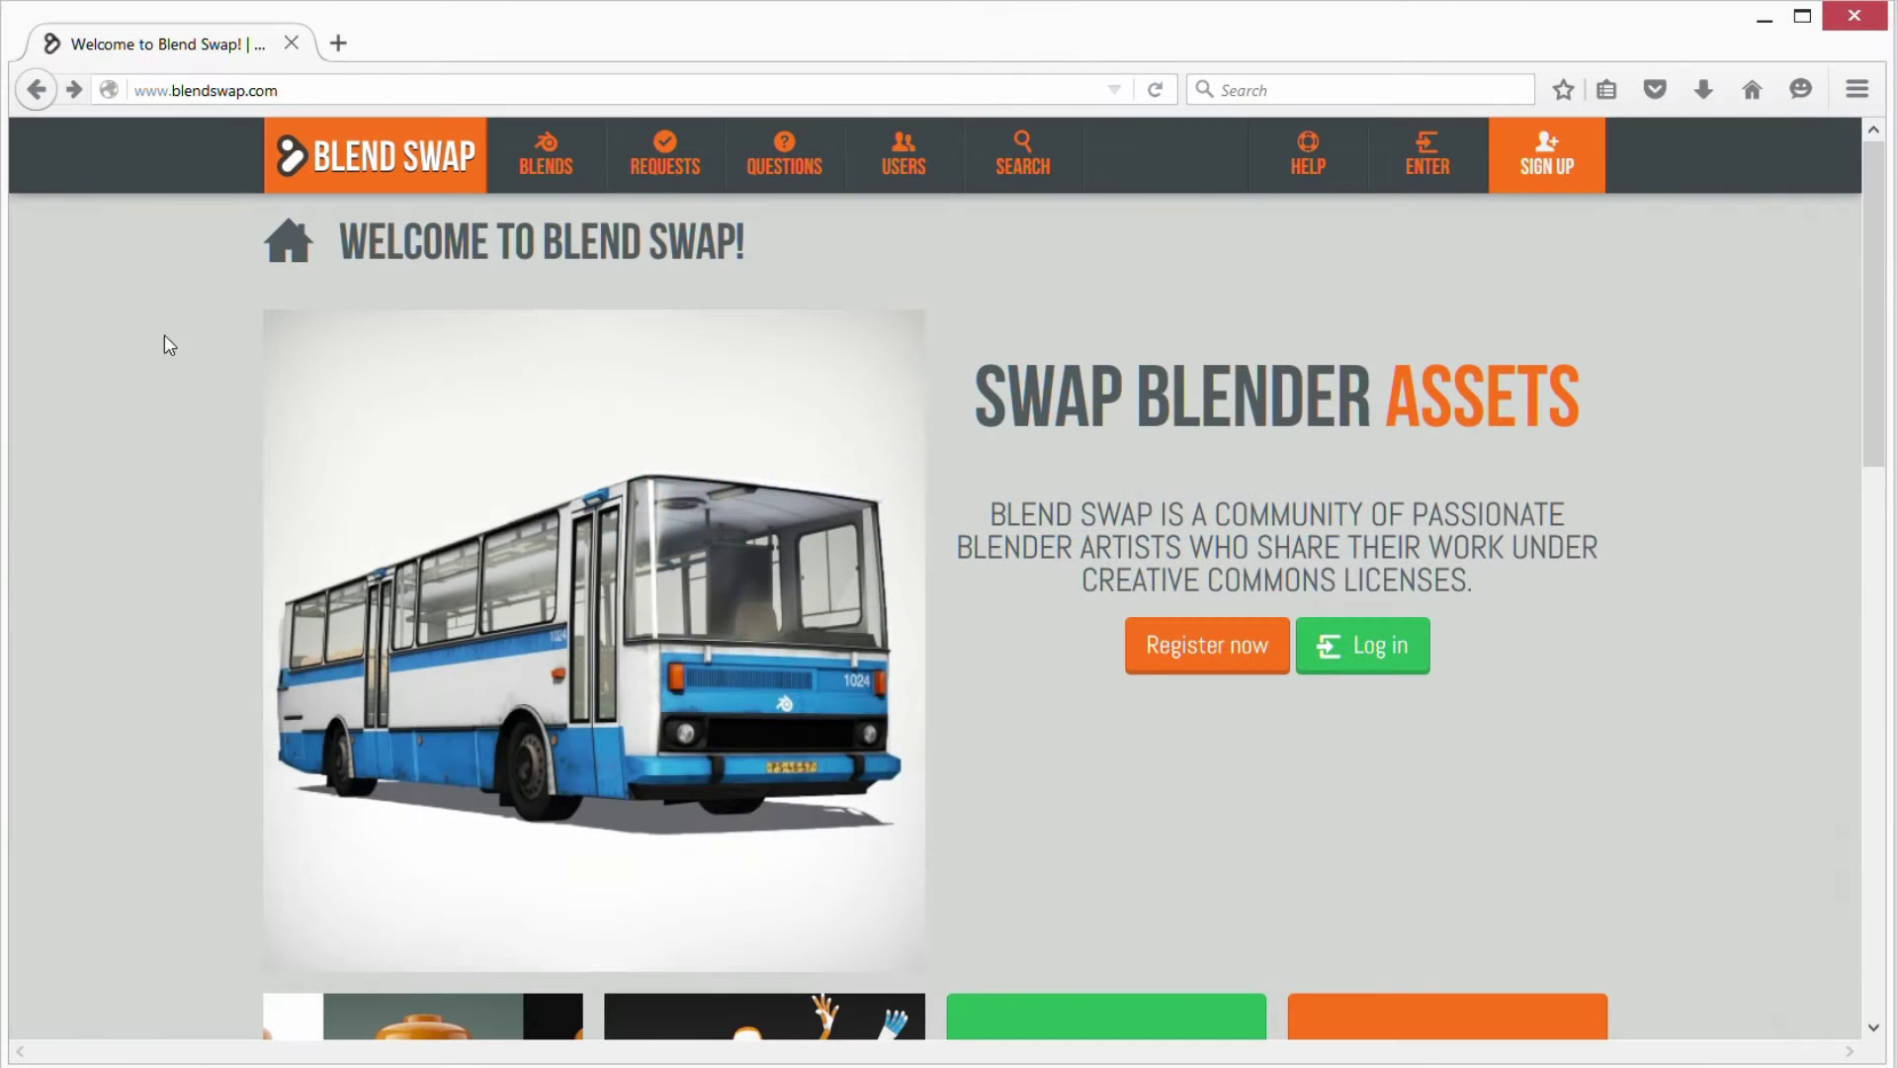
# Browse Blend Swap's categories and open the Low Poly category
pyautogui.moveTo(290, 92); pyautogui.dragTo(111, 101)
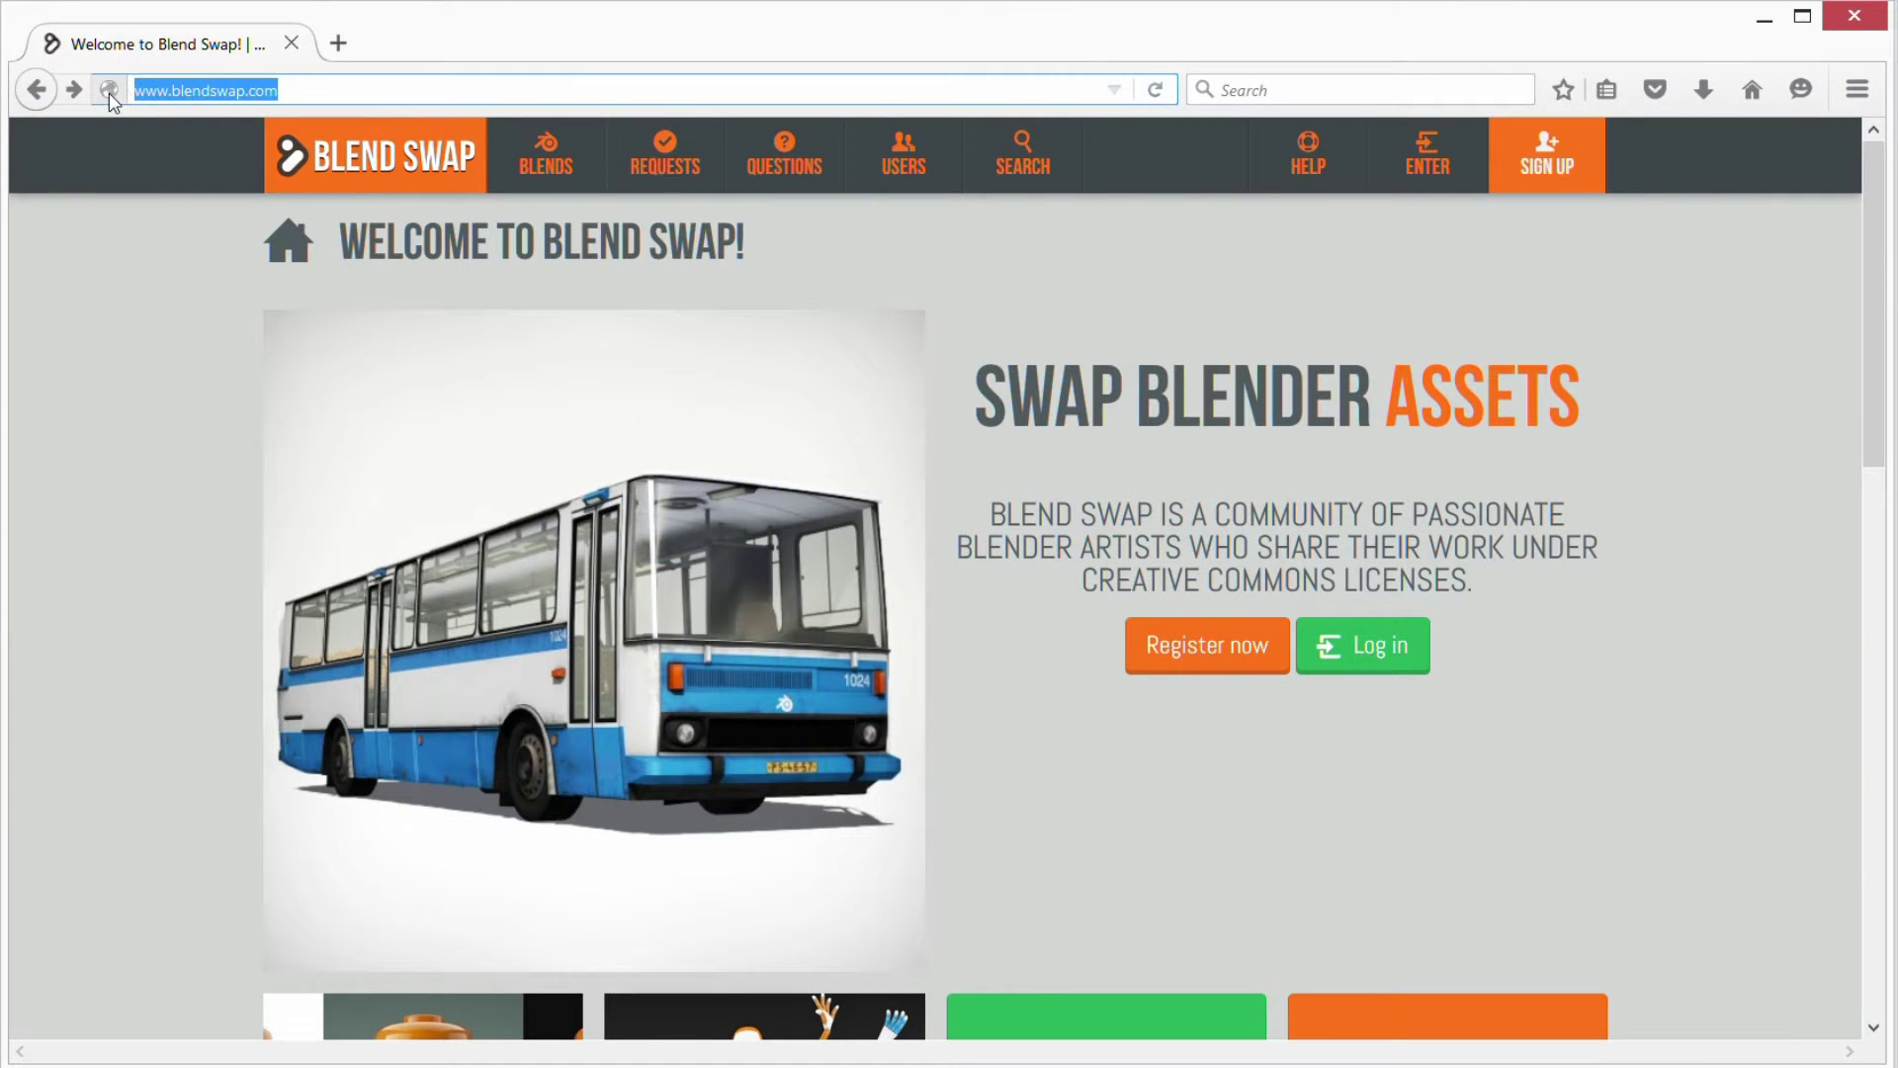
pyautogui.moveTo(546, 155)
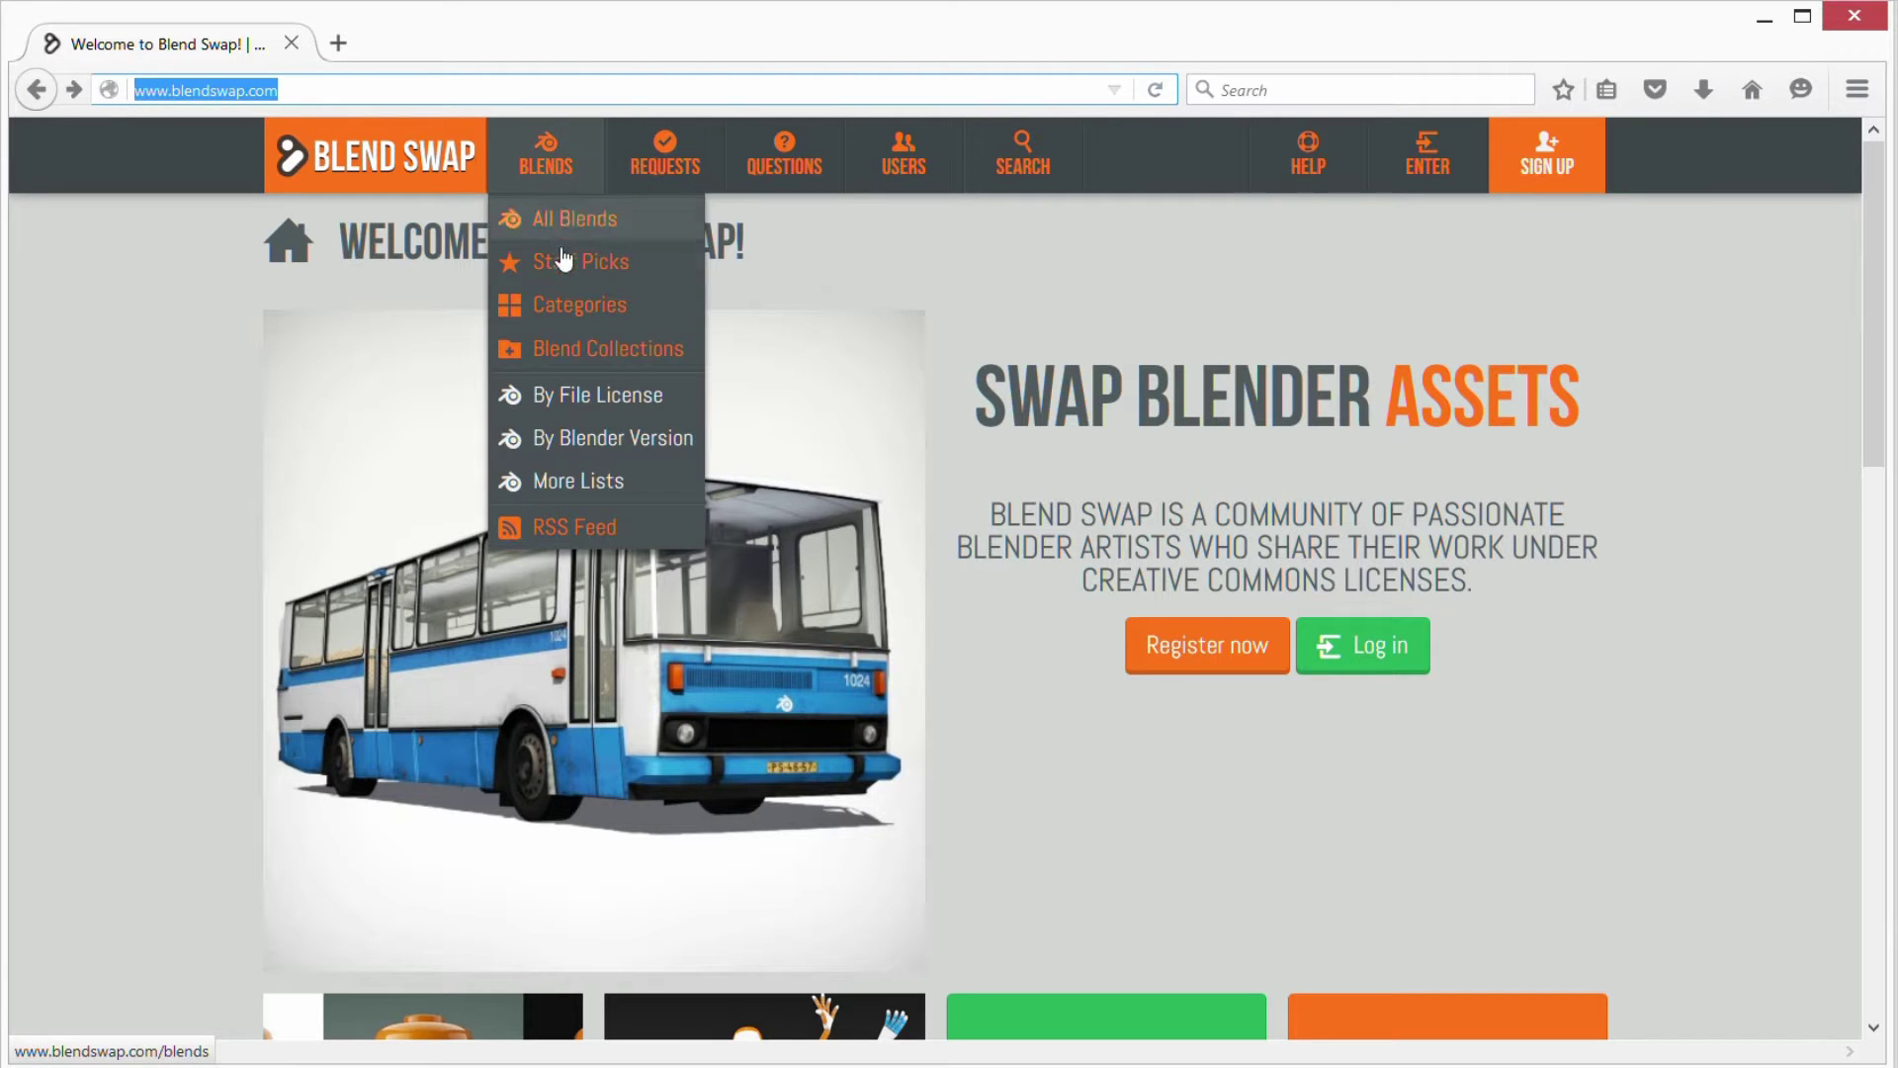
pyautogui.click(566, 309)
pyautogui.scroll(-1, 818, 623)
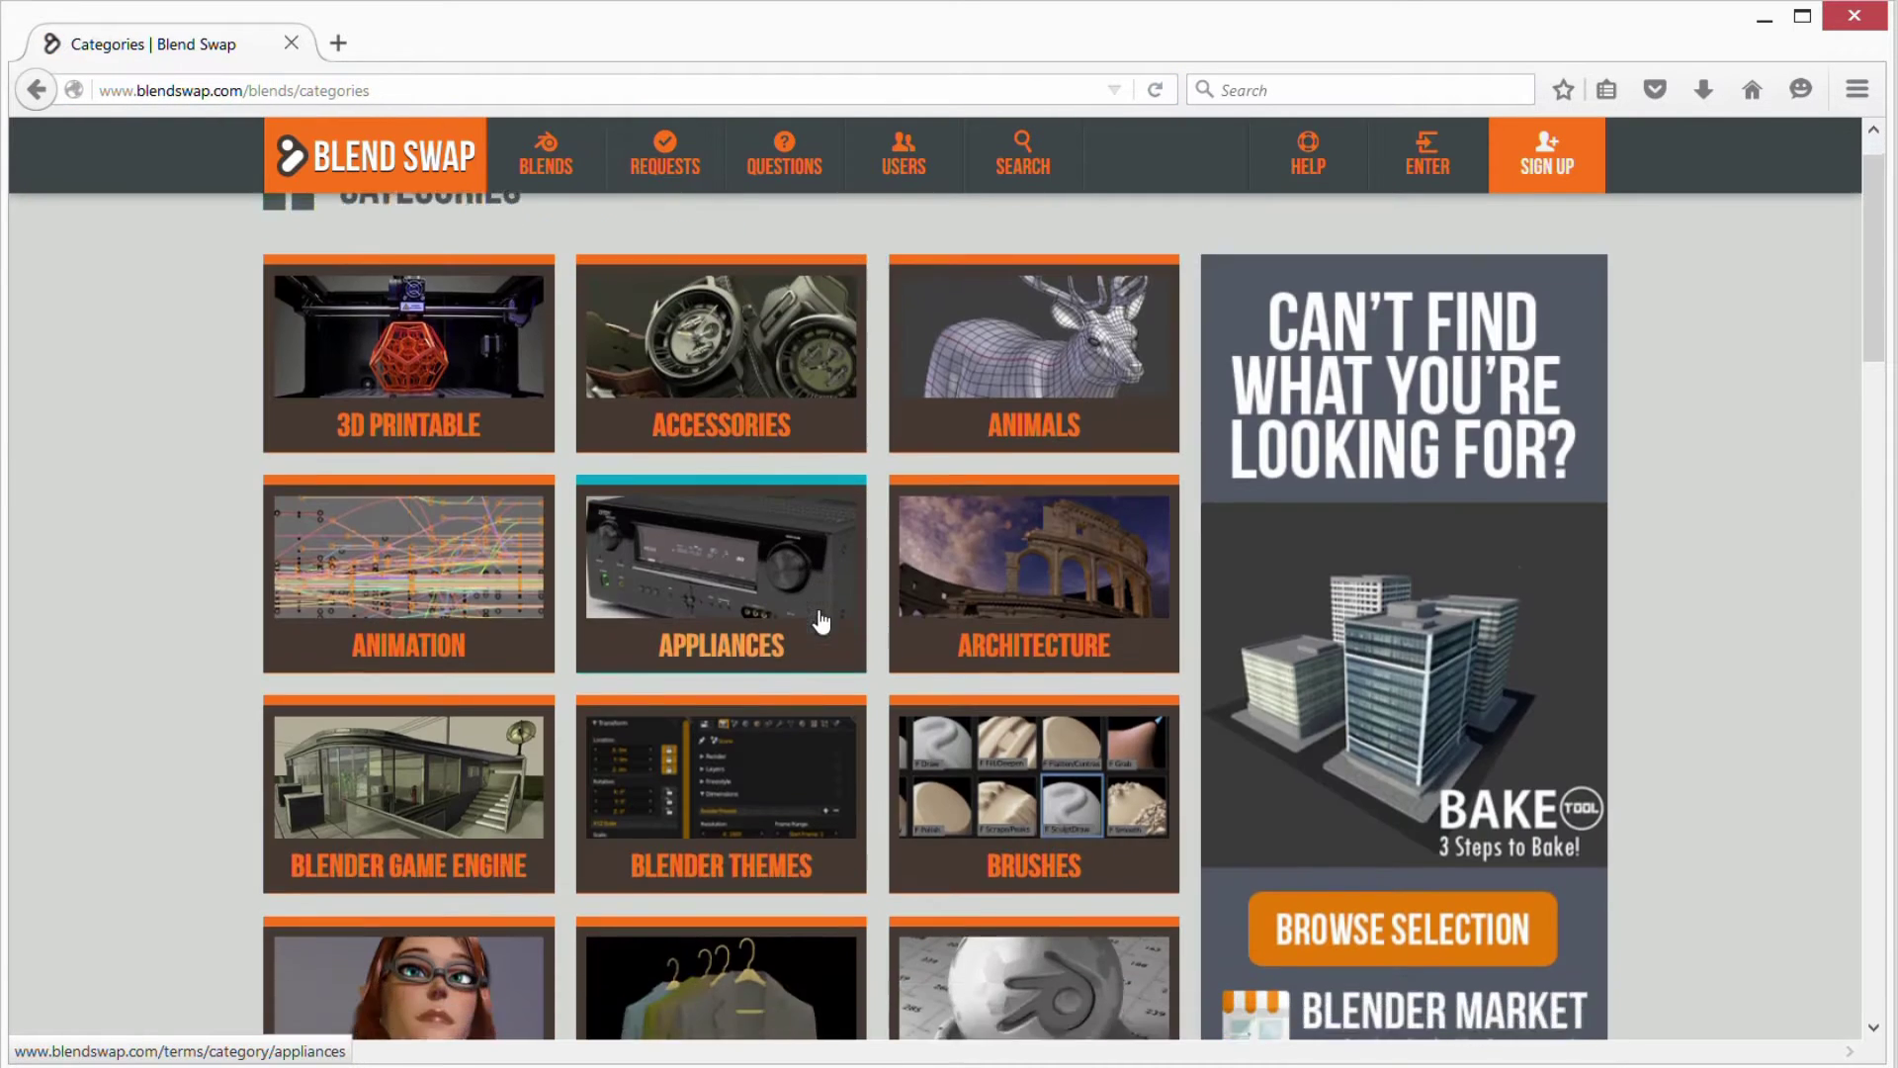
pyautogui.scroll(-6, 820, 623)
pyautogui.scroll(-2, 821, 623)
pyautogui.click(1034, 796)
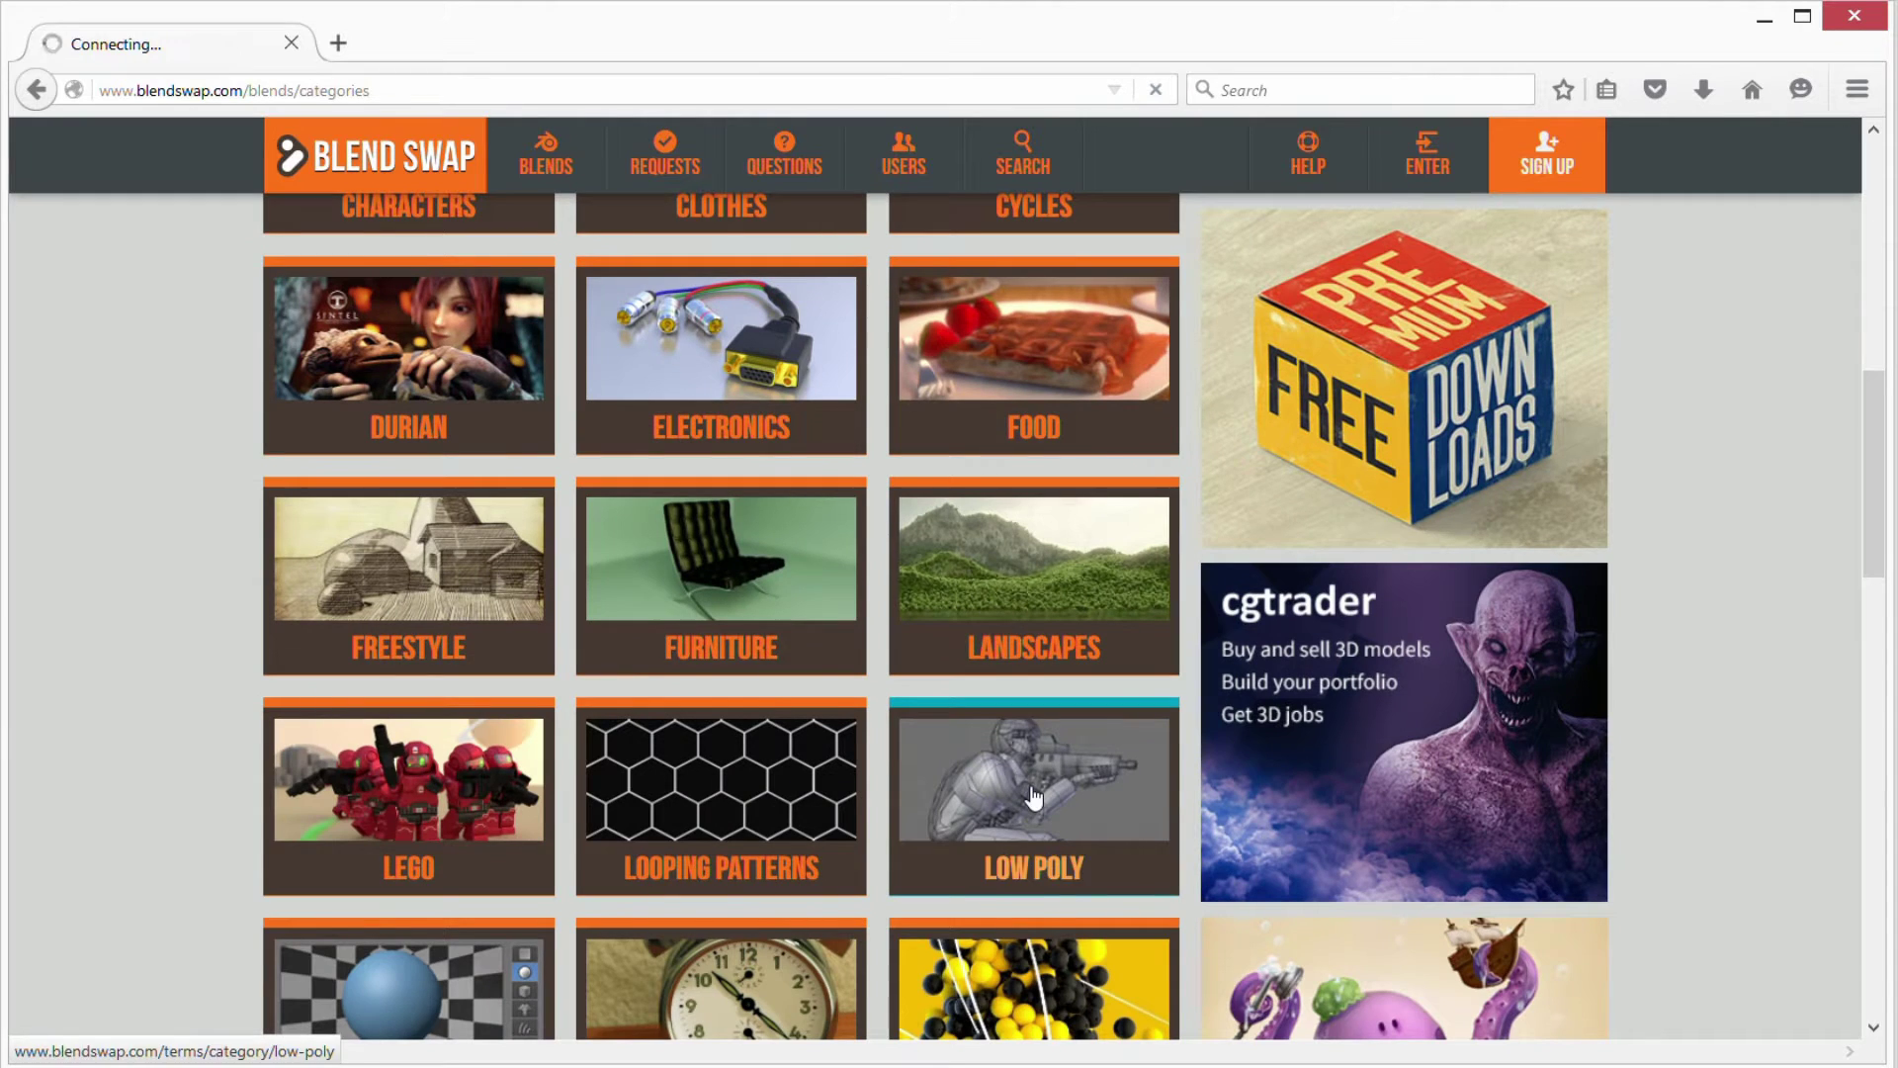
# Scroll the Low Poly listing and open the Robot Lowpoly blend's page
pyautogui.scroll(-1, 1033, 796)
pyautogui.scroll(-5, 1033, 796)
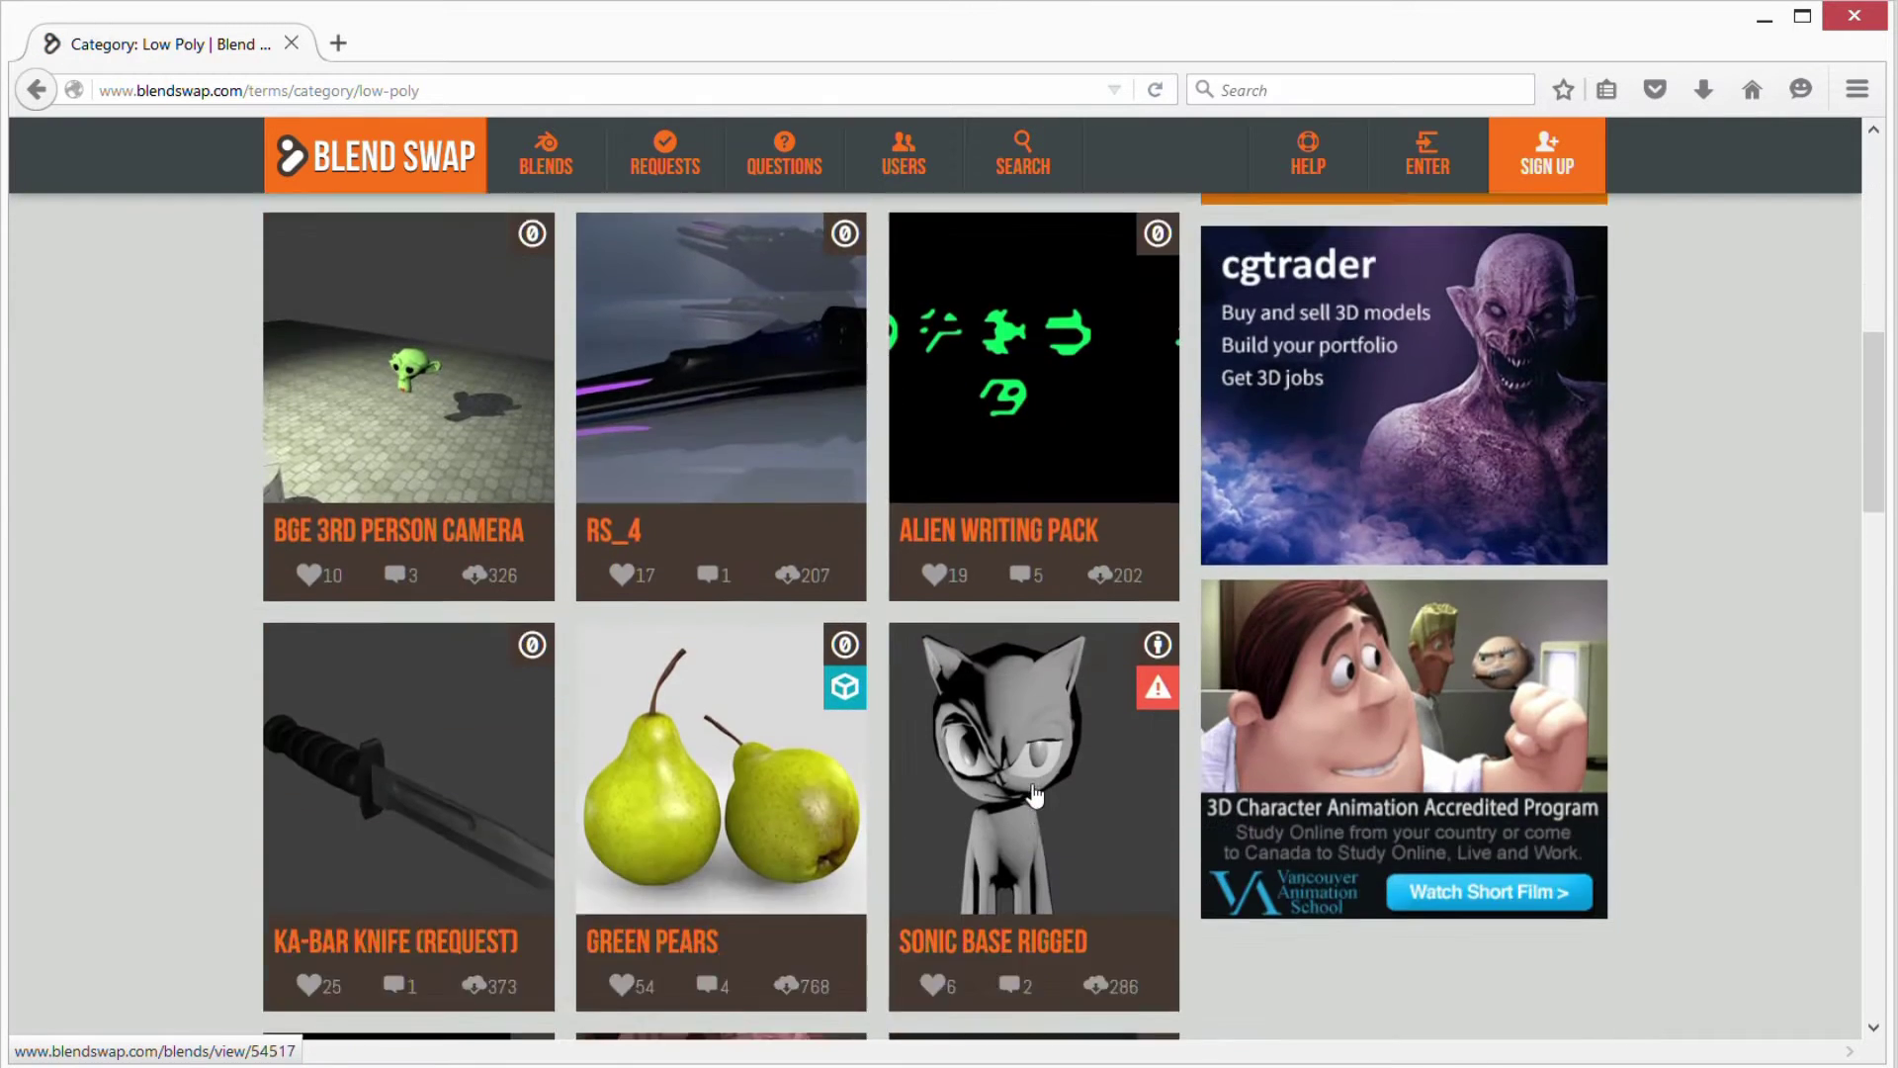
pyautogui.scroll(-3, 1033, 796)
pyautogui.scroll(-7, 1033, 796)
pyautogui.scroll(-5, 1035, 786)
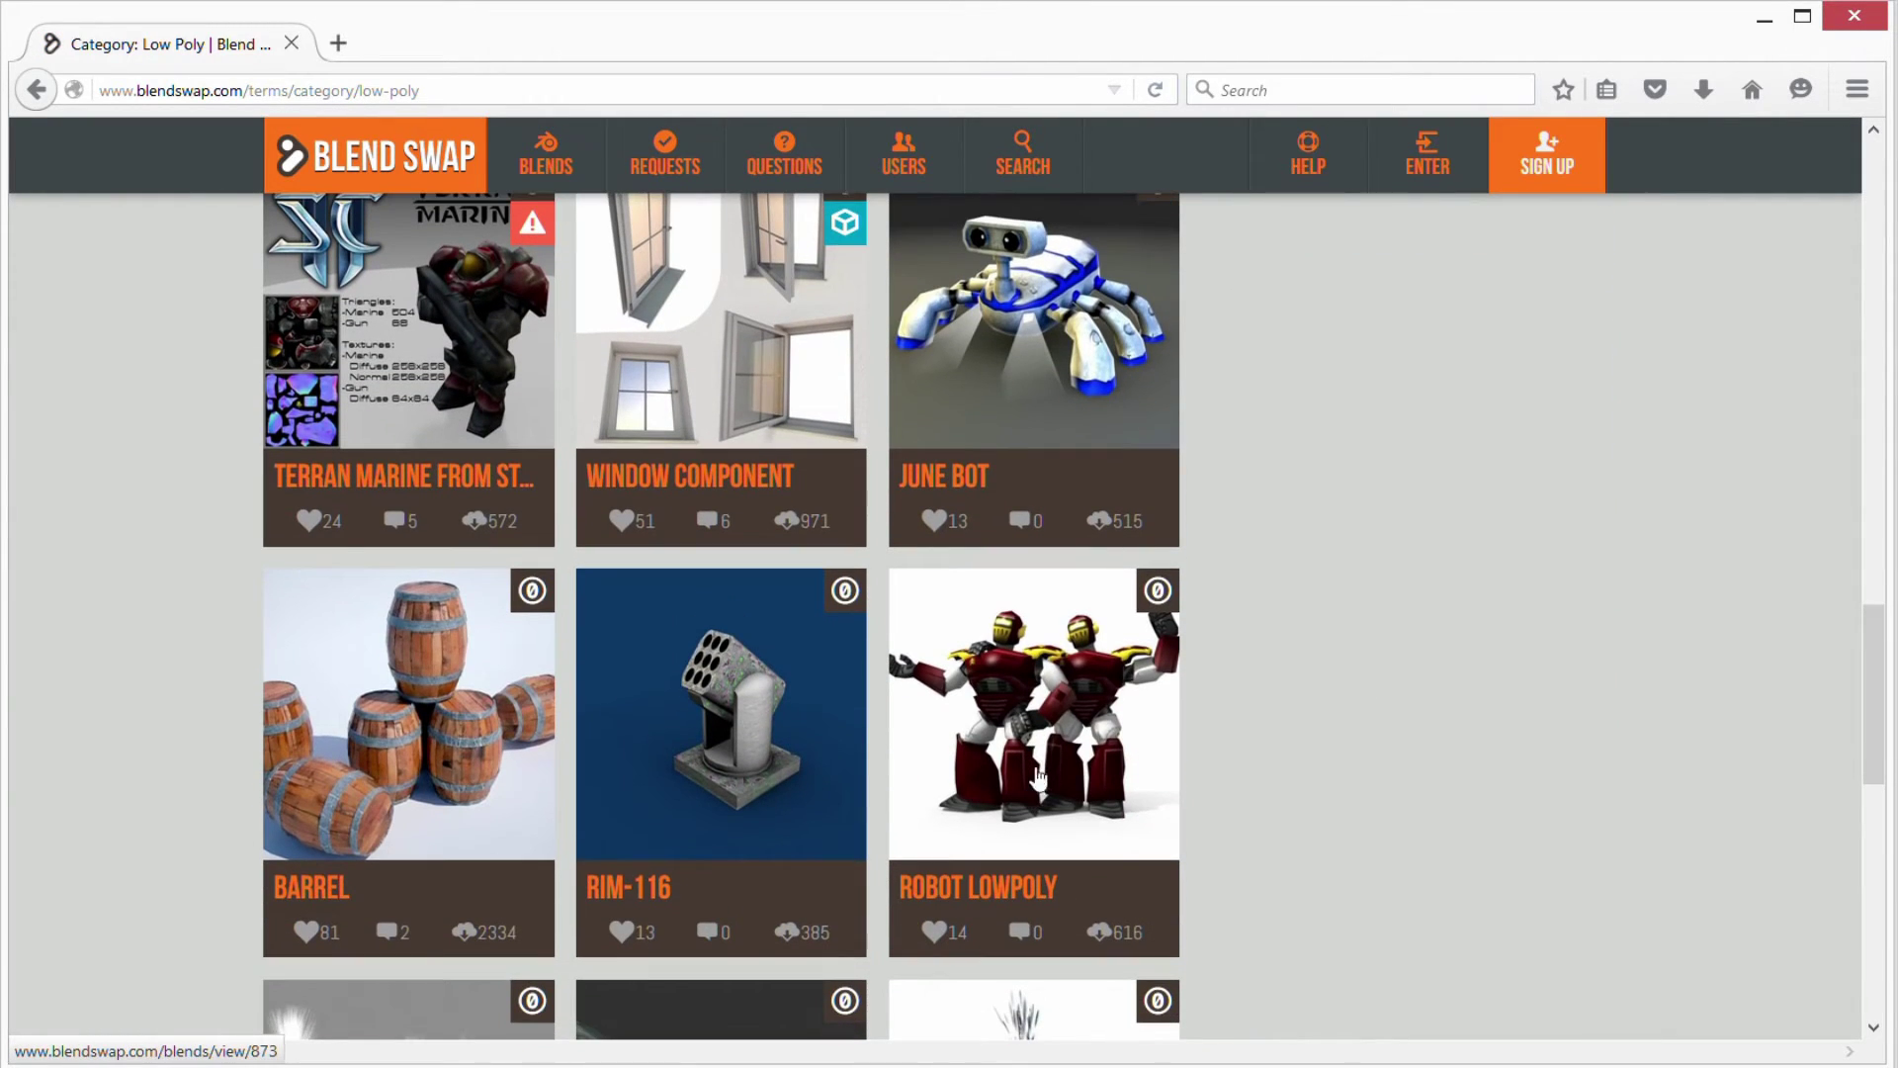
pyautogui.click(1038, 756)
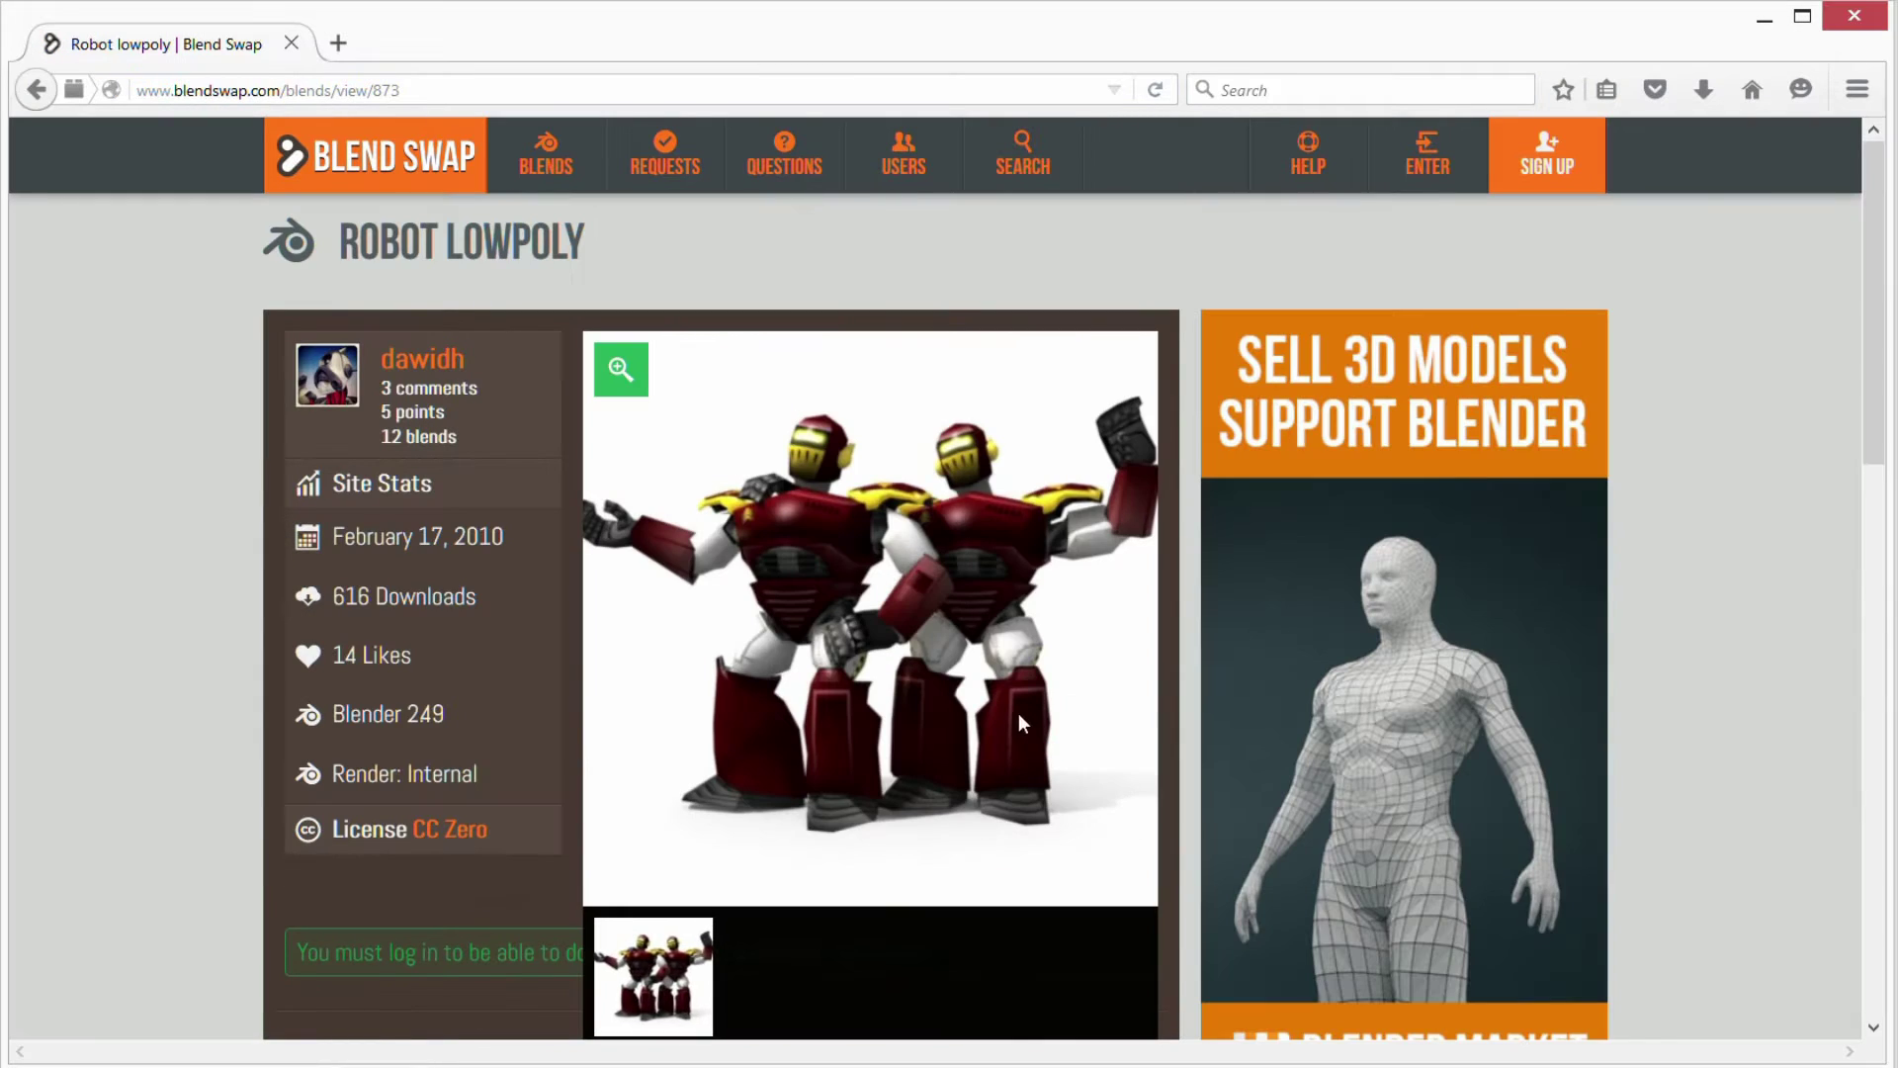
pyautogui.moveTo(344, 242); pyautogui.dragTo(570, 253)
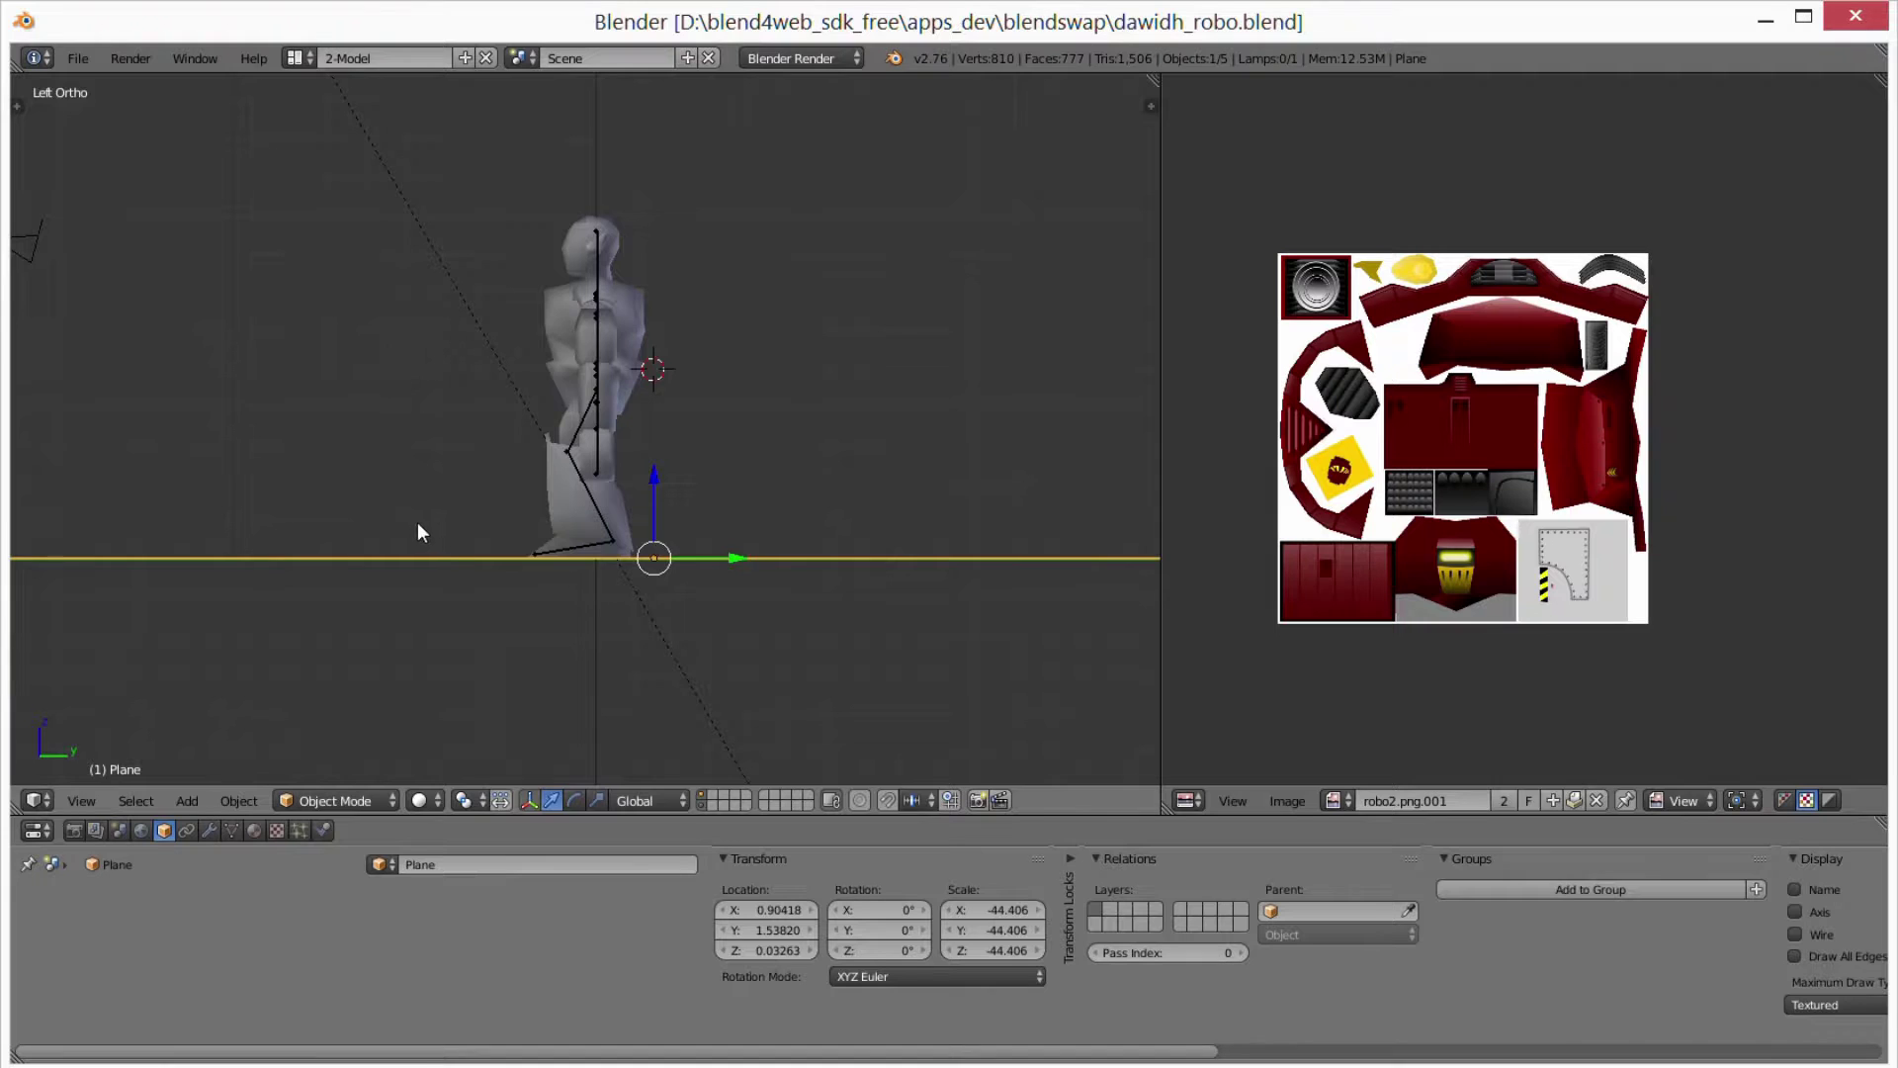
# Switch the viewport shading to Texture to show the robot's textures
pyautogui.moveTo(418, 522); pyautogui.dragTo(583, 562, button='middle')
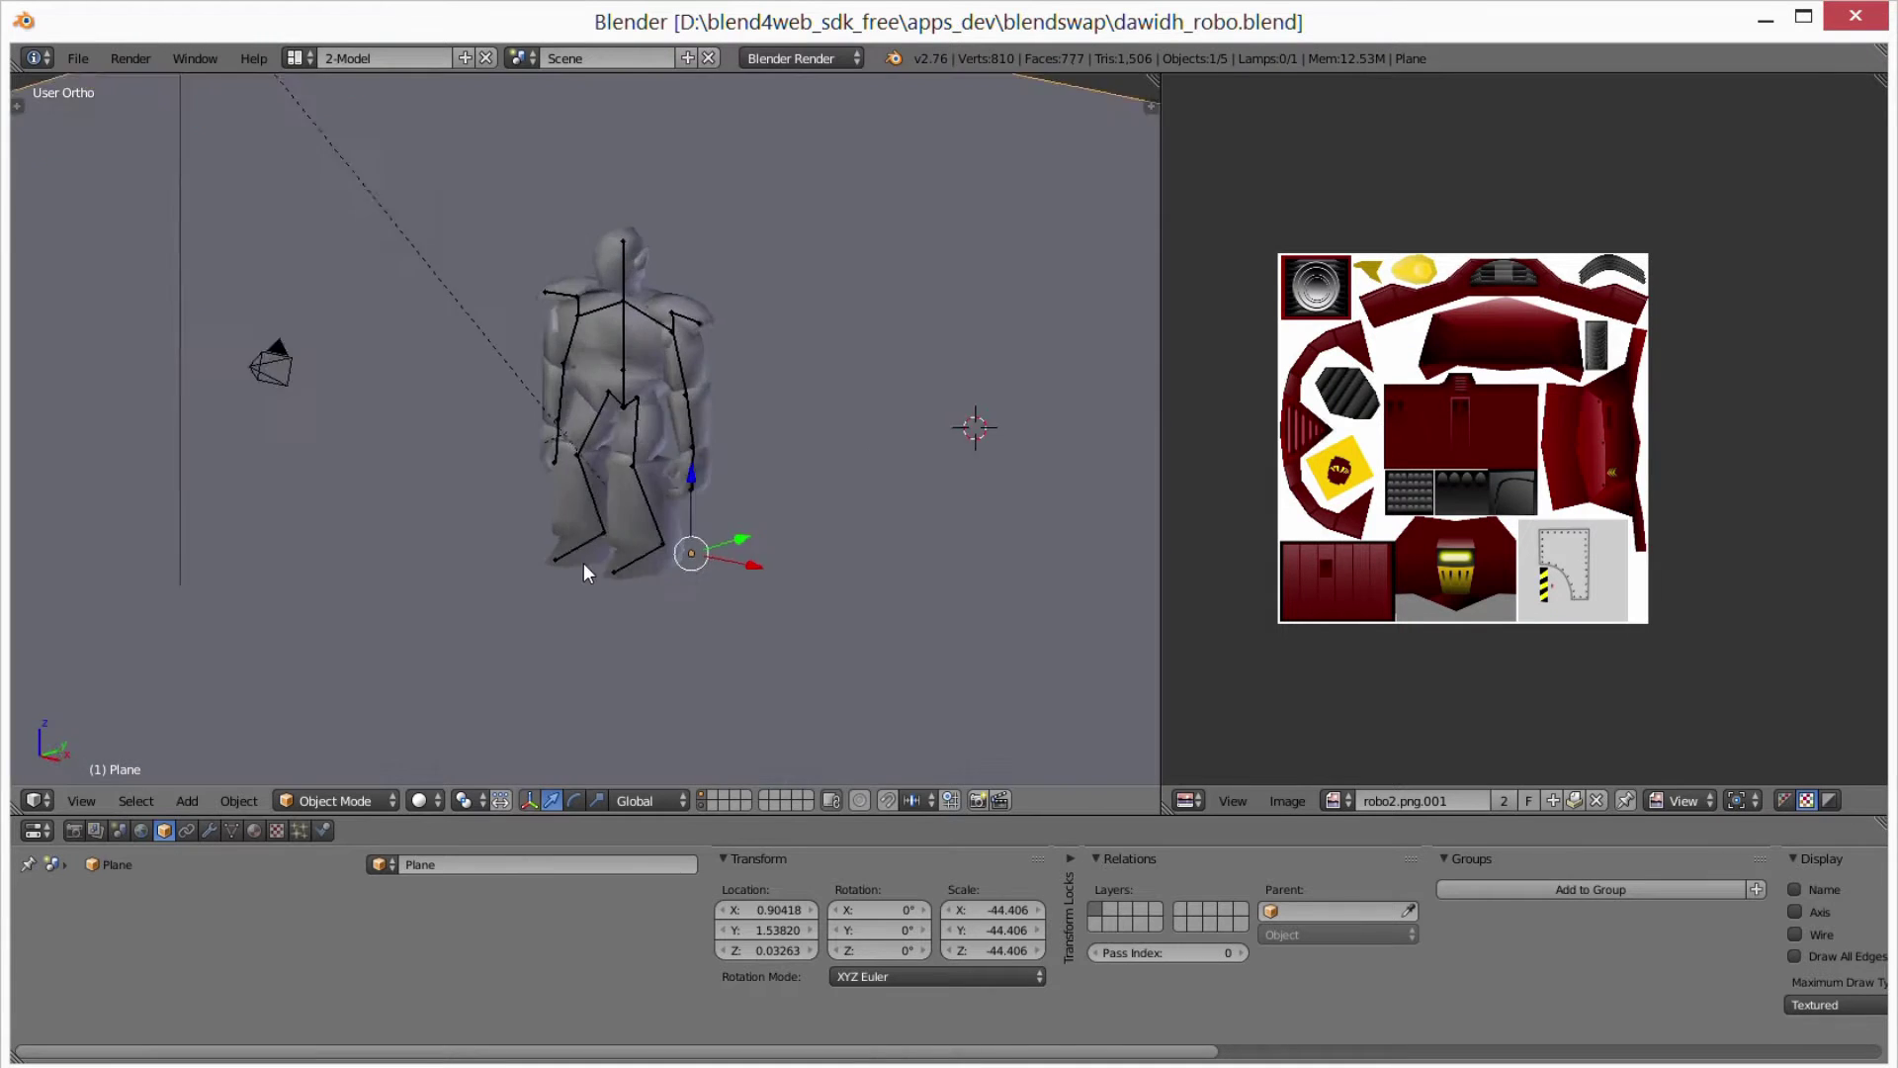
pyautogui.click(422, 800)
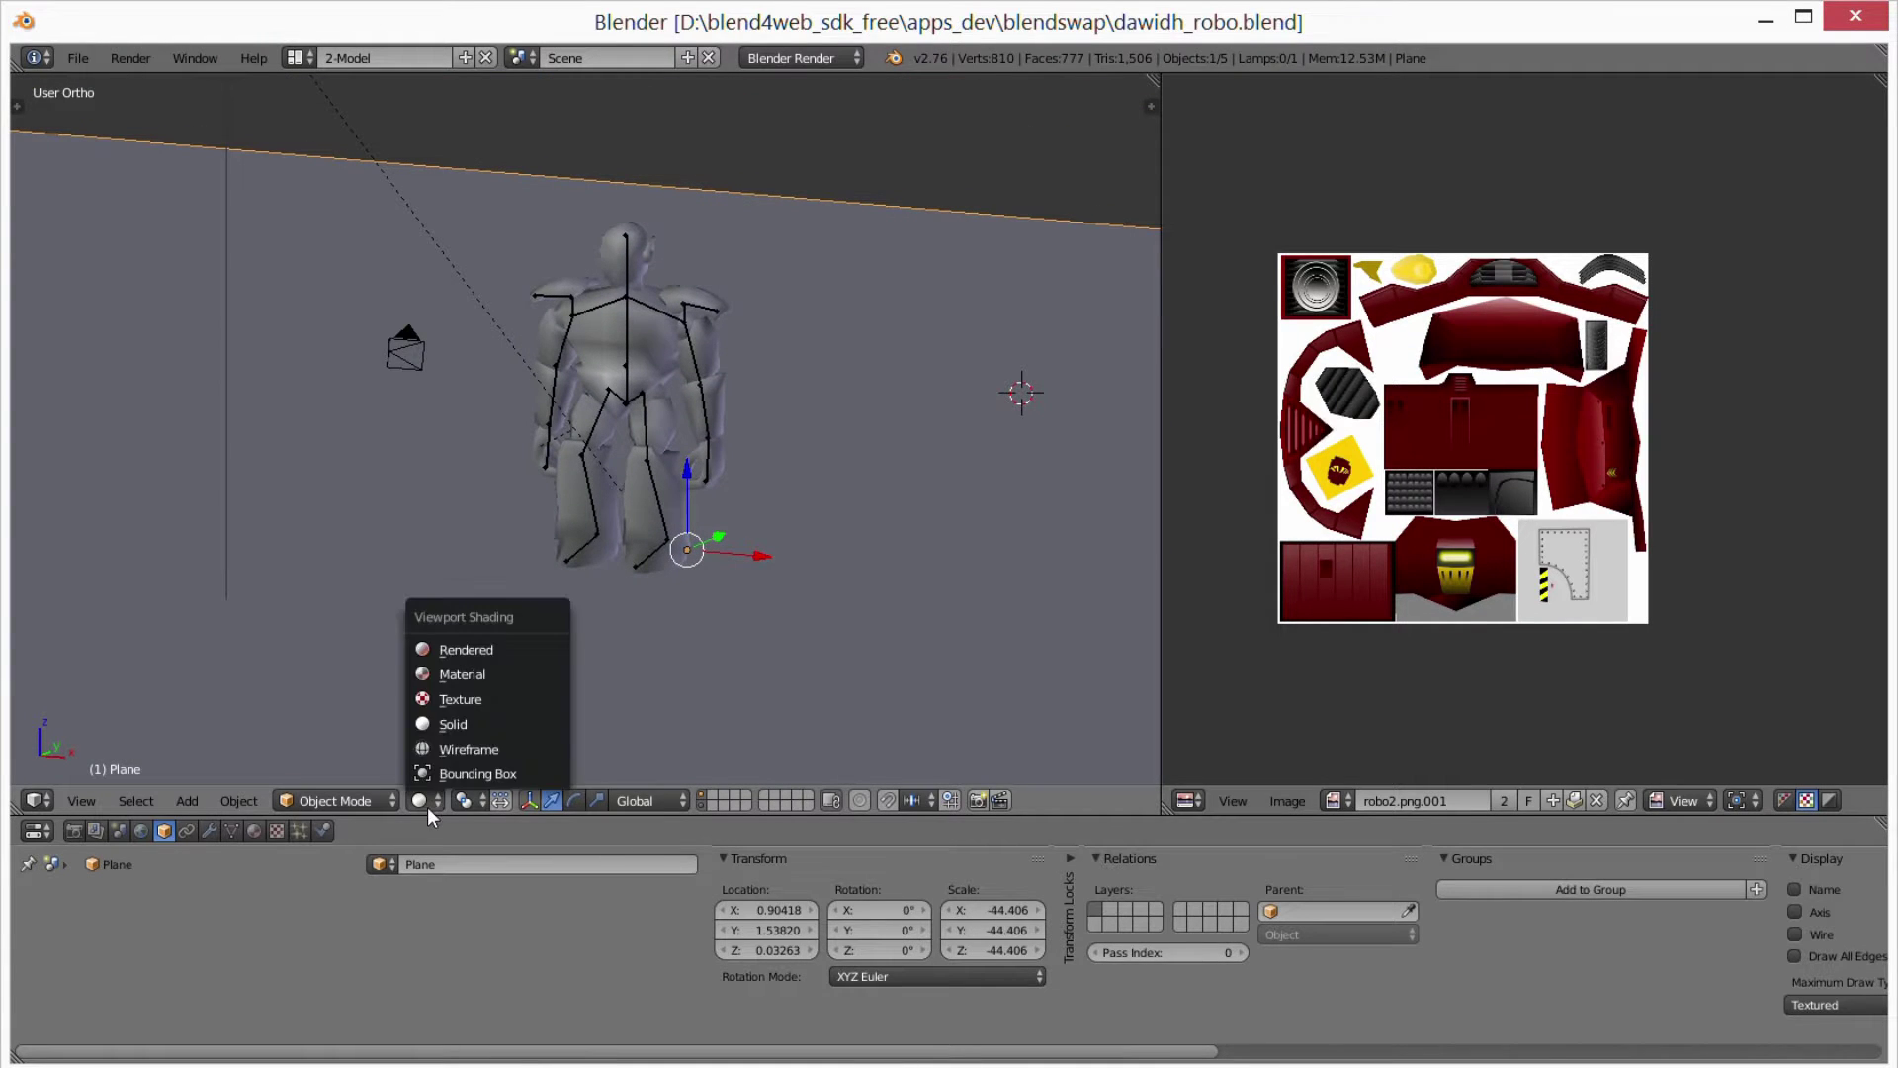
pyautogui.click(457, 698)
pyautogui.scroll(1, 712, 602)
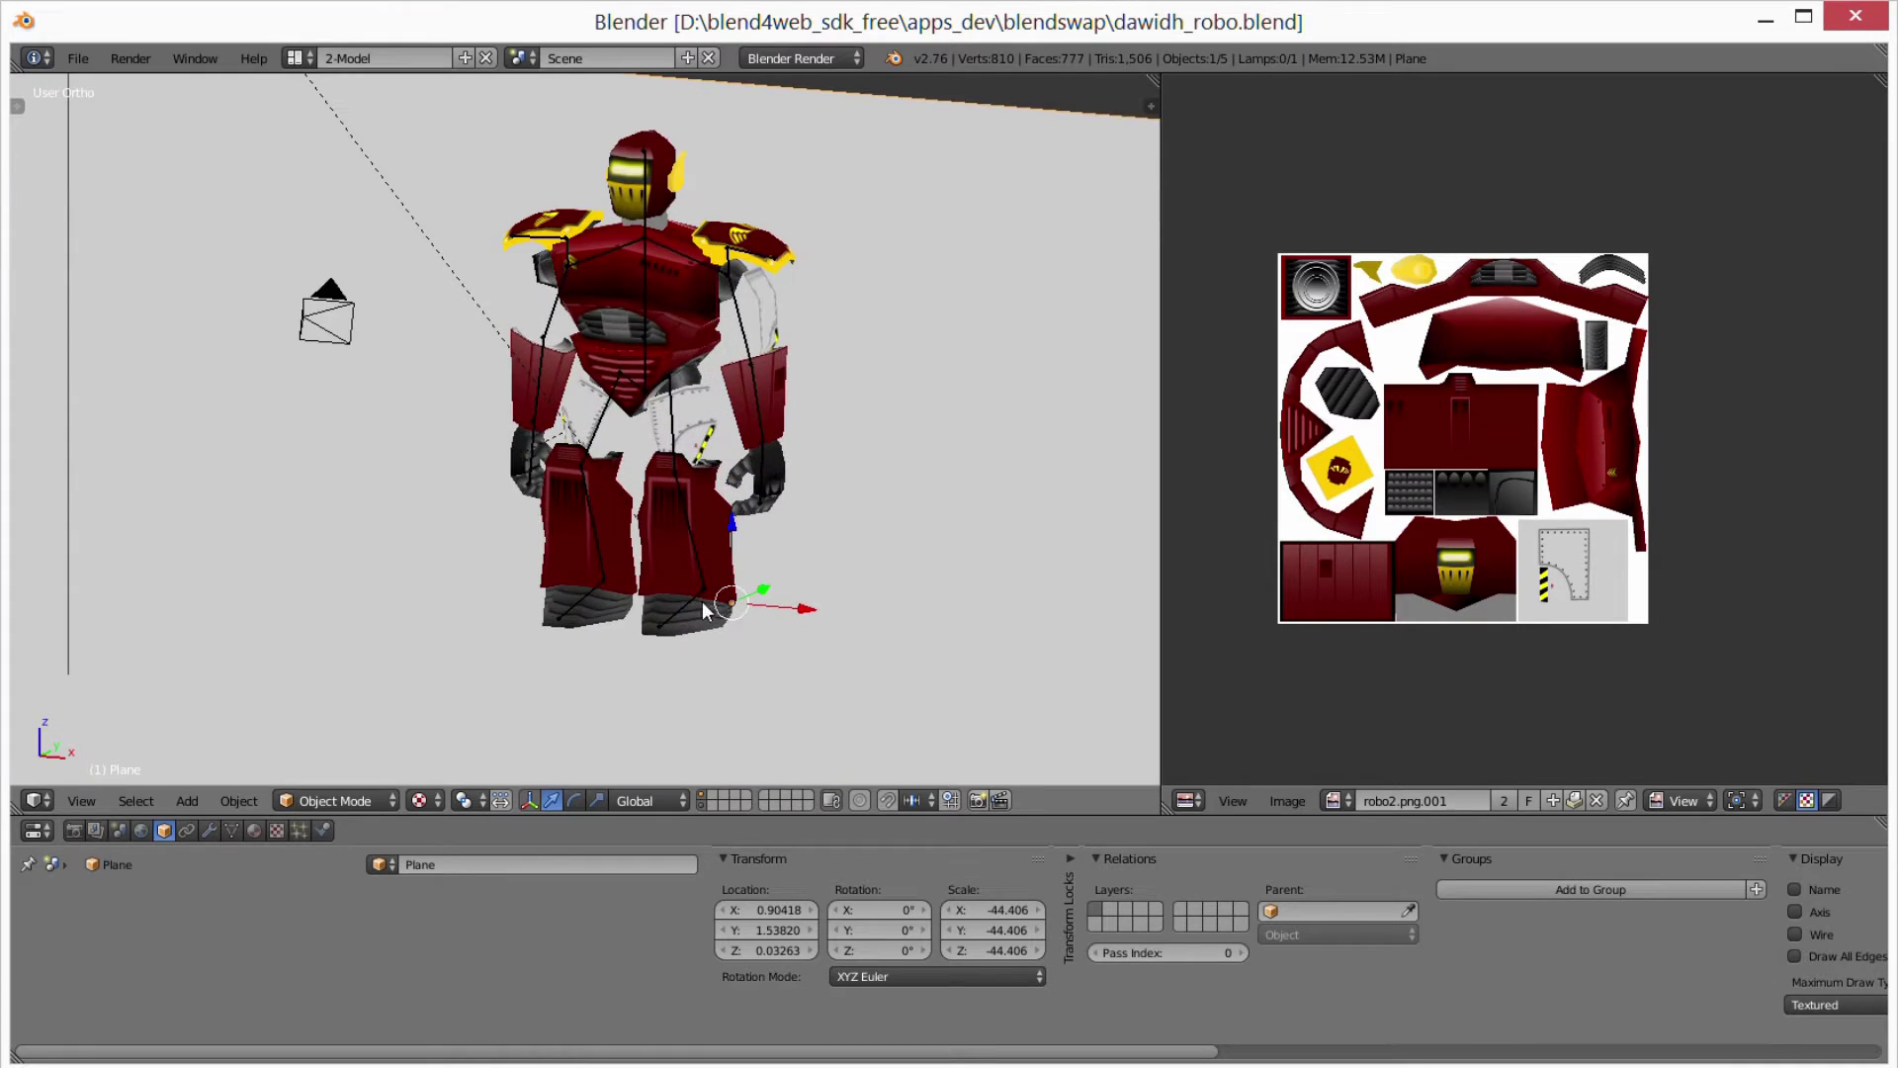
pyautogui.moveTo(712, 601)
pyautogui.mouseDown(button='middle')
pyautogui.moveTo(639, 624)
pyautogui.moveTo(788, 619)
pyautogui.moveTo(821, 590)
pyautogui.moveTo(816, 605)
pyautogui.mouseUp(button='middle')
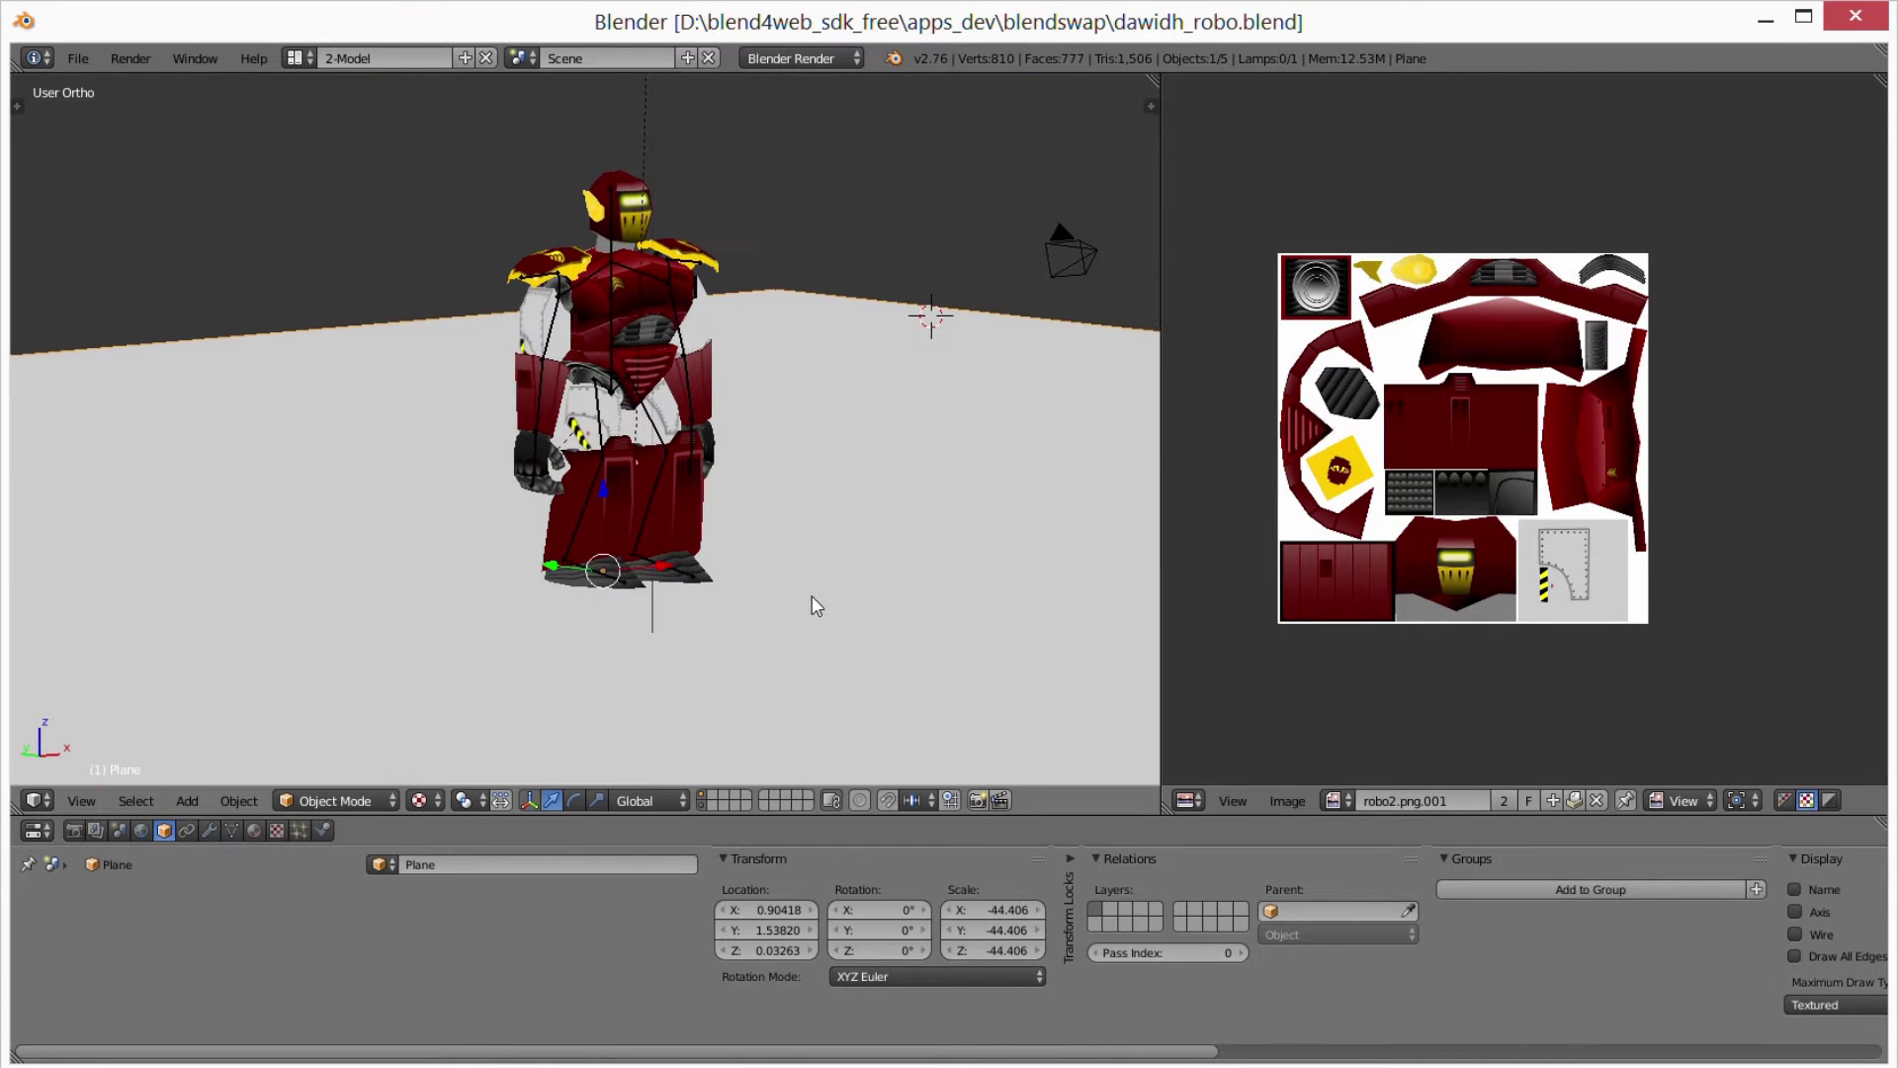
# Set the render engine to Blend4Web and launch Fast Preview from the Render settings
pyautogui.click(809, 59)
pyautogui.click(804, 159)
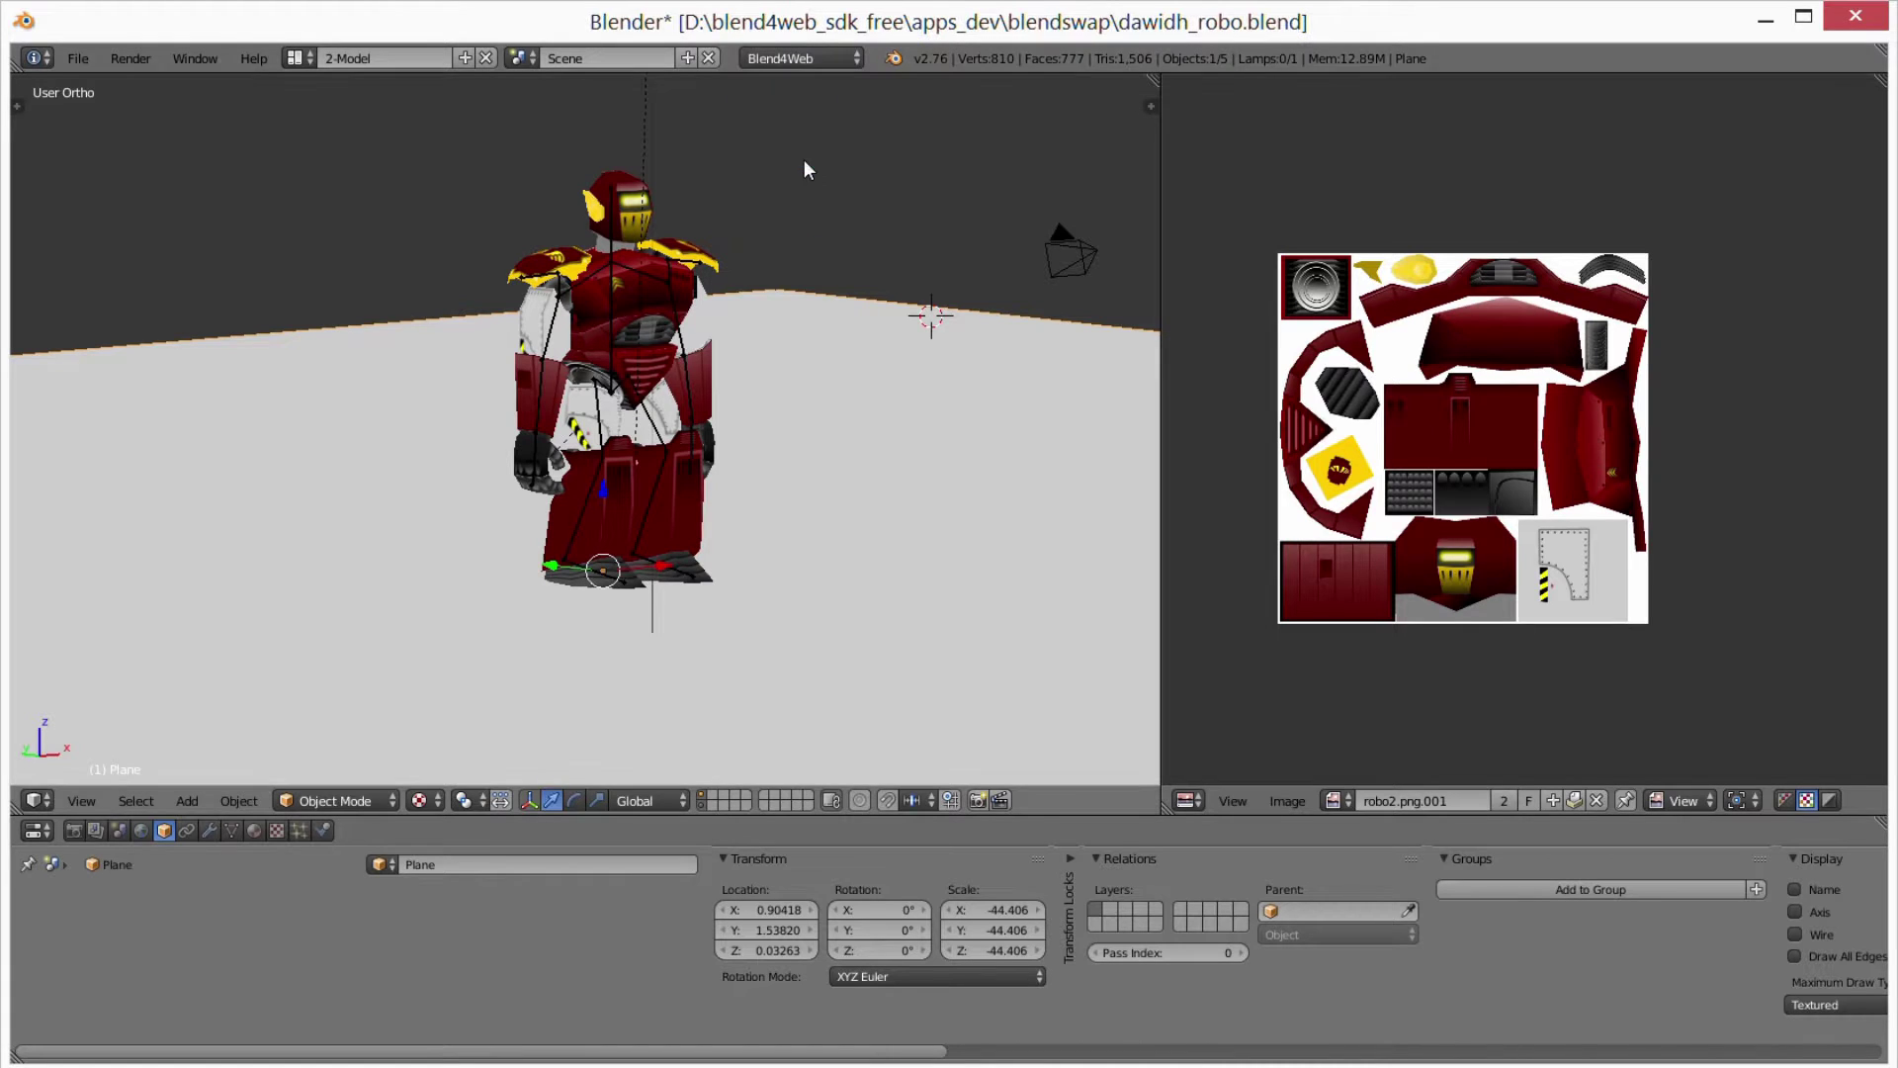
pyautogui.click(73, 831)
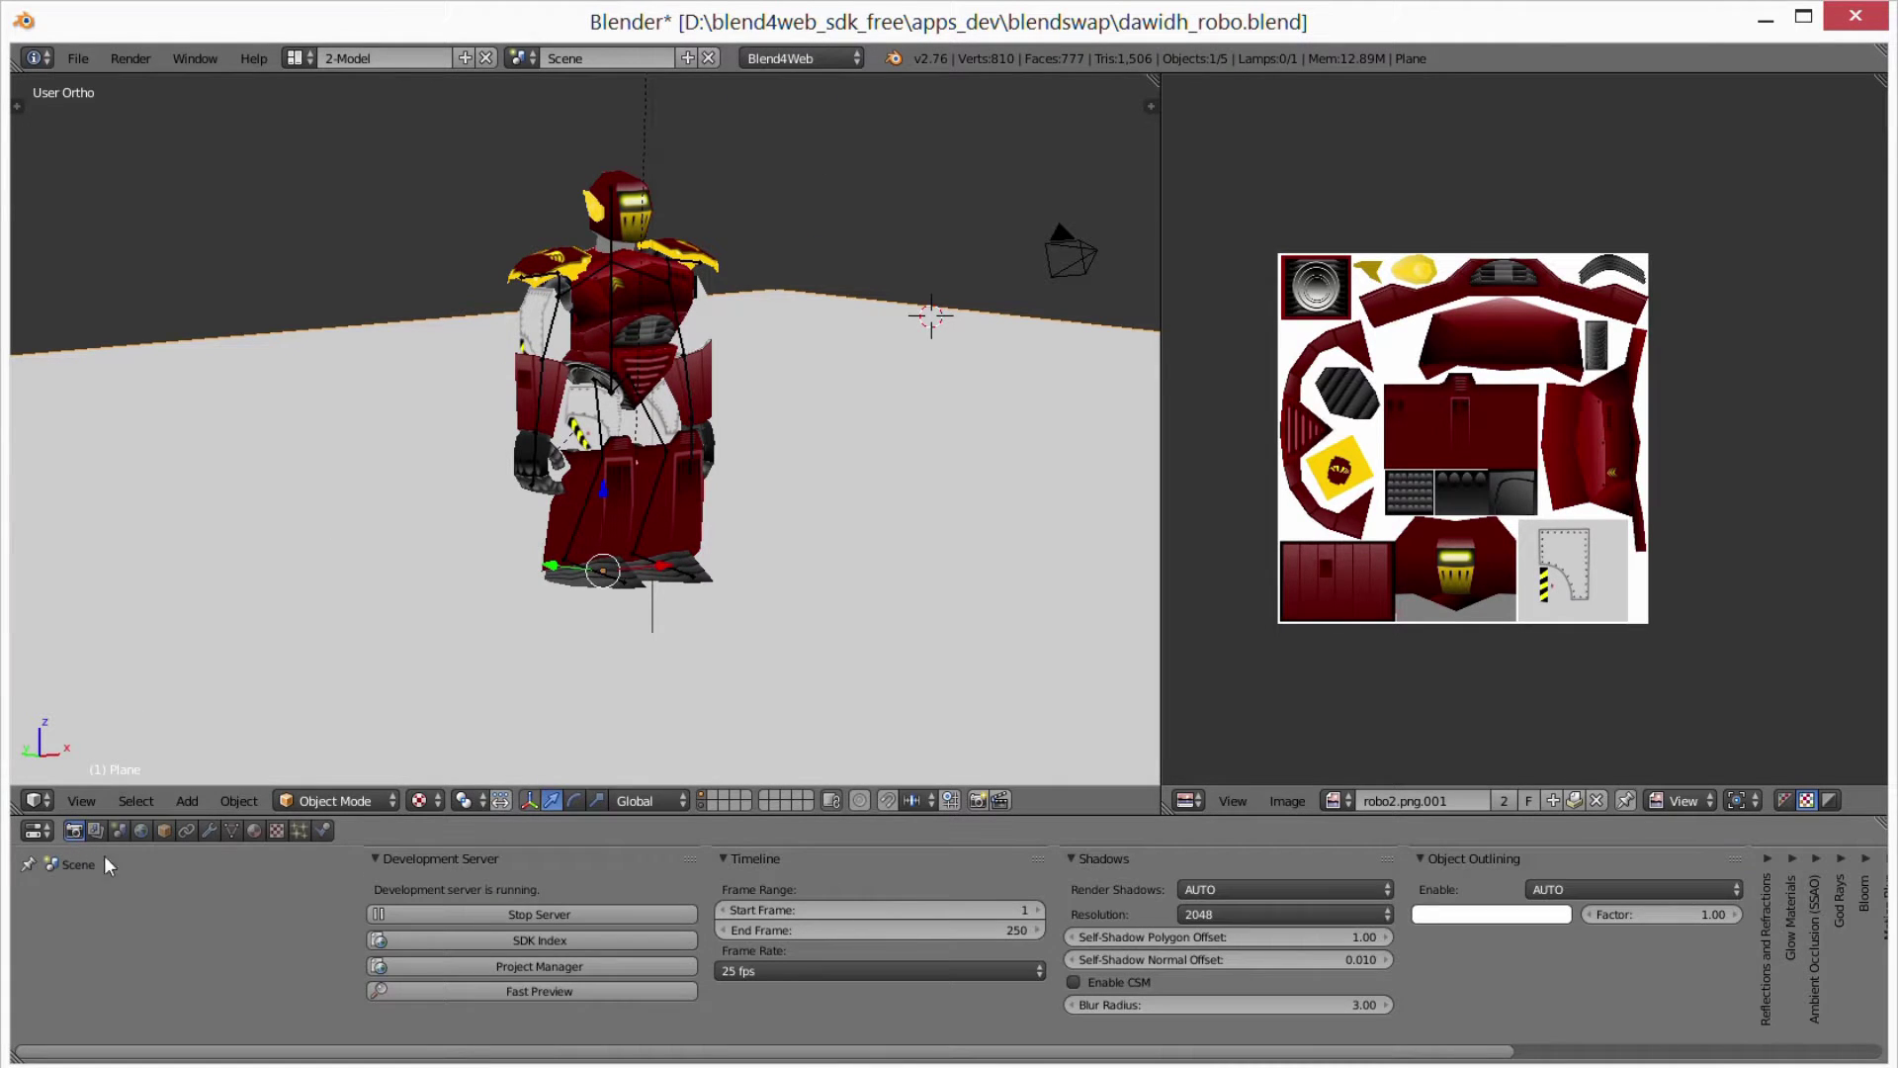
pyautogui.click(530, 988)
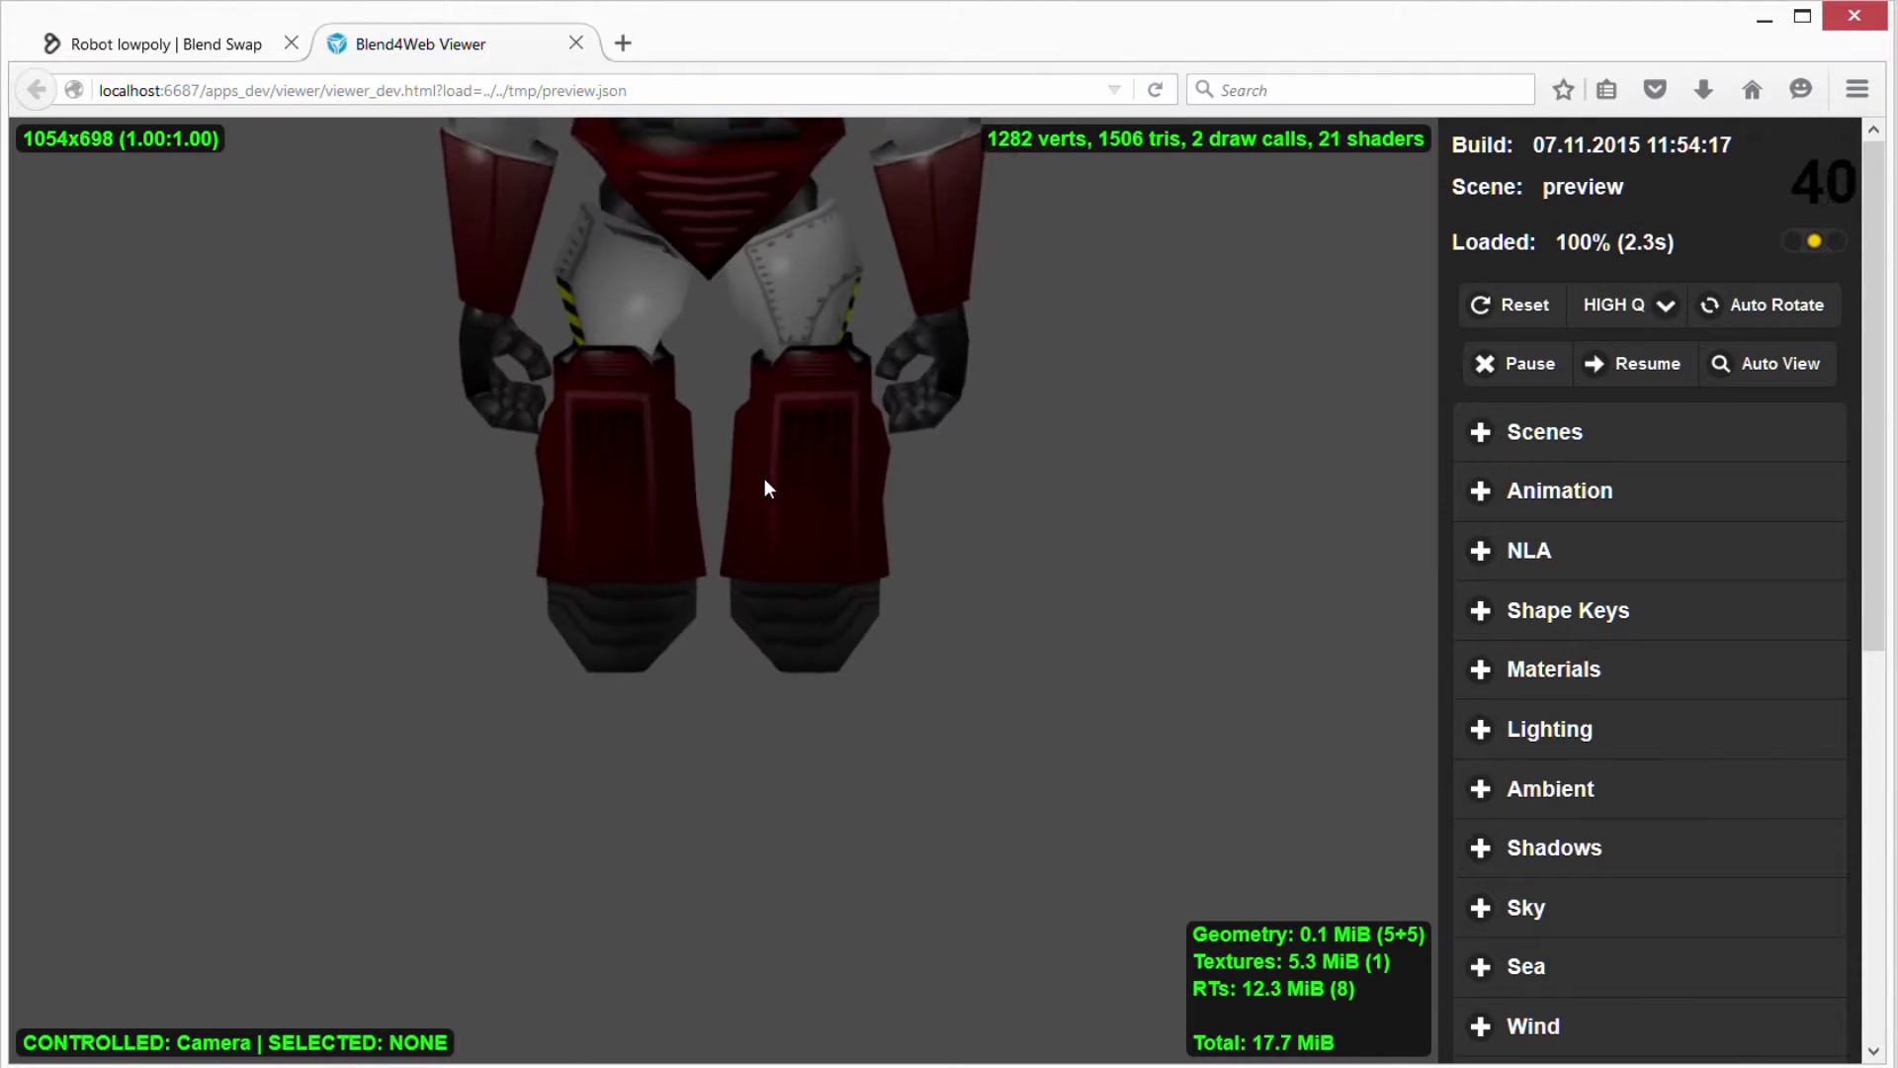
# Zoom and orbit around the previewed robot, closing in on its hips and legs
pyautogui.click(753, 579)
pyautogui.scroll(-2, 754, 613)
pyautogui.scroll(-3, 757, 702)
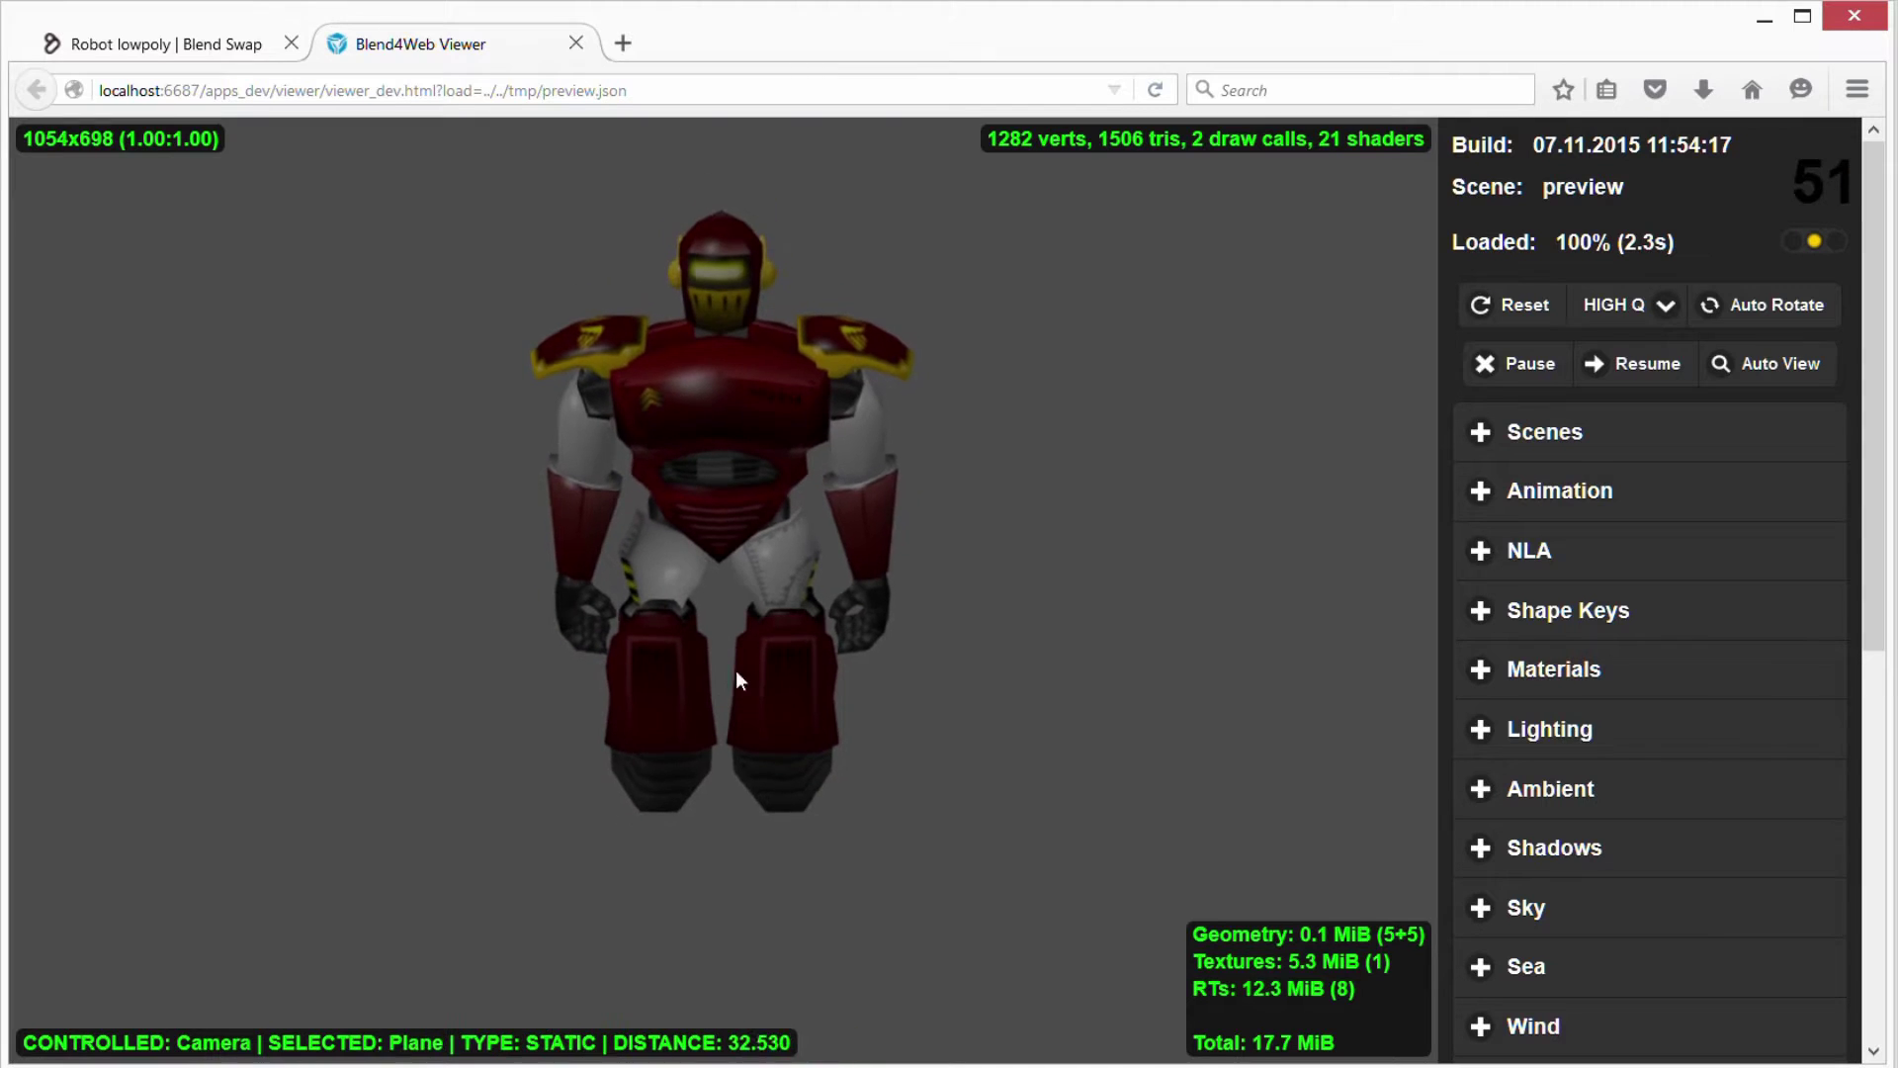
pyautogui.moveTo(737, 677)
pyautogui.mouseDown()
pyautogui.moveTo(997, 622)
pyautogui.moveTo(1025, 546)
pyautogui.moveTo(287, 529)
pyautogui.moveTo(668, 583)
pyautogui.moveTo(814, 566)
pyautogui.mouseUp()
pyautogui.scroll(3, 749, 603)
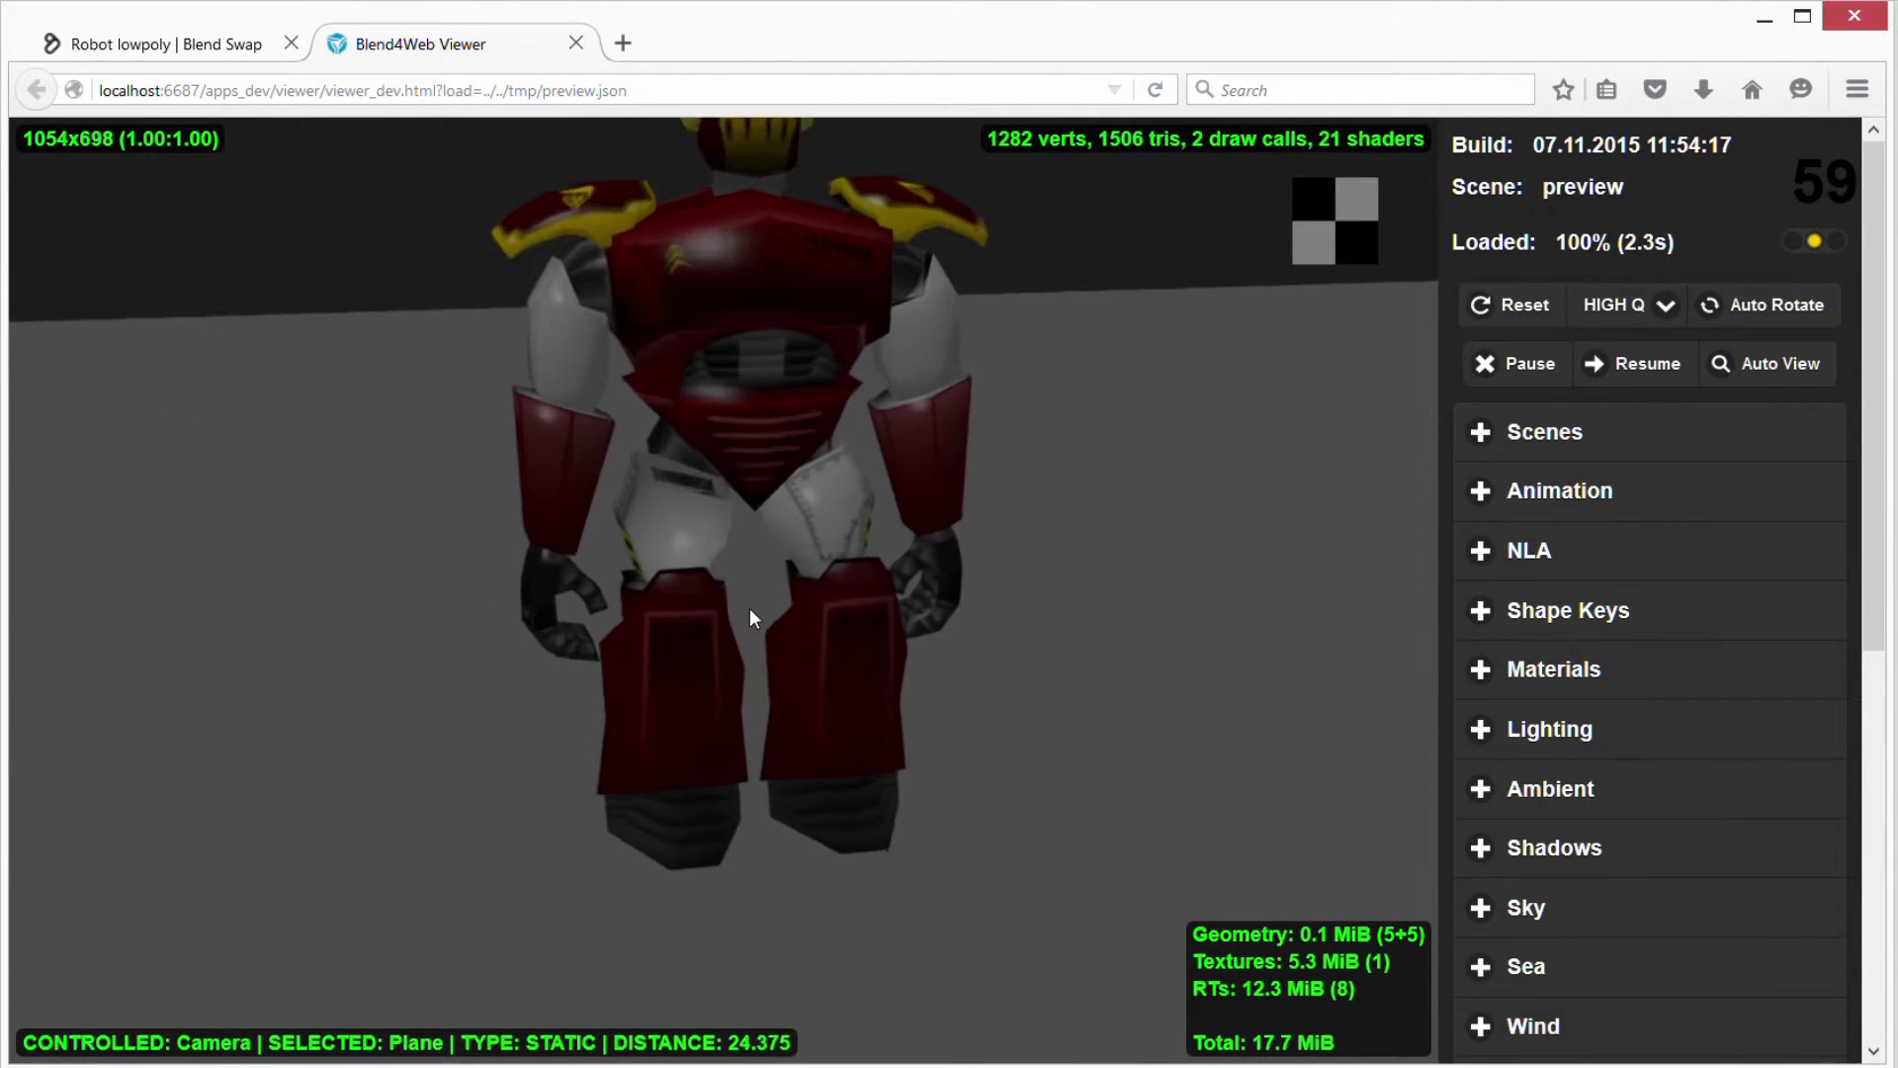
pyautogui.scroll(3, 752, 608)
pyautogui.scroll(2, 751, 608)
pyautogui.click(695, 619)
pyautogui.scroll(2, 758, 619)
pyautogui.moveTo(758, 619)
pyautogui.mouseDown()
pyautogui.moveTo(803, 512)
pyautogui.moveTo(726, 348)
pyautogui.mouseUp()
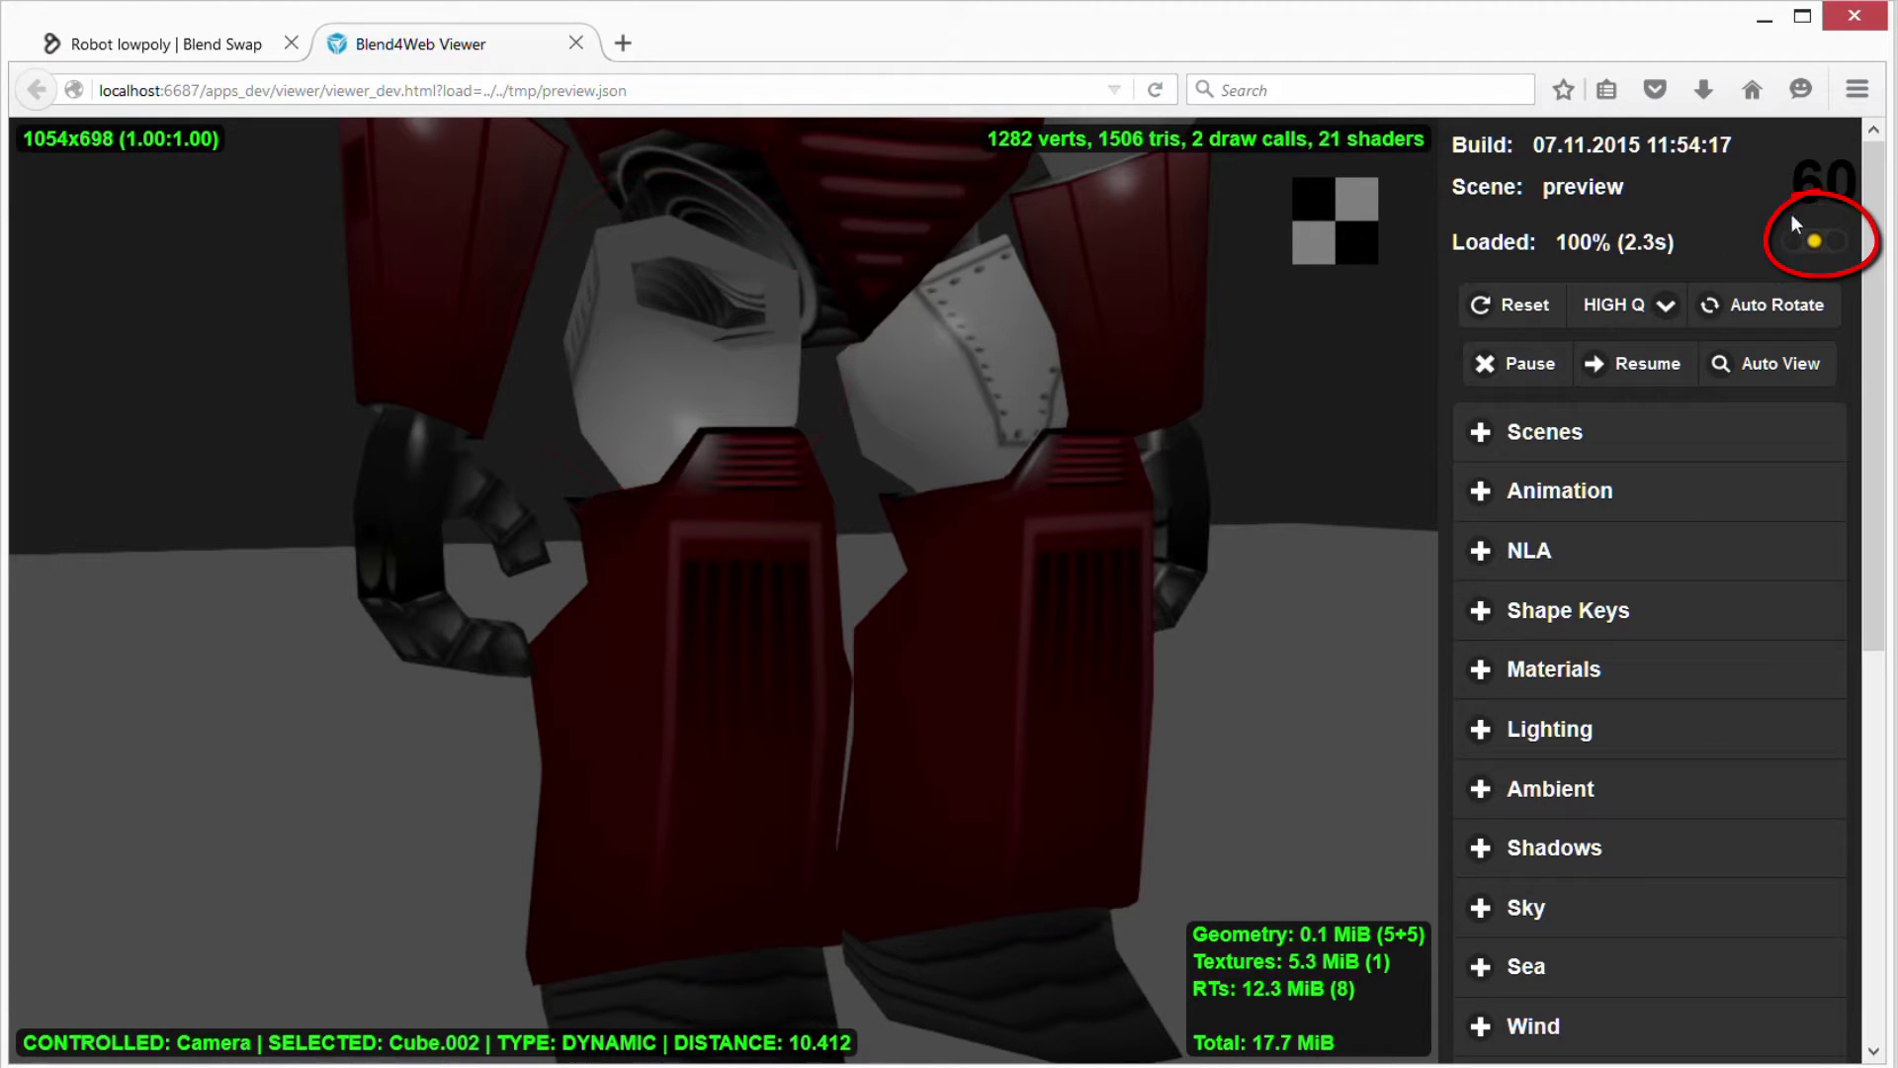
# Open Firefox's Web Console through the menu's Developer tools
pyautogui.click(1857, 90)
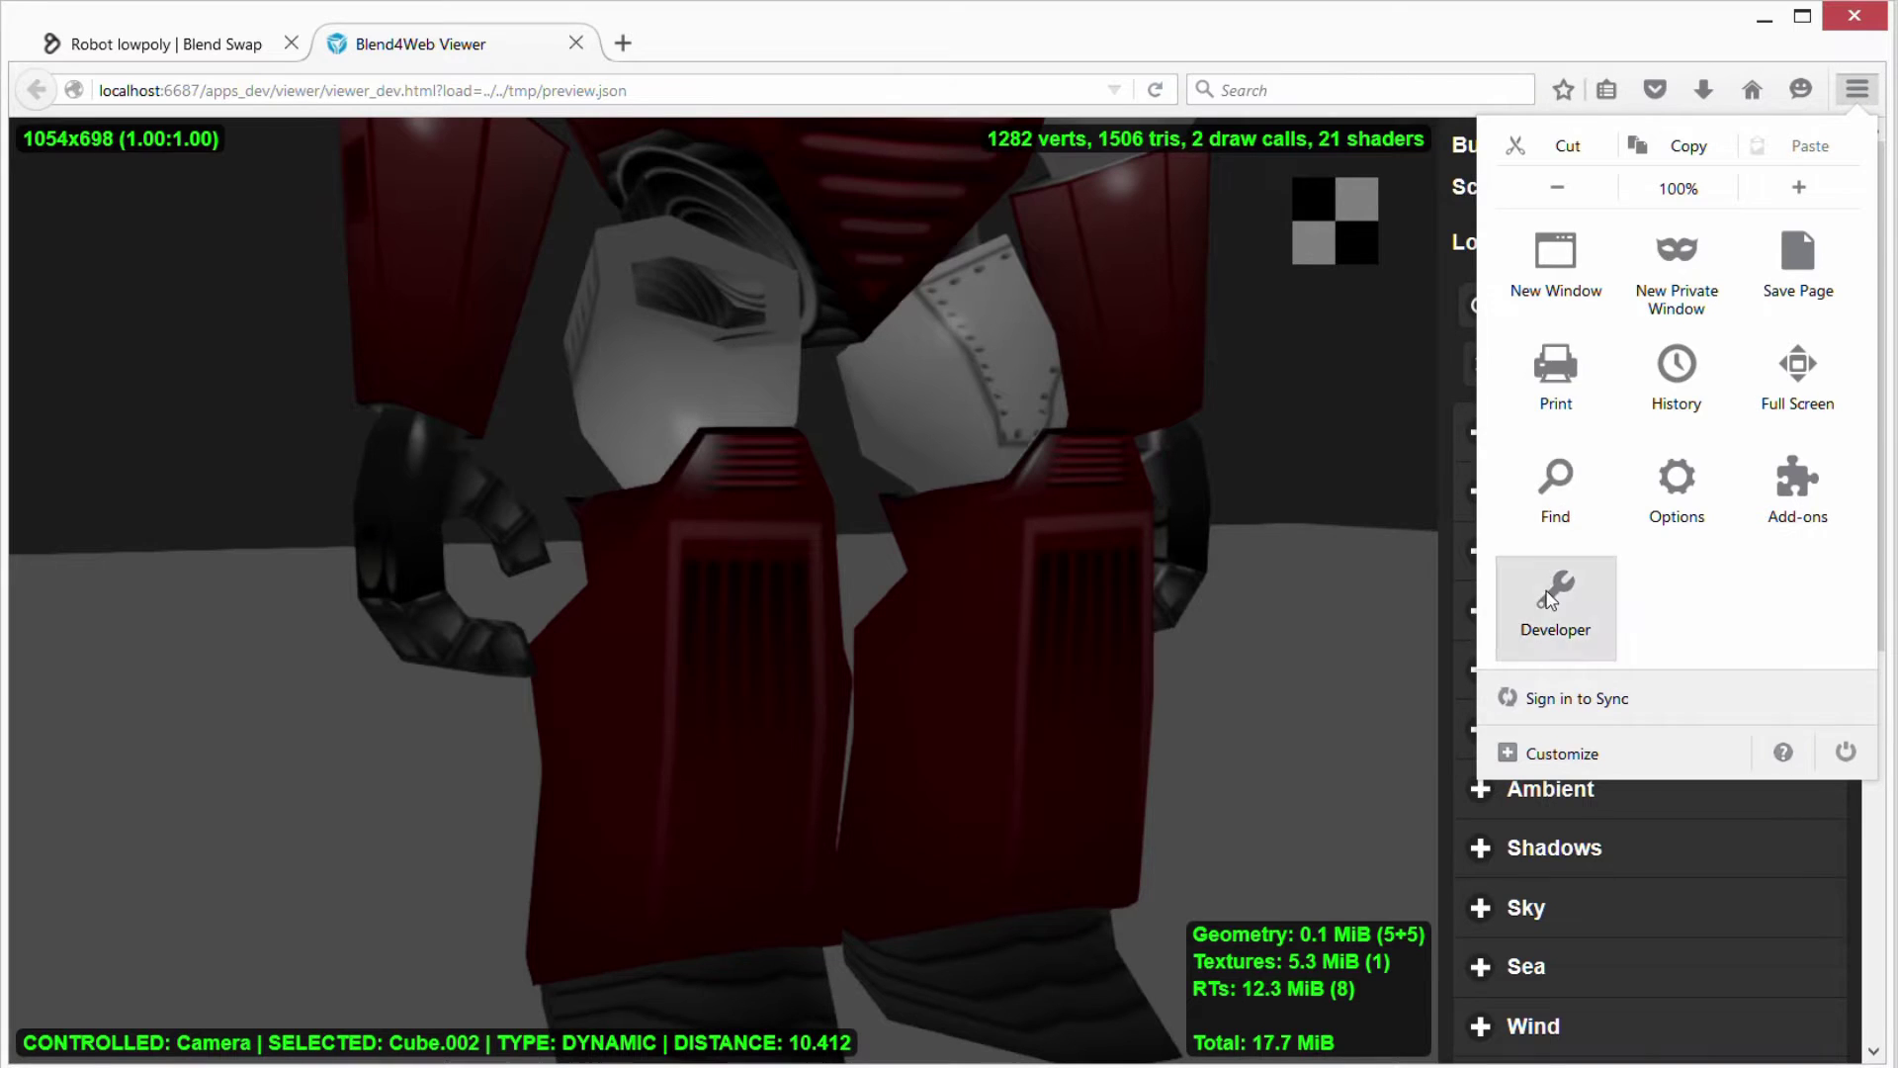
pyautogui.click(1556, 599)
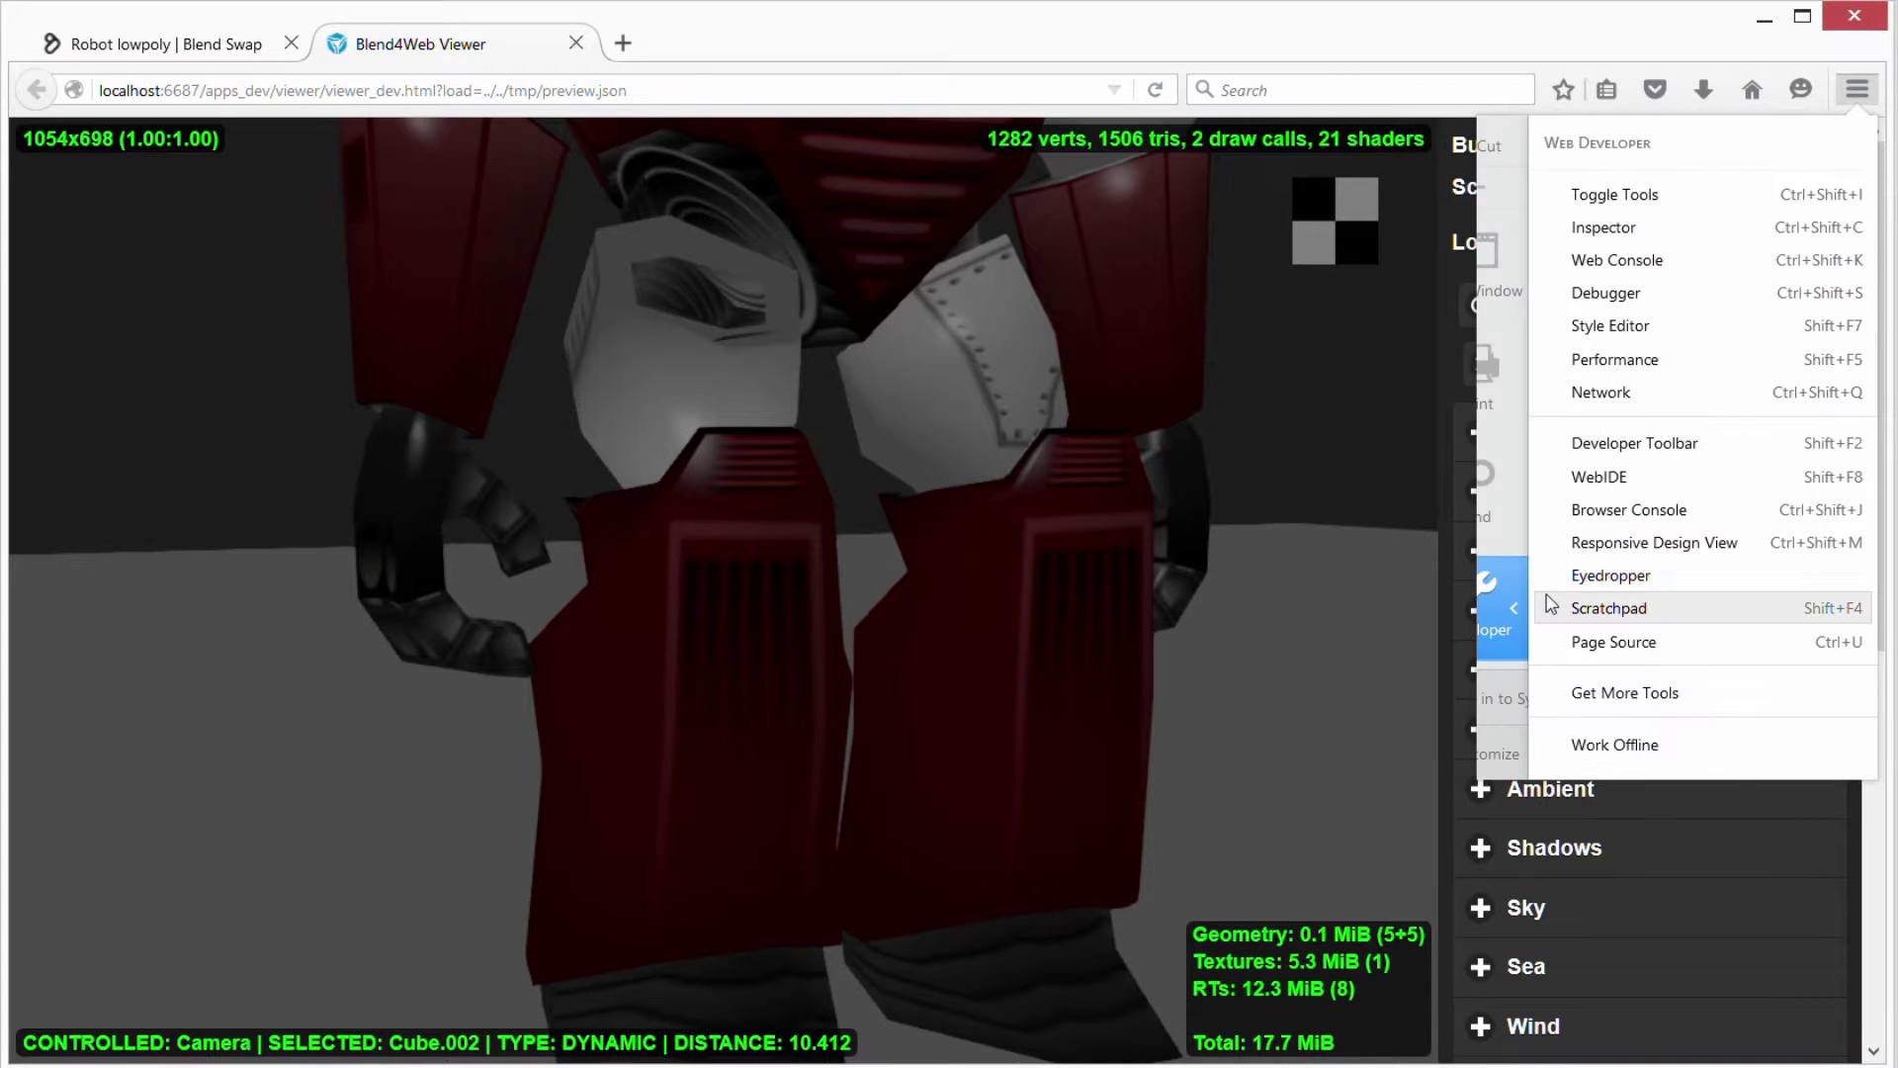
pyautogui.click(1623, 259)
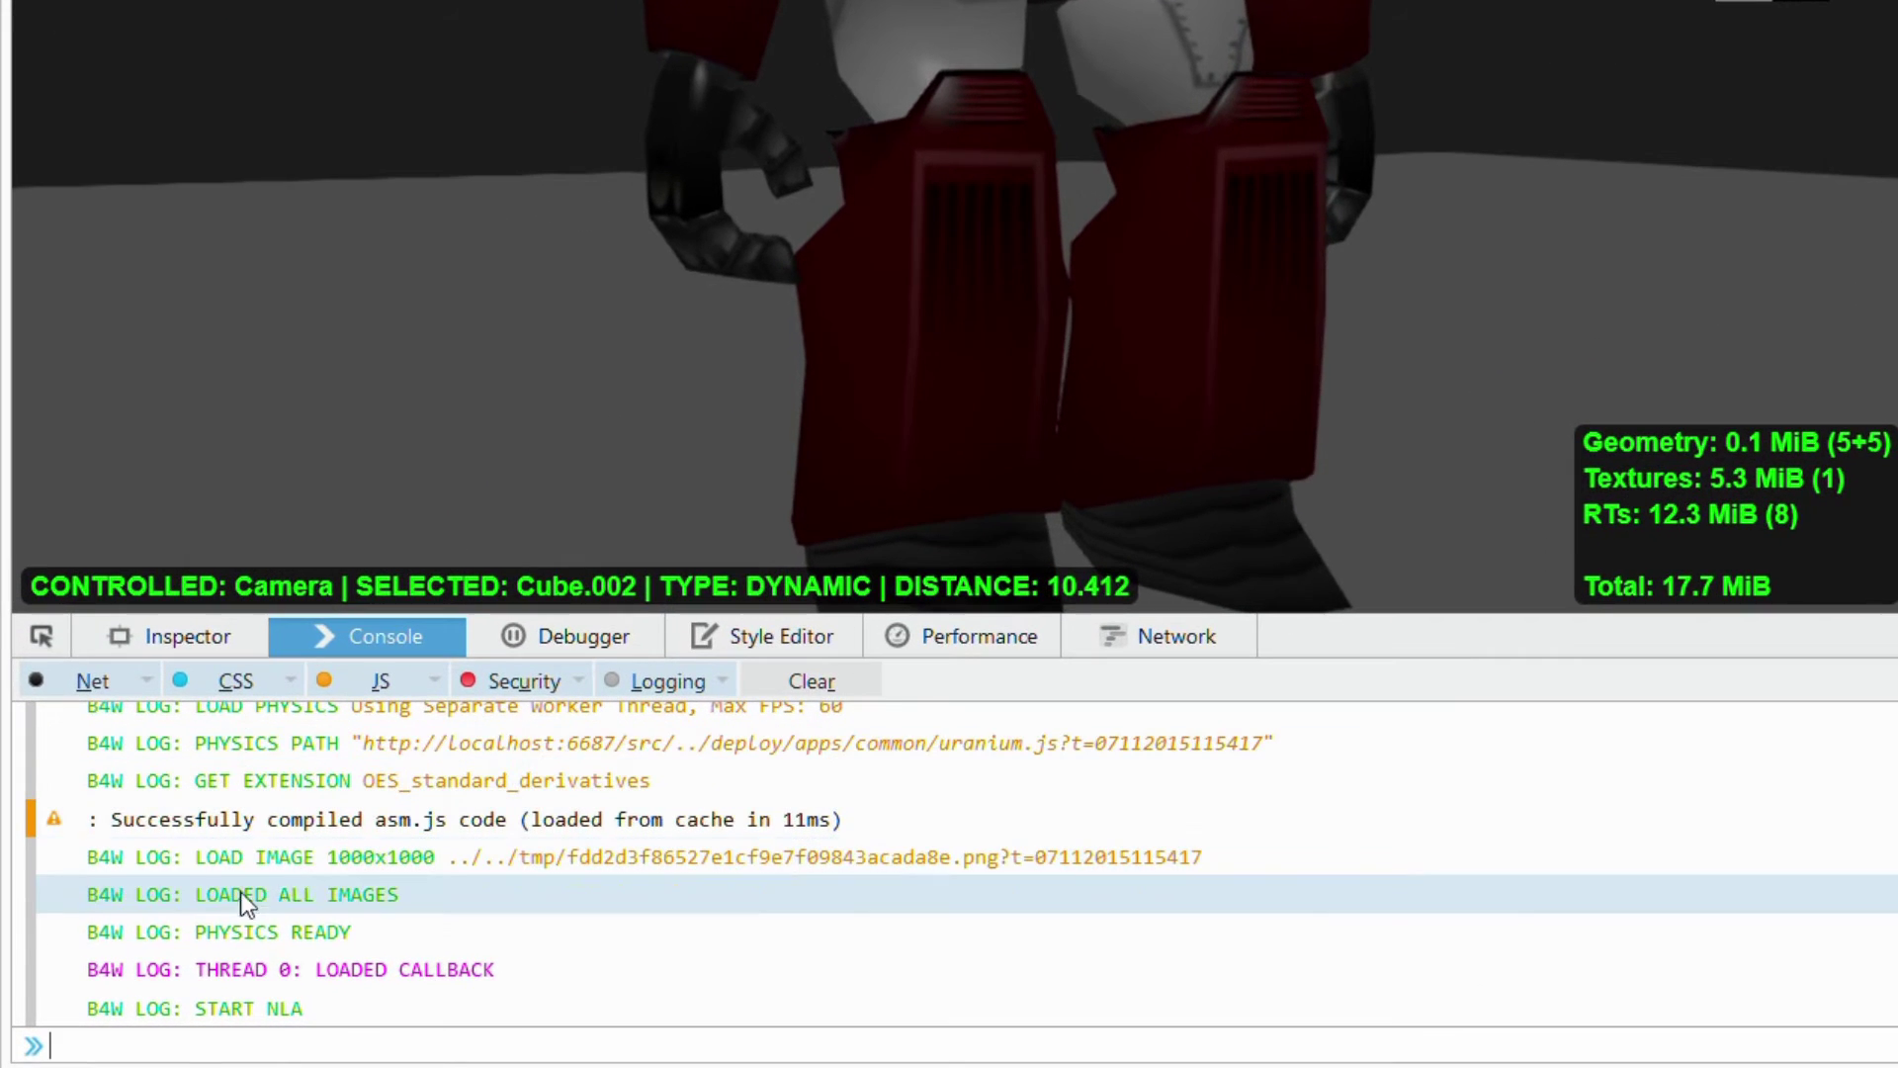
pyautogui.scroll(1, 264, 916)
pyautogui.scroll(1, 263, 915)
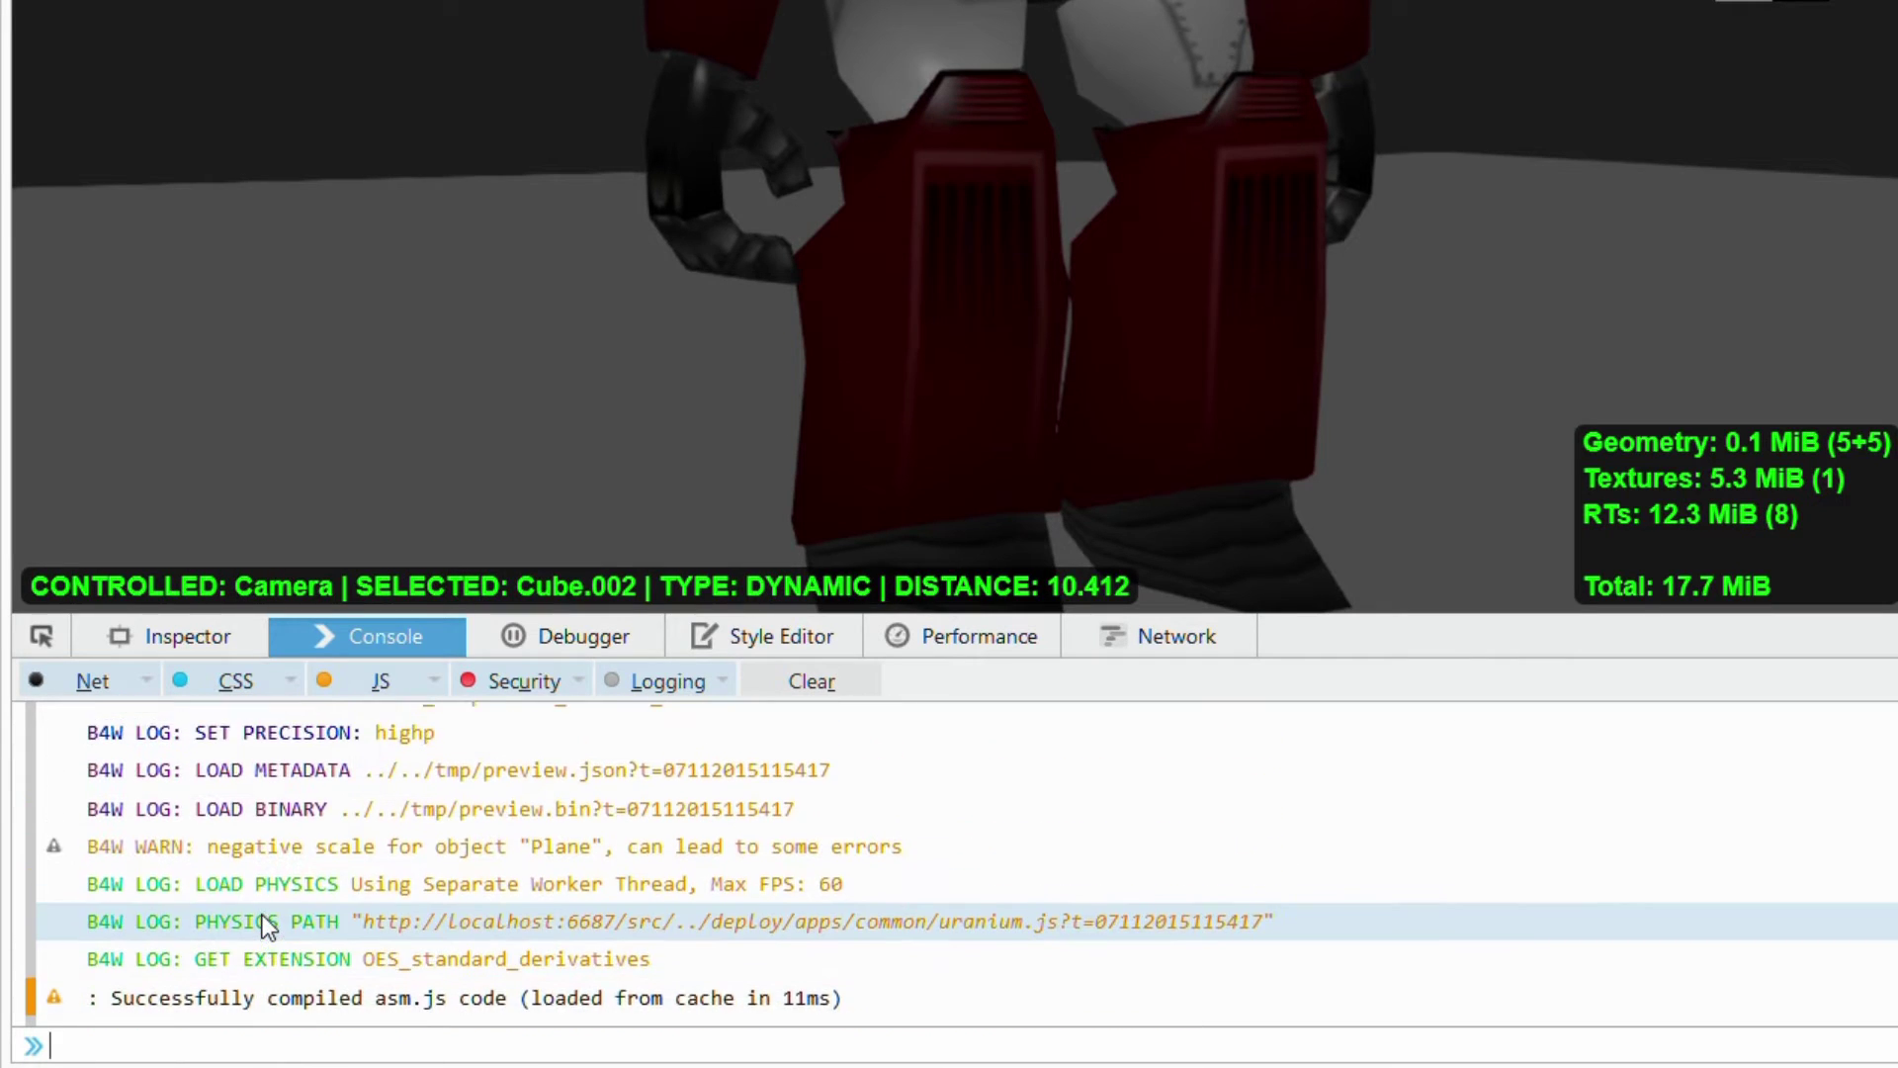
pyautogui.scroll(1, 263, 915)
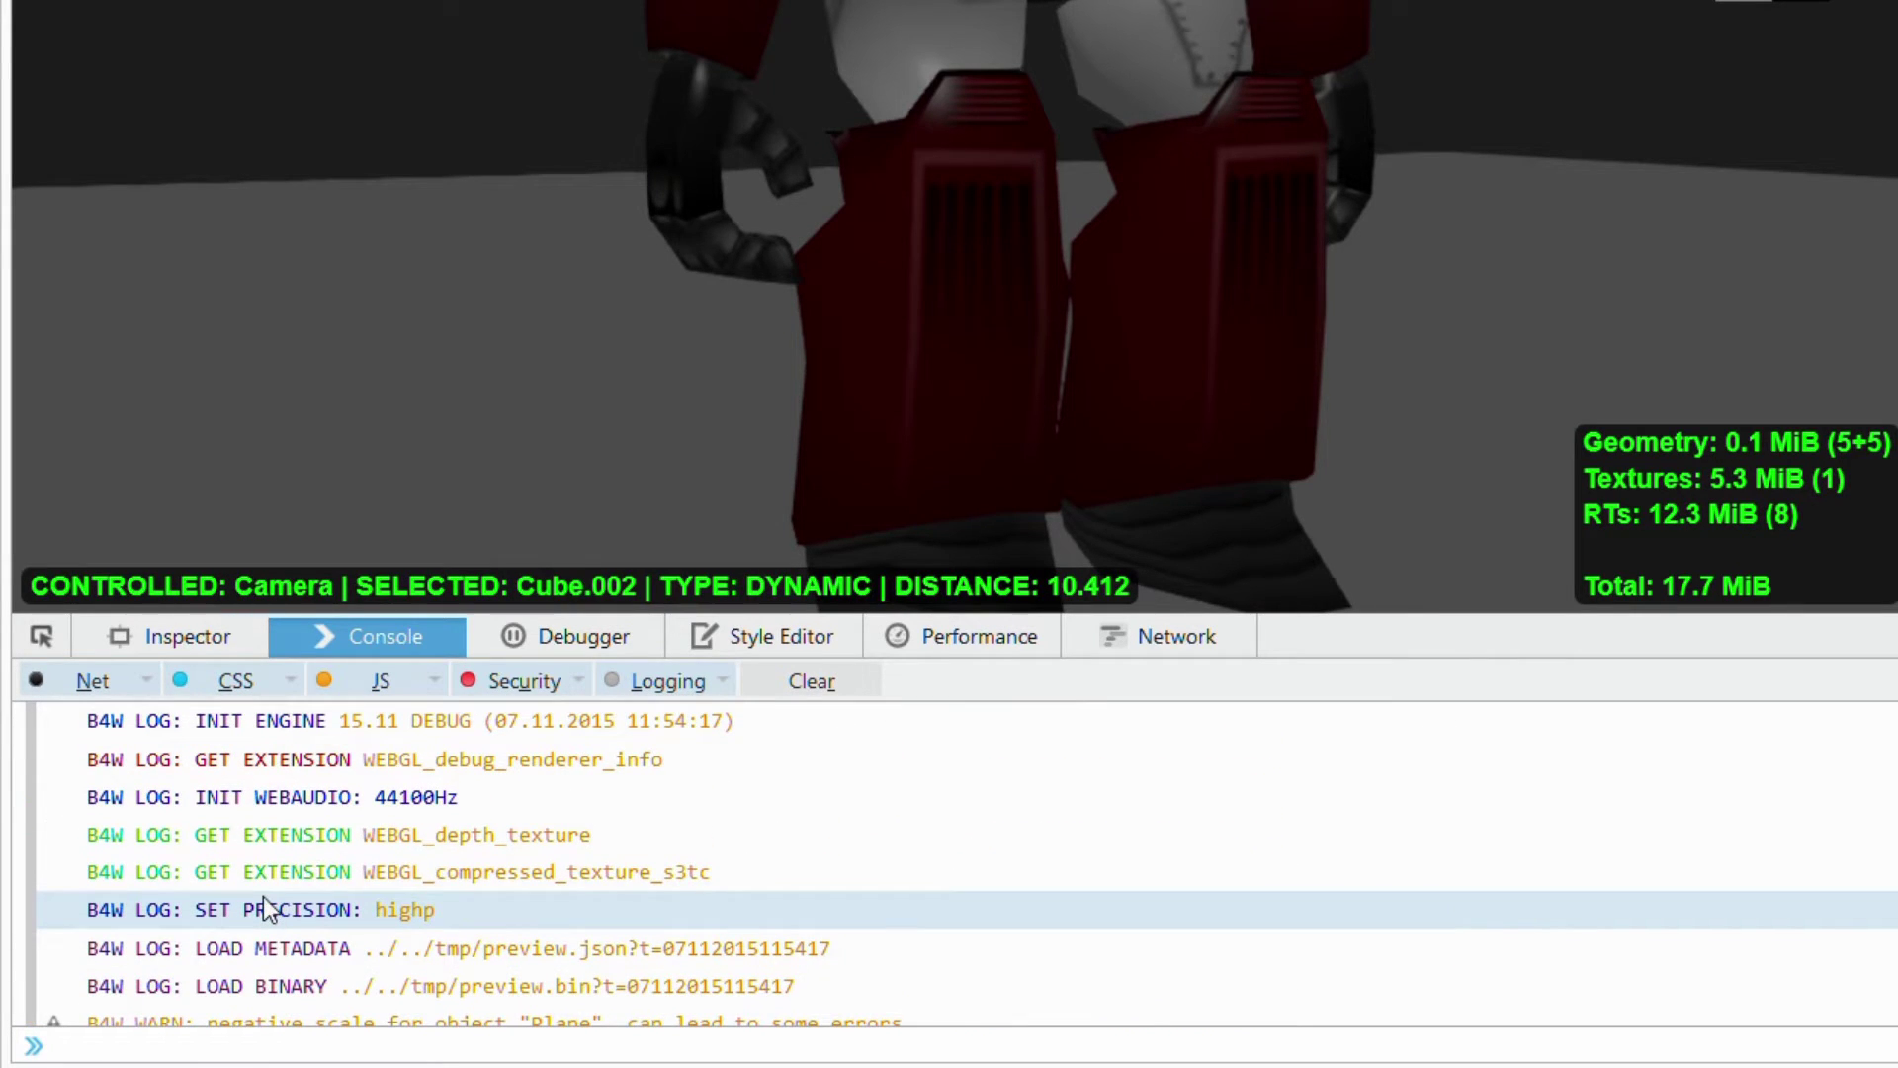
# Select the B4W warning about negative scale on 'Plane', then close the viewer tab
pyautogui.scroll(-1, 263, 896)
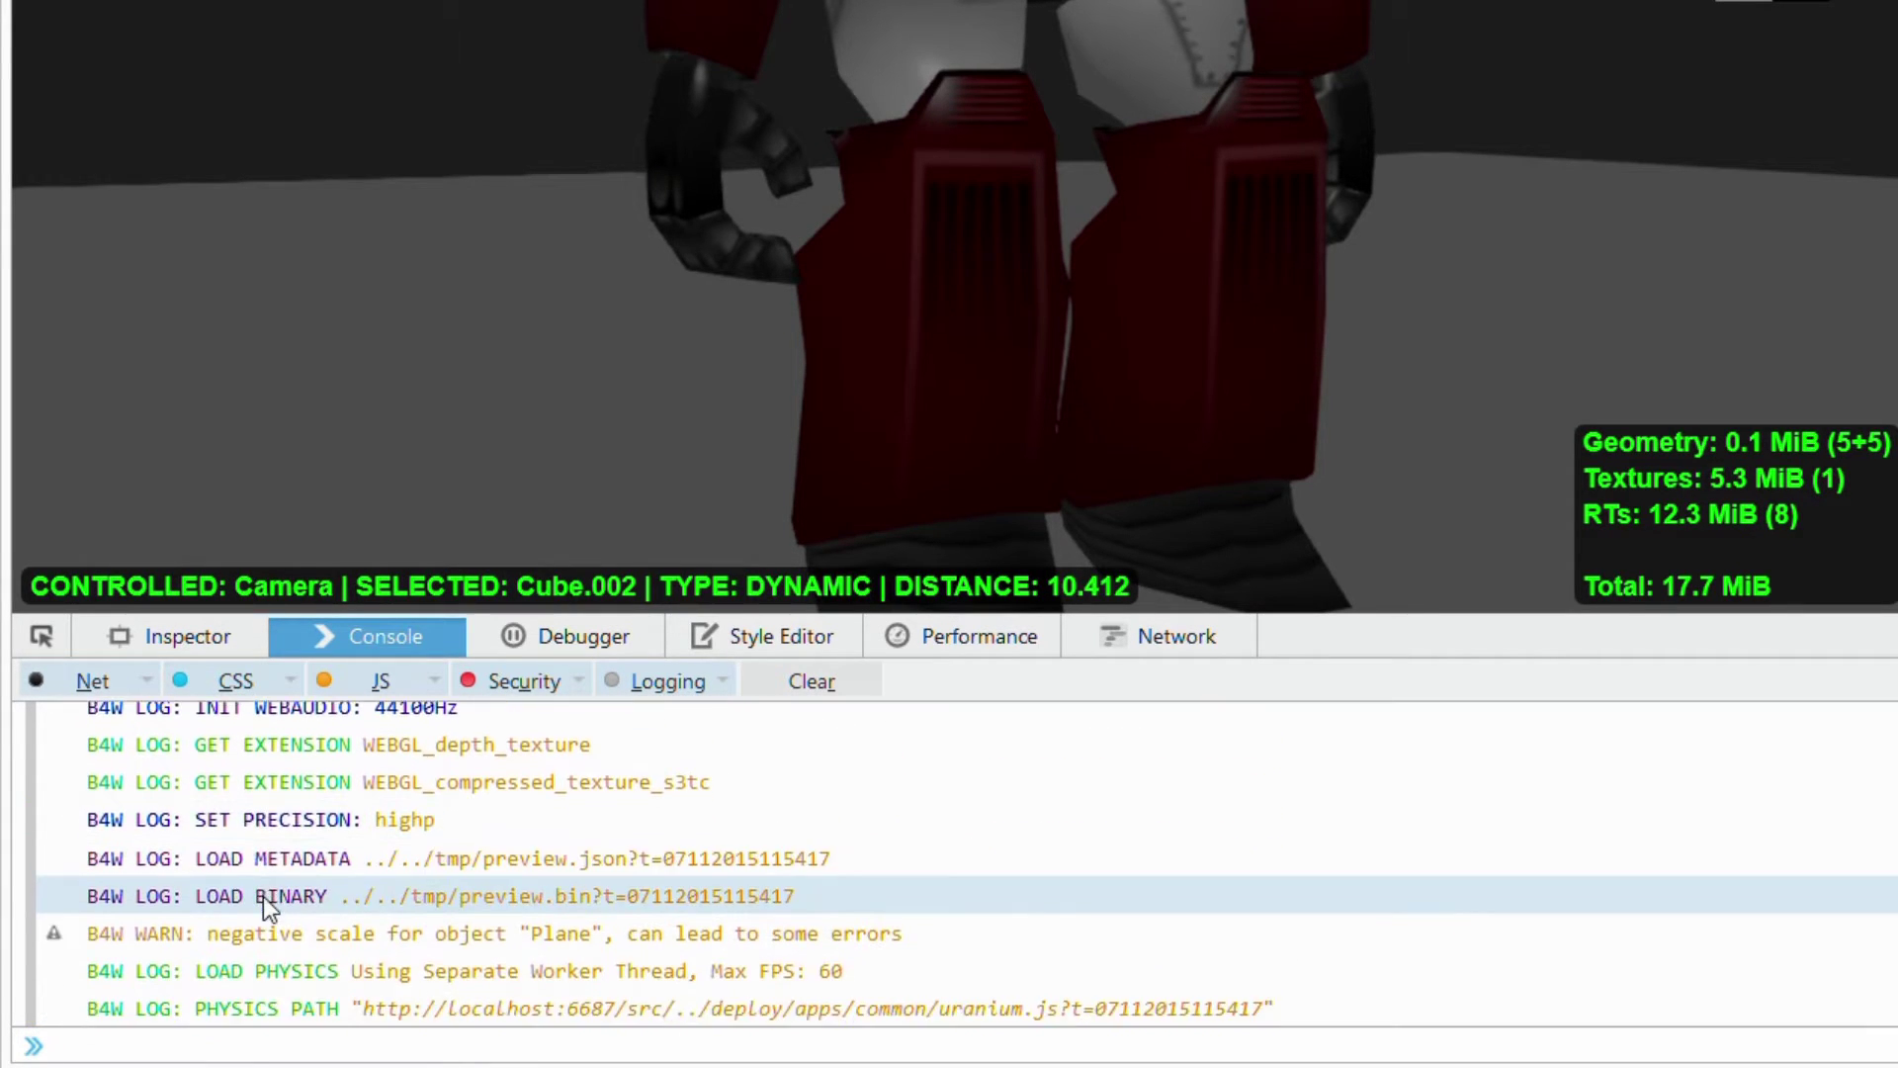
pyautogui.scroll(-1, 263, 894)
pyautogui.scroll(-1, 263, 894)
pyautogui.moveTo(83, 842); pyautogui.dragTo(238, 859)
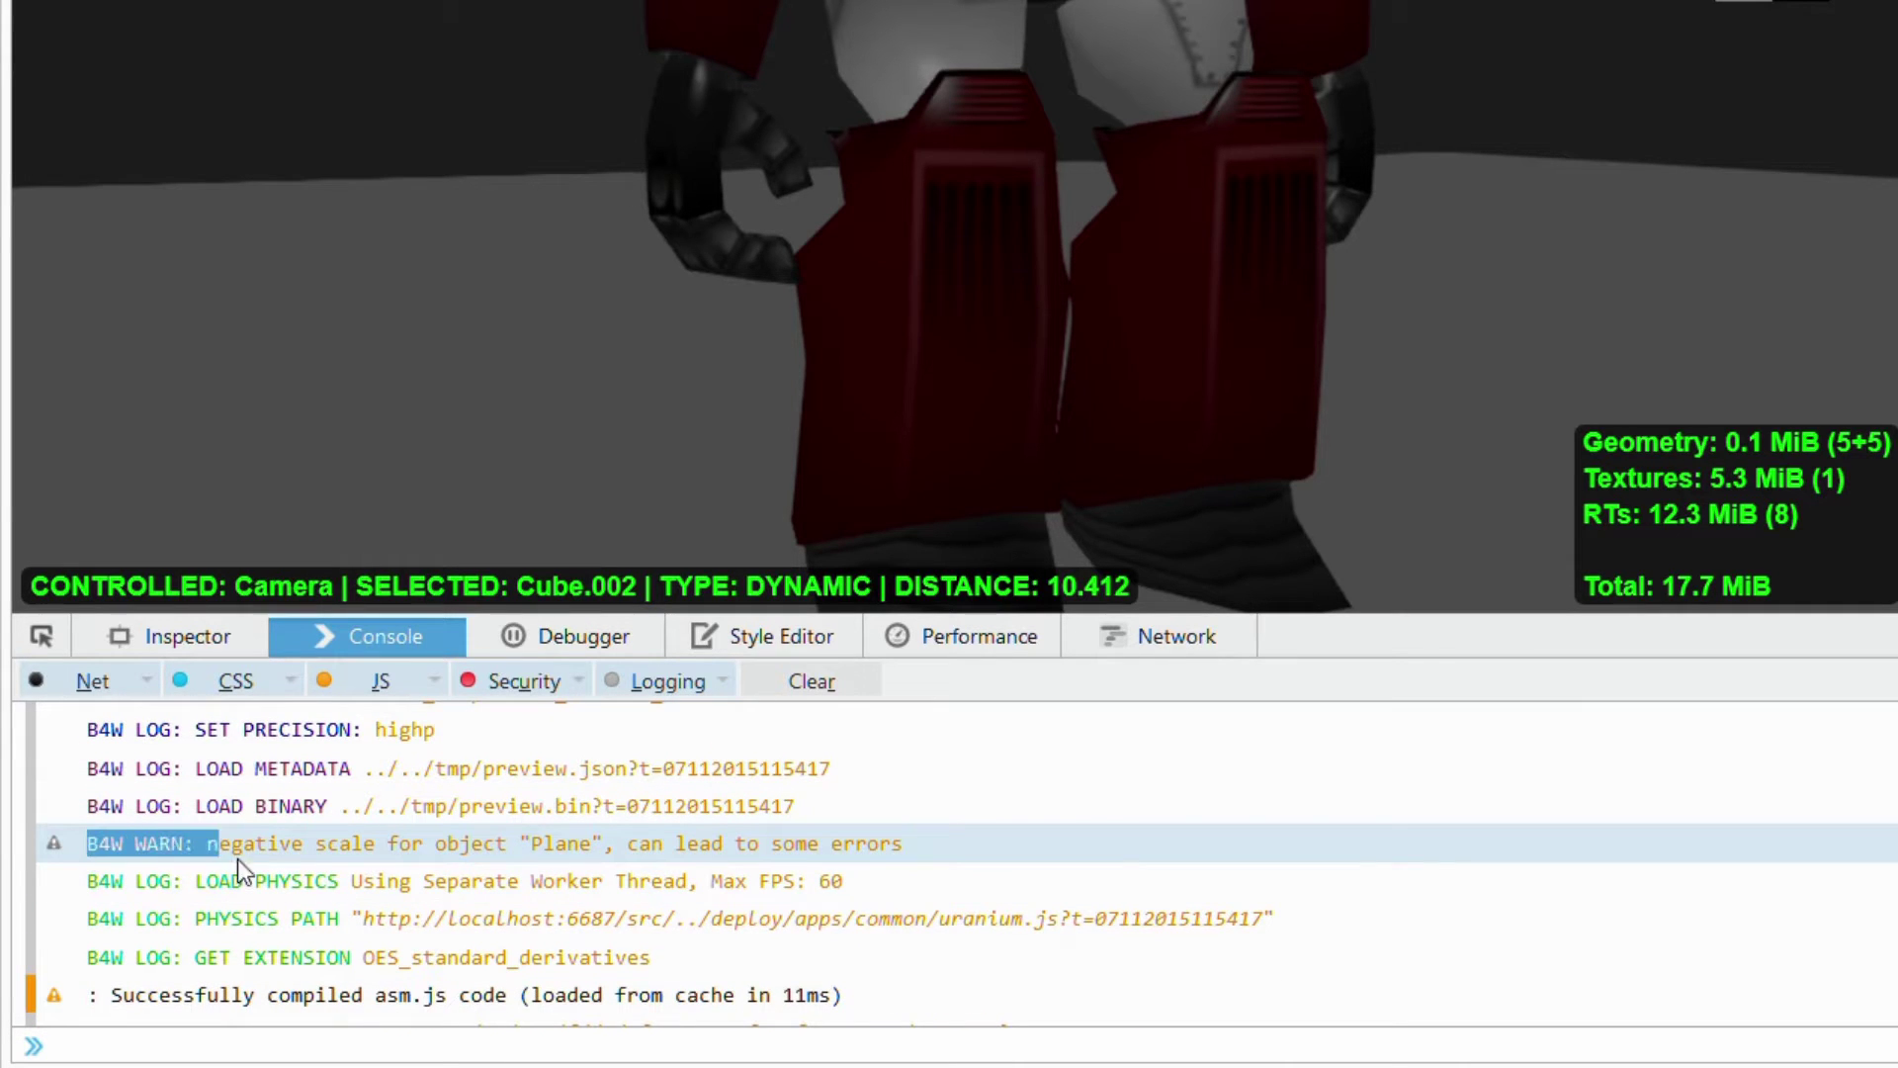
pyautogui.moveTo(485, 861); pyautogui.dragTo(860, 845)
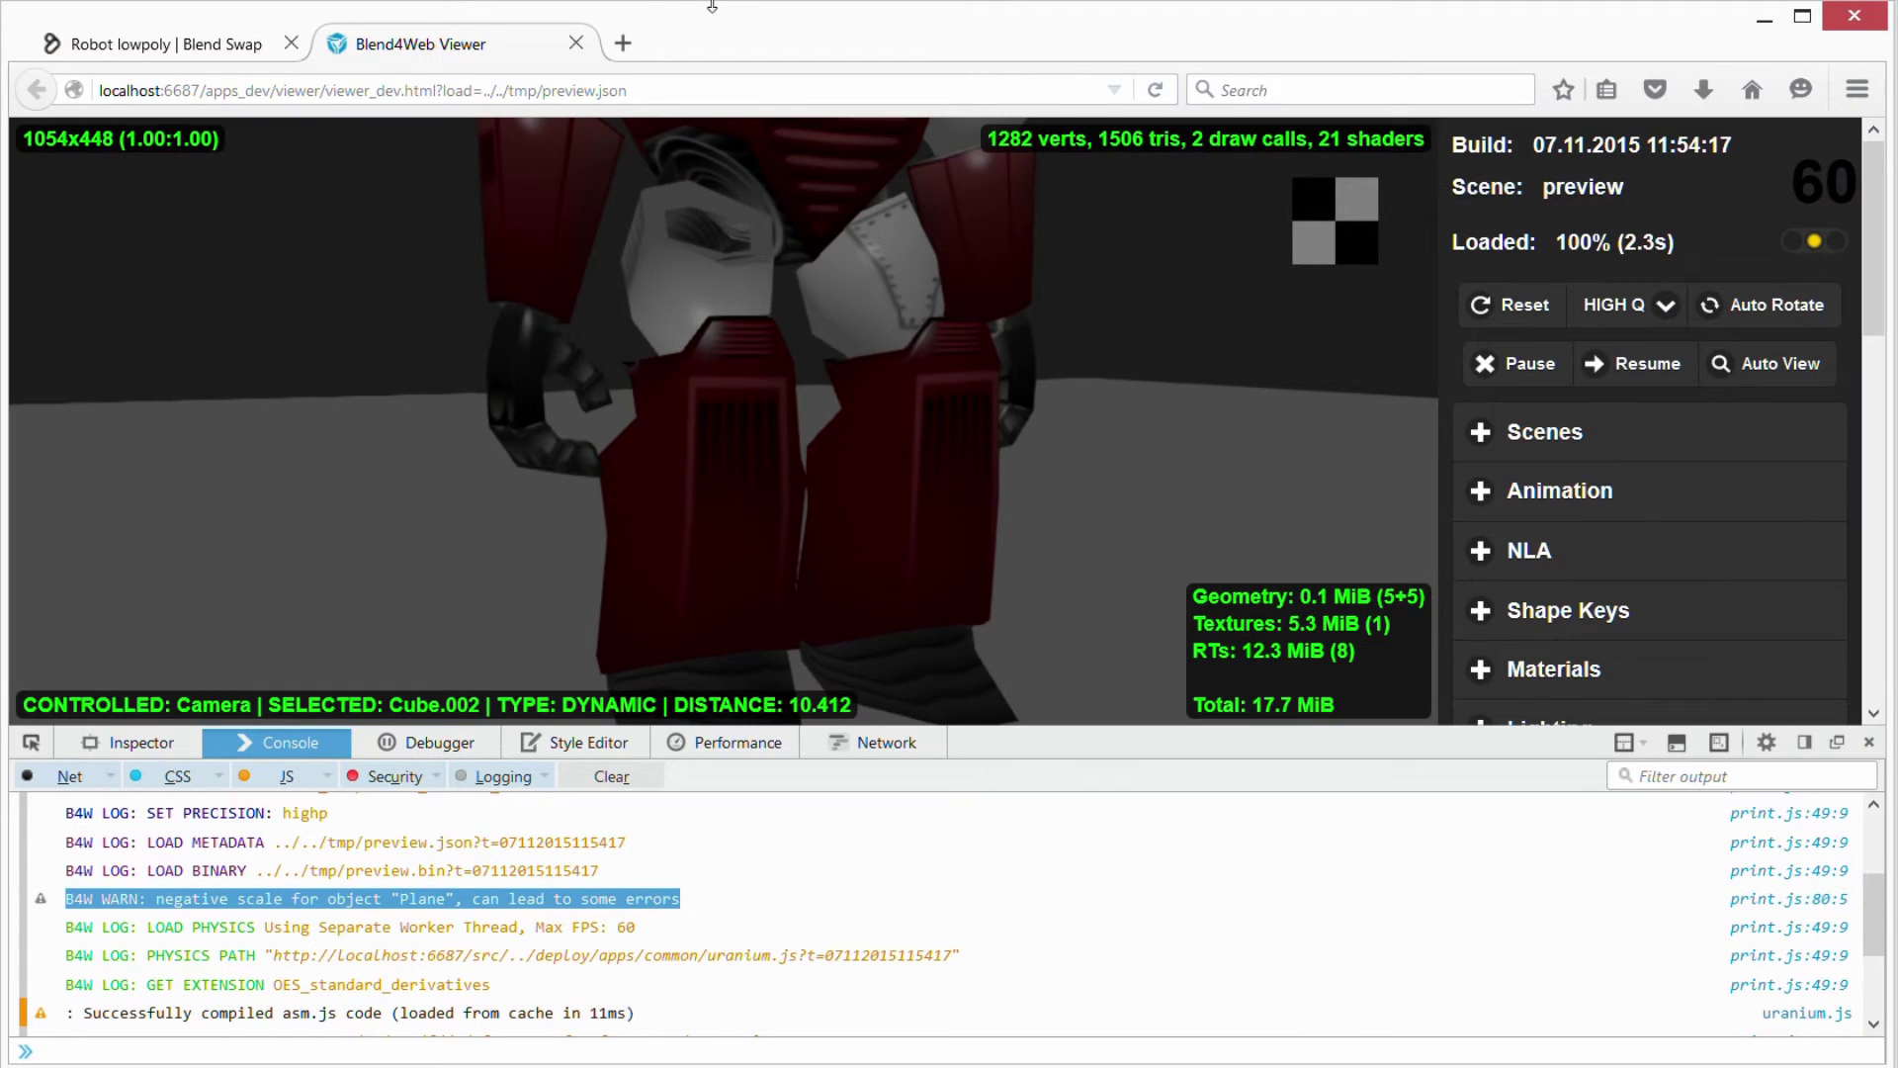
pyautogui.click(587, 53)
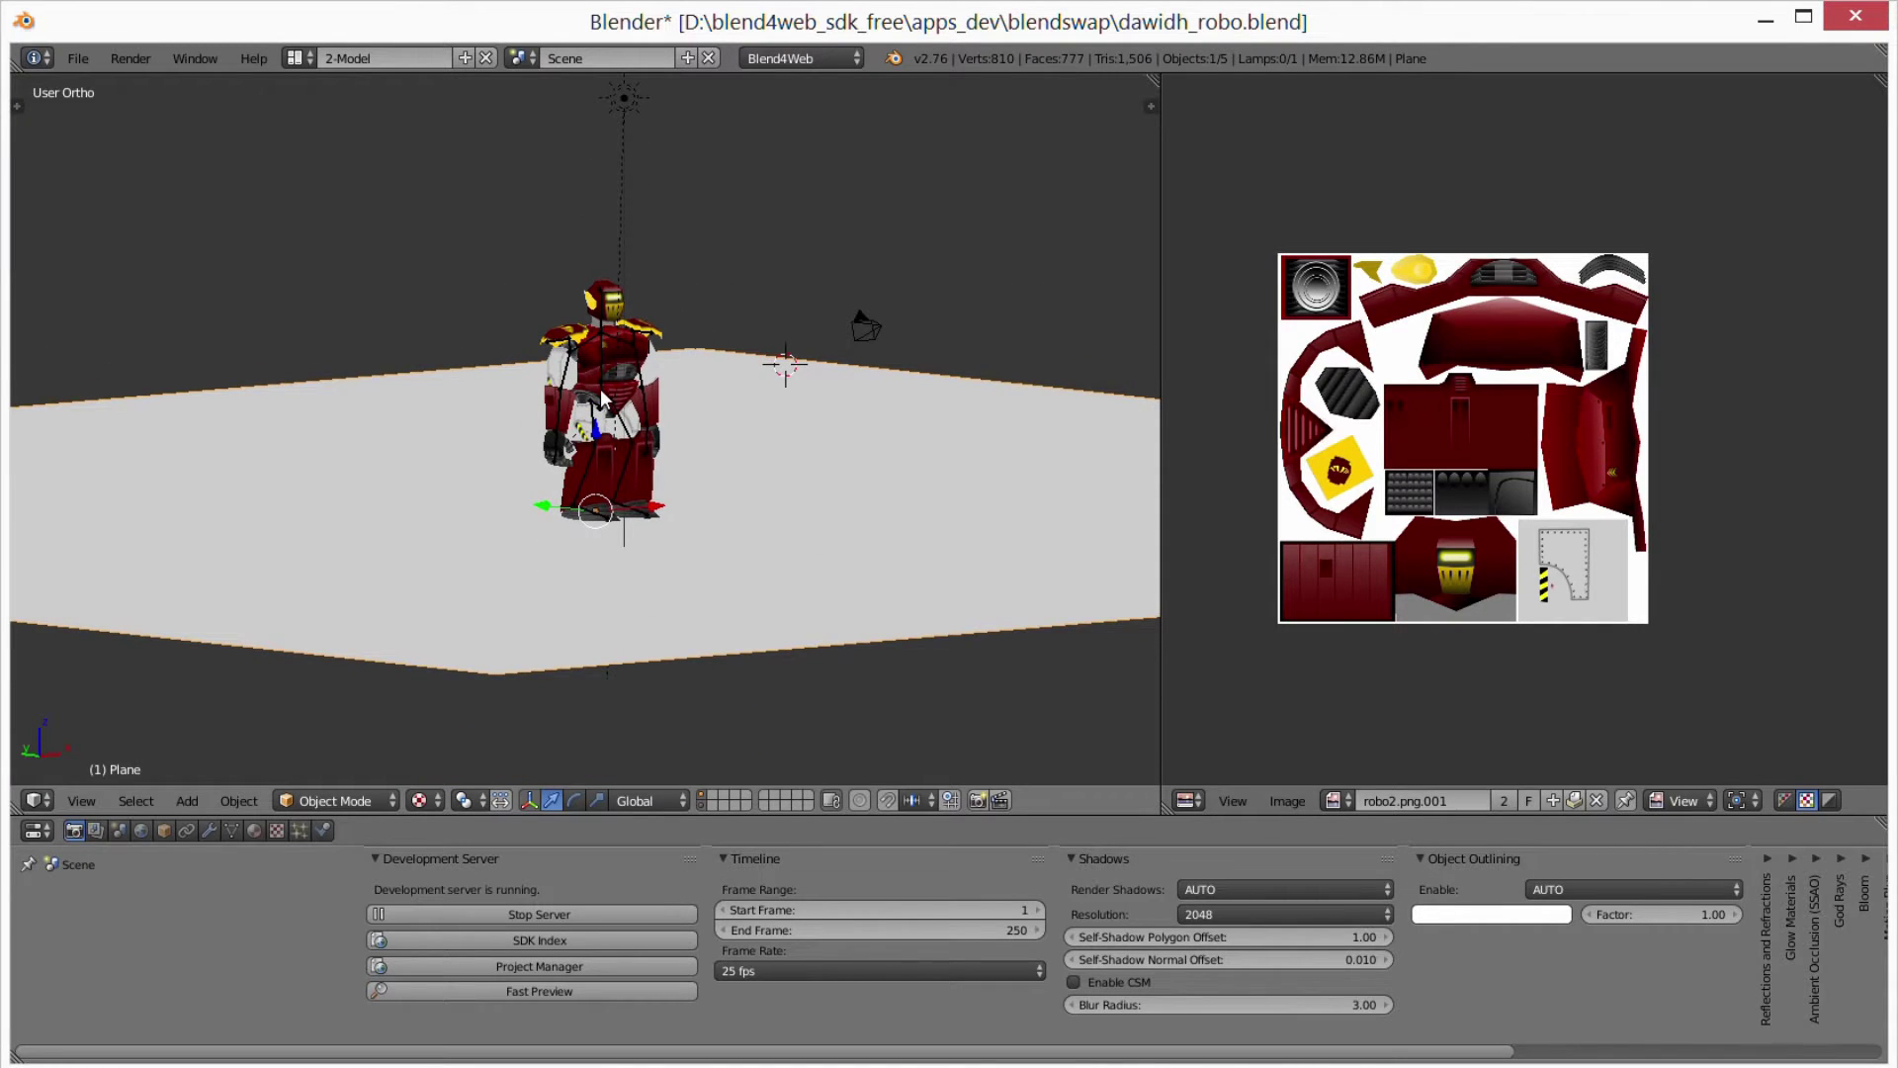
# Delete the Plane object and select the robot mesh
pyautogui.press('x')
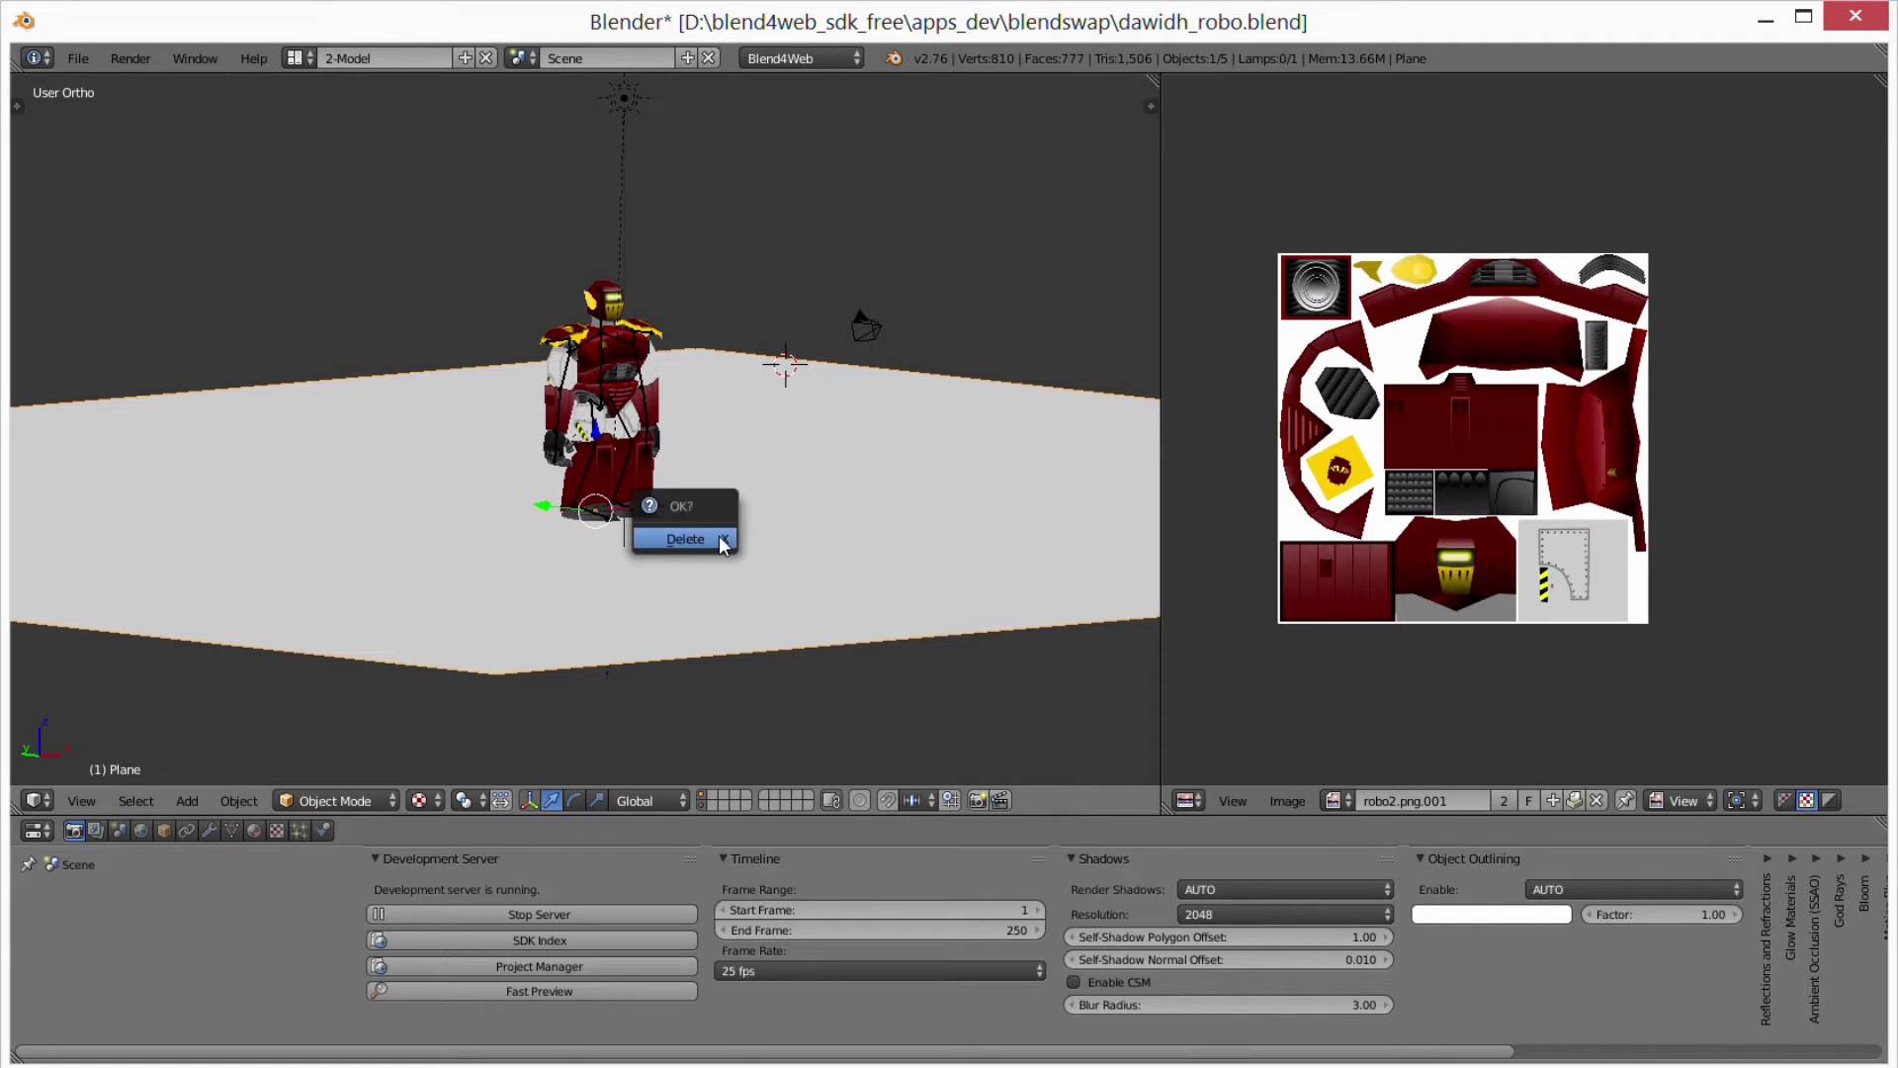
pyautogui.click(720, 536)
pyautogui.scroll(5, 720, 536)
pyautogui.rightClick(690, 494)
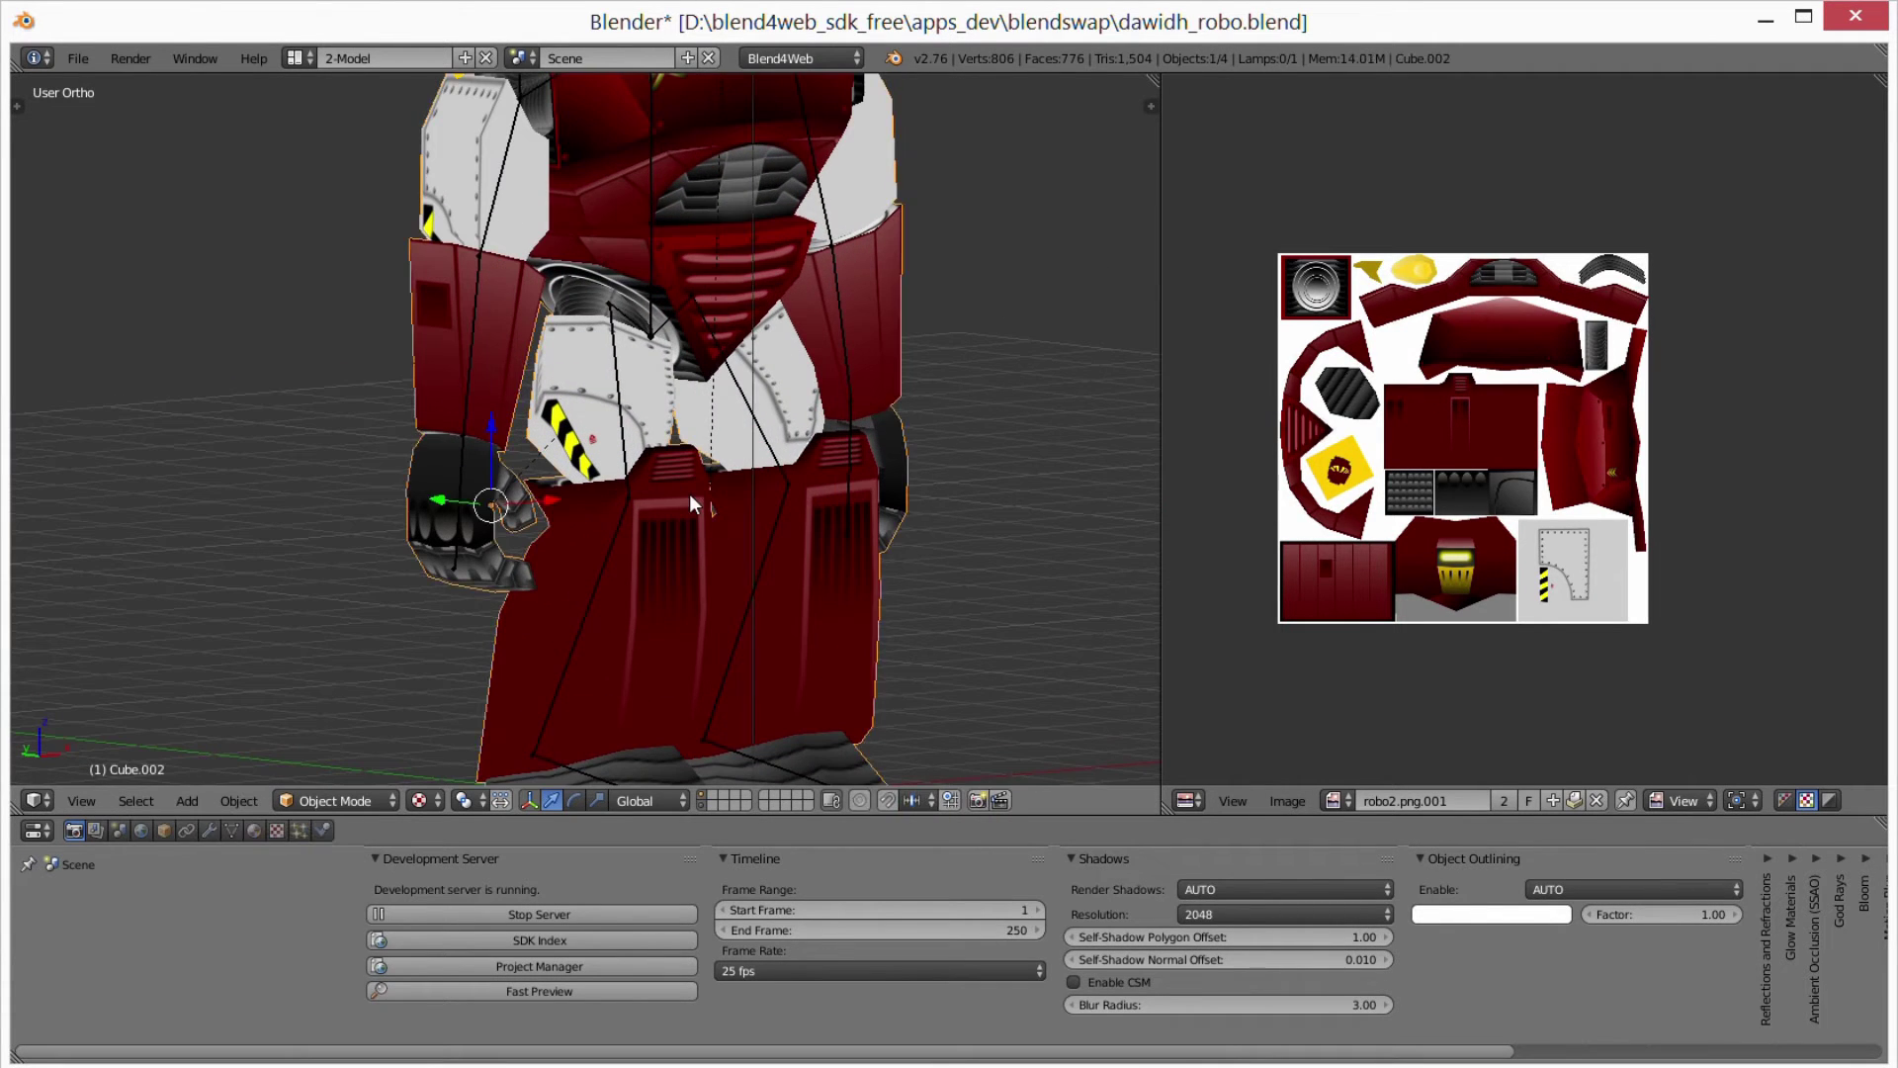
# Recalculate the robot mesh's normals outside in Edit Mode, then run Fast Preview
pyautogui.press('Tab')
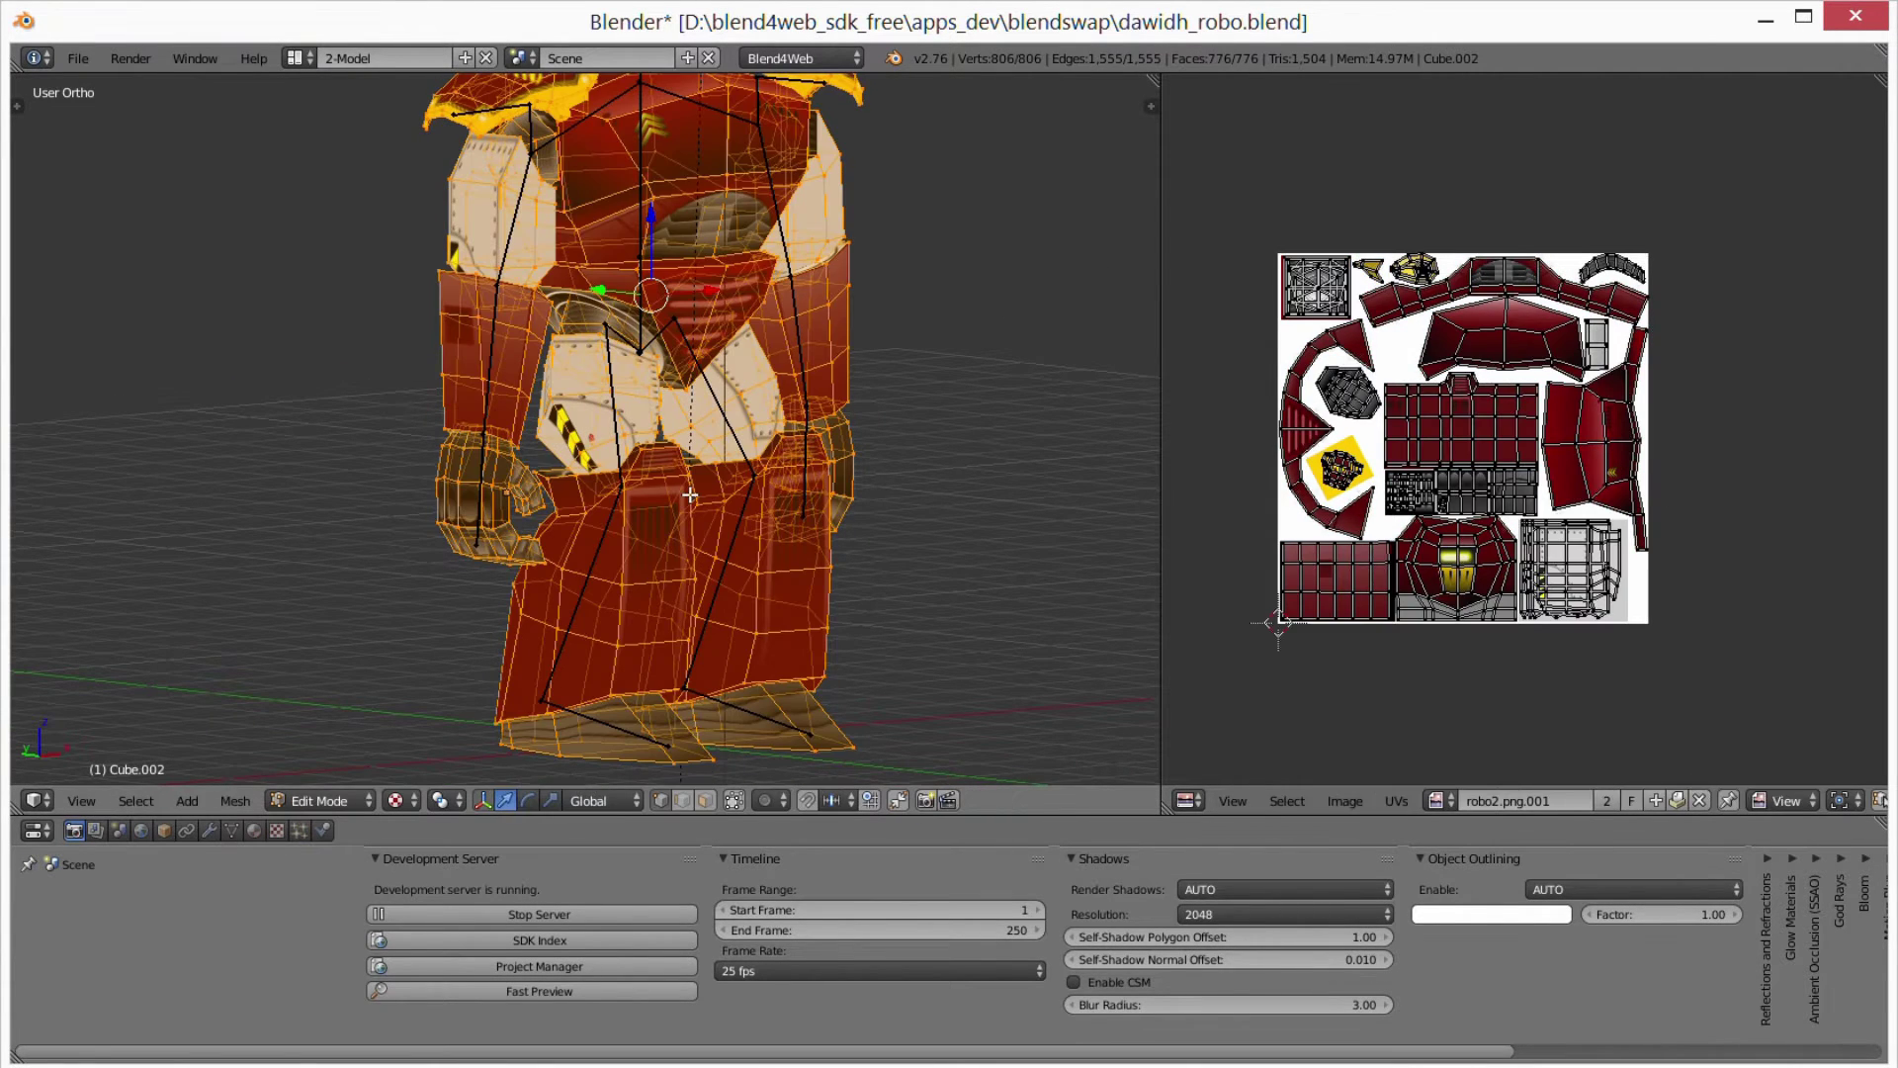
pyautogui.click(235, 801)
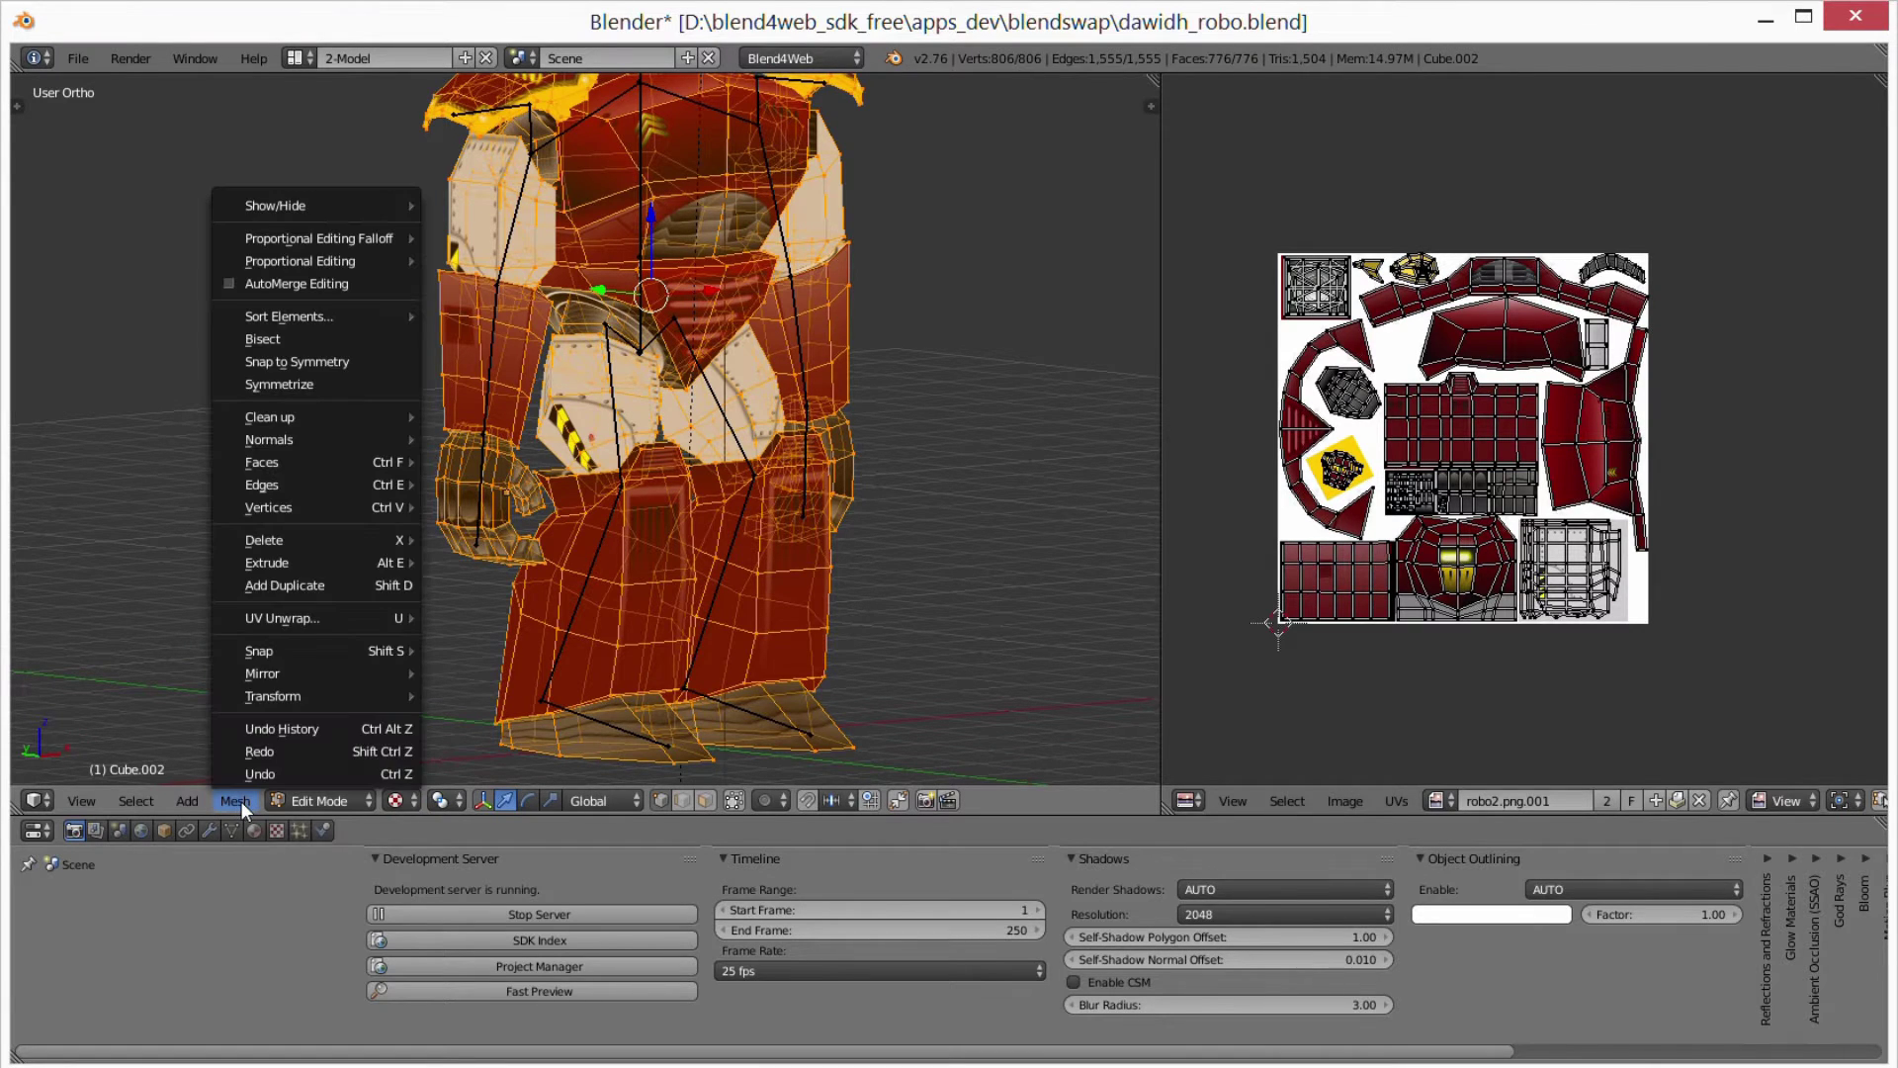
pyautogui.moveTo(270, 439)
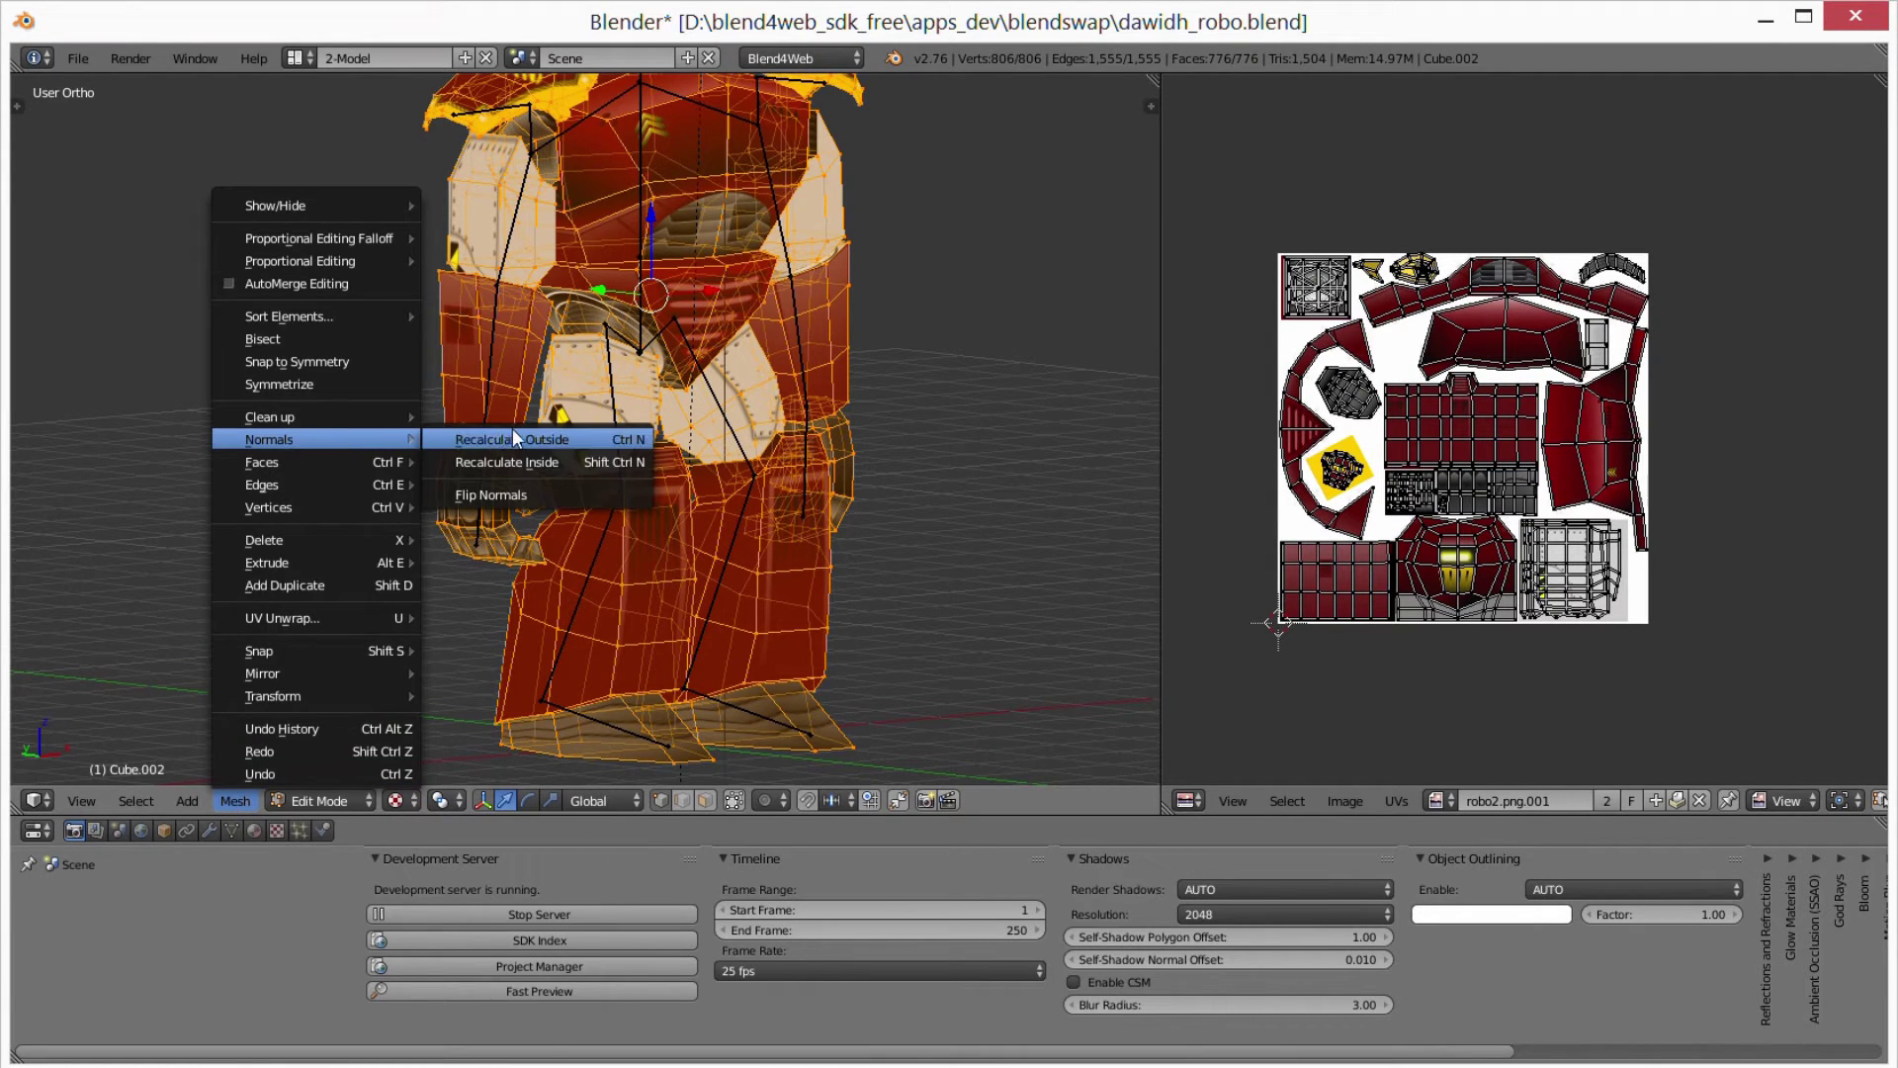
pyautogui.click(515, 429)
pyautogui.press('Tab')
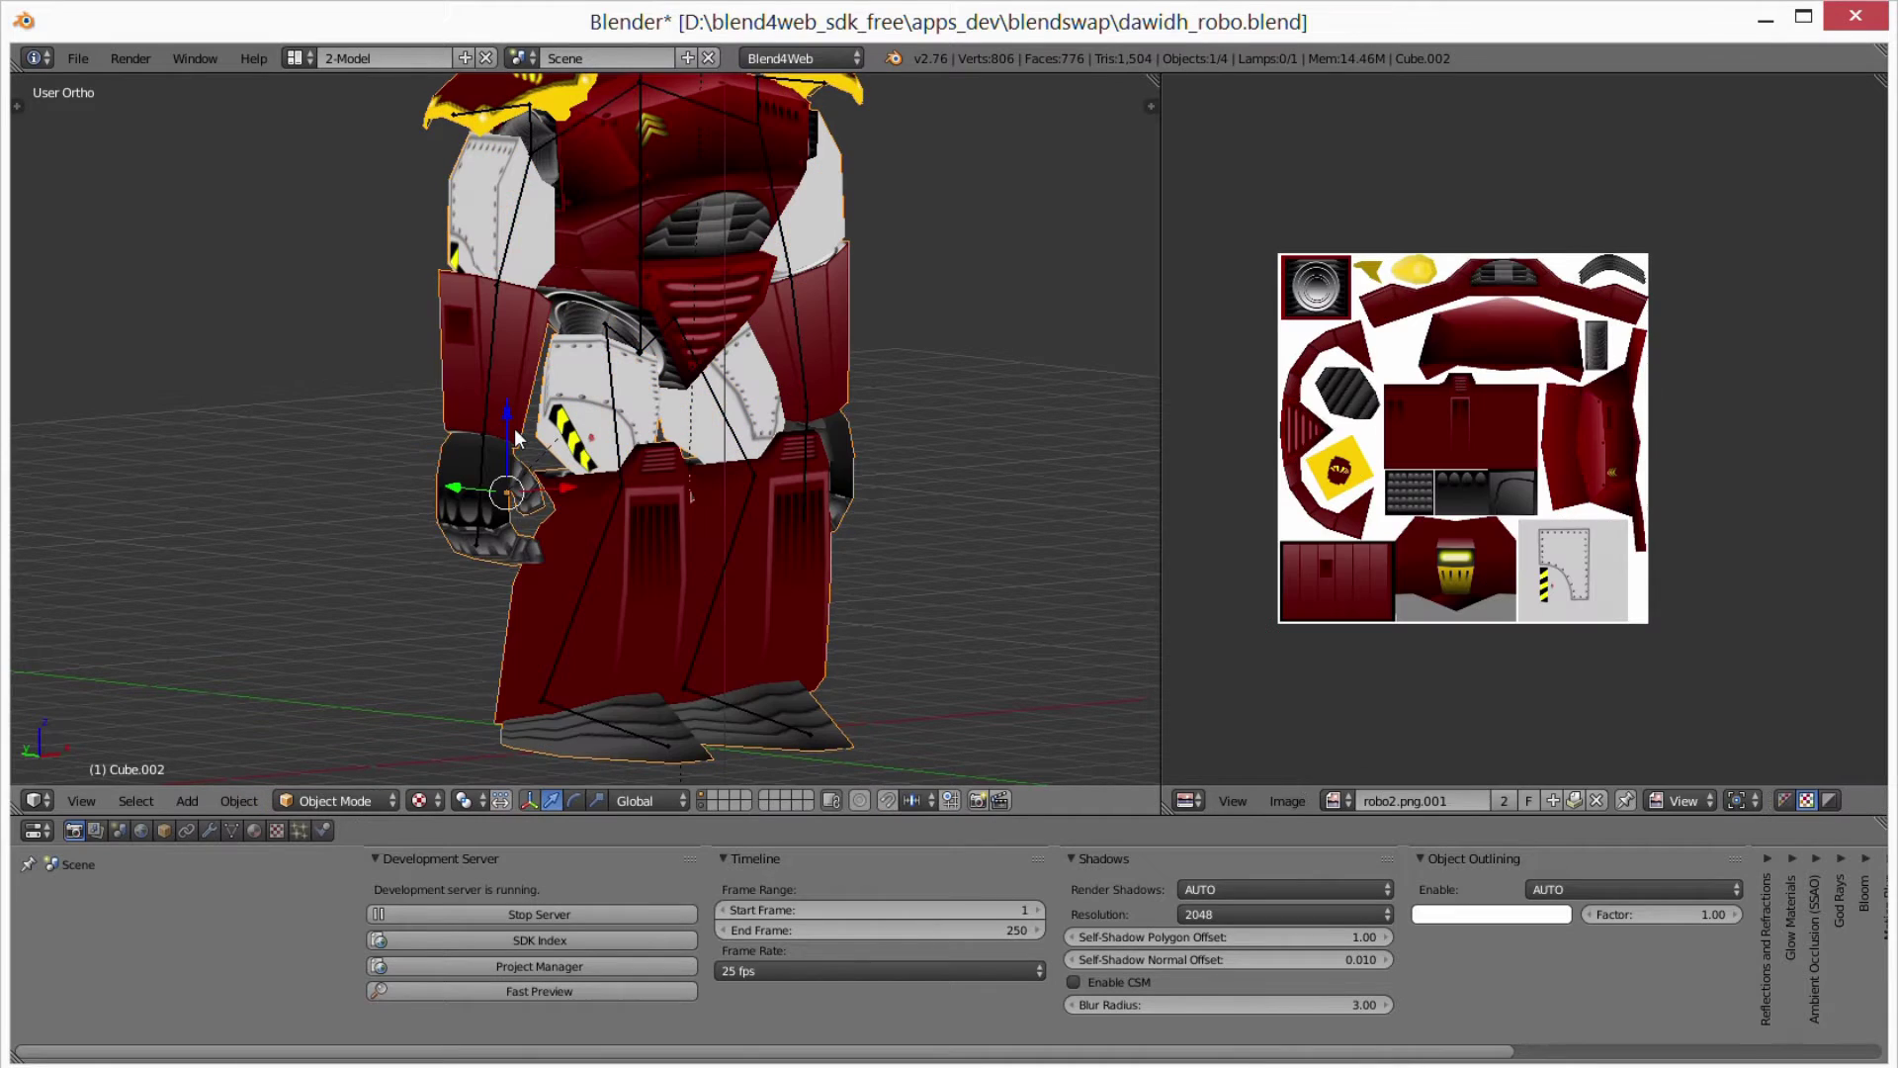
pyautogui.click(520, 988)
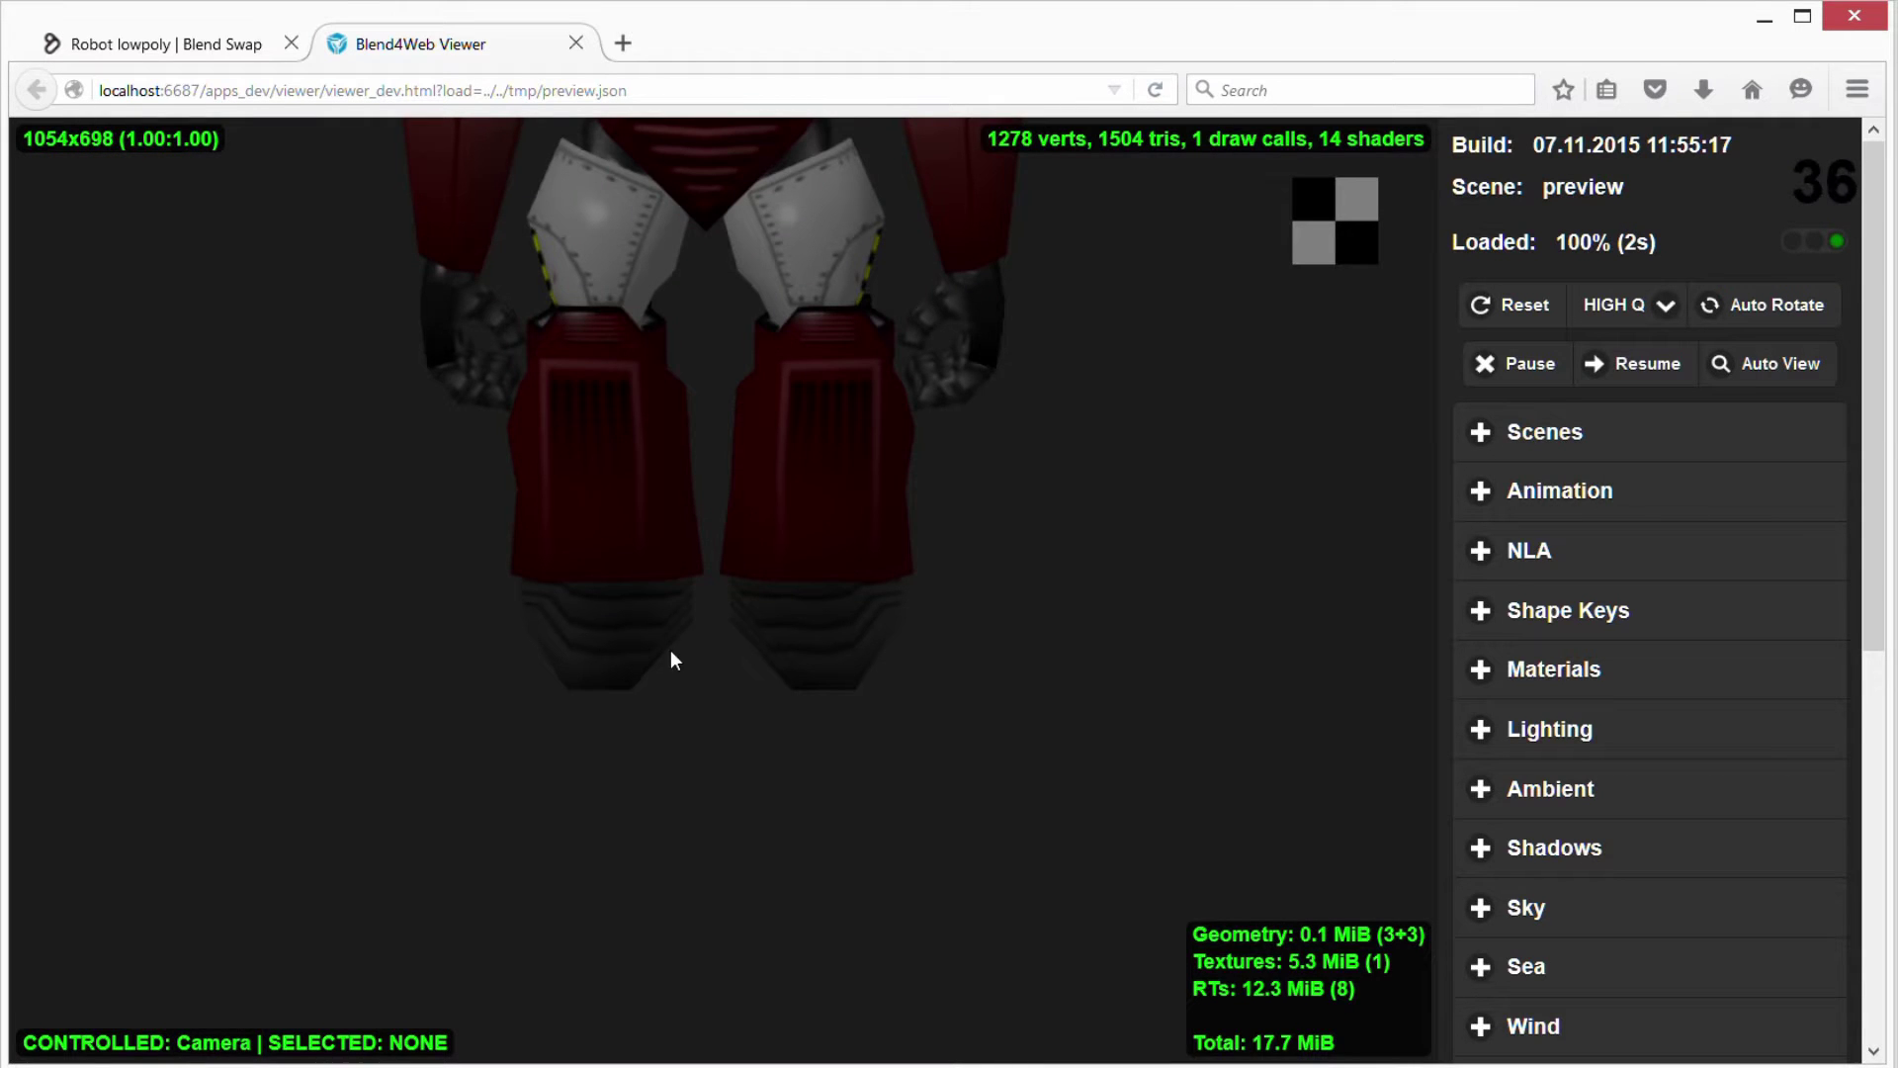
# Zoom out and orbit to check the whole fixed robot, then close the viewer tab
pyautogui.moveTo(671, 650)
pyautogui.mouseDown()
pyautogui.moveTo(689, 815)
pyautogui.moveTo(632, 759)
pyautogui.moveTo(804, 744)
pyautogui.mouseUp()
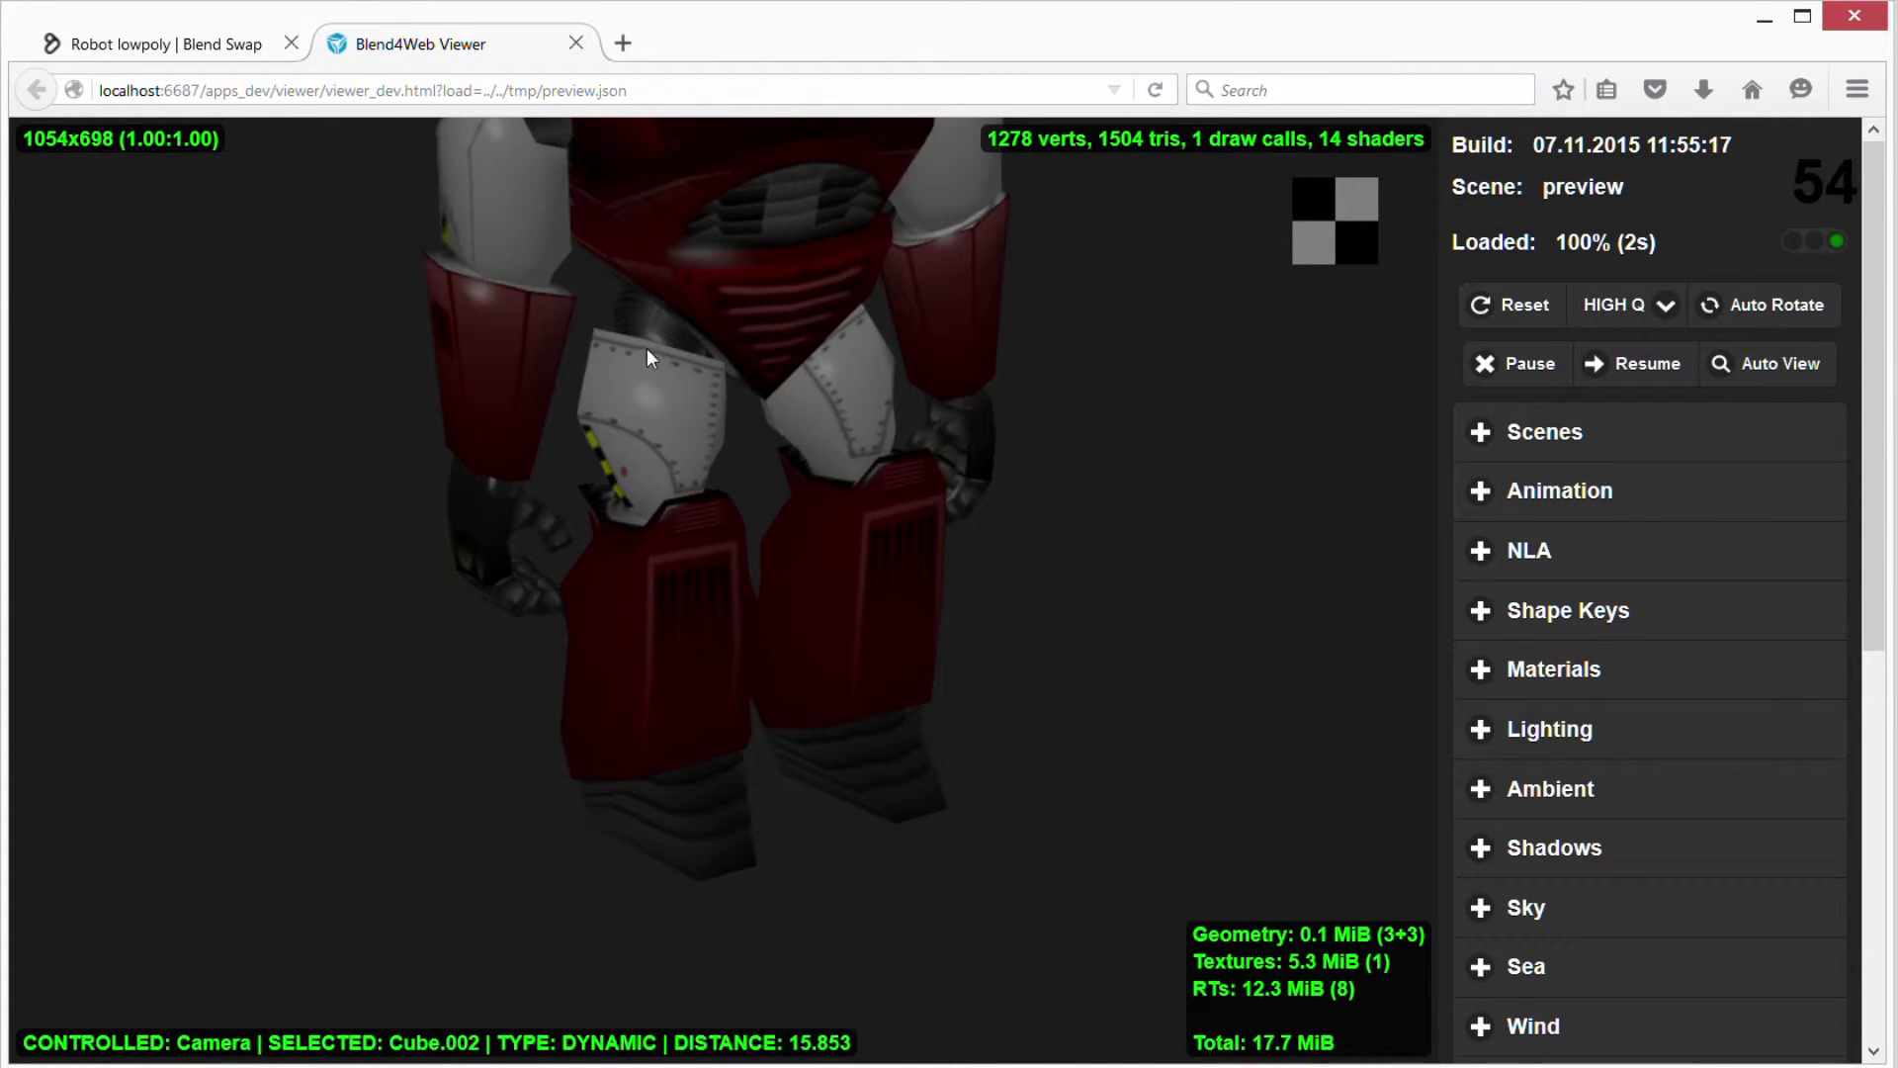
pyautogui.scroll(-5, 863, 556)
pyautogui.moveTo(869, 524)
pyautogui.mouseDown()
pyautogui.moveTo(797, 649)
pyautogui.moveTo(738, 599)
pyautogui.moveTo(601, 585)
pyautogui.mouseUp()
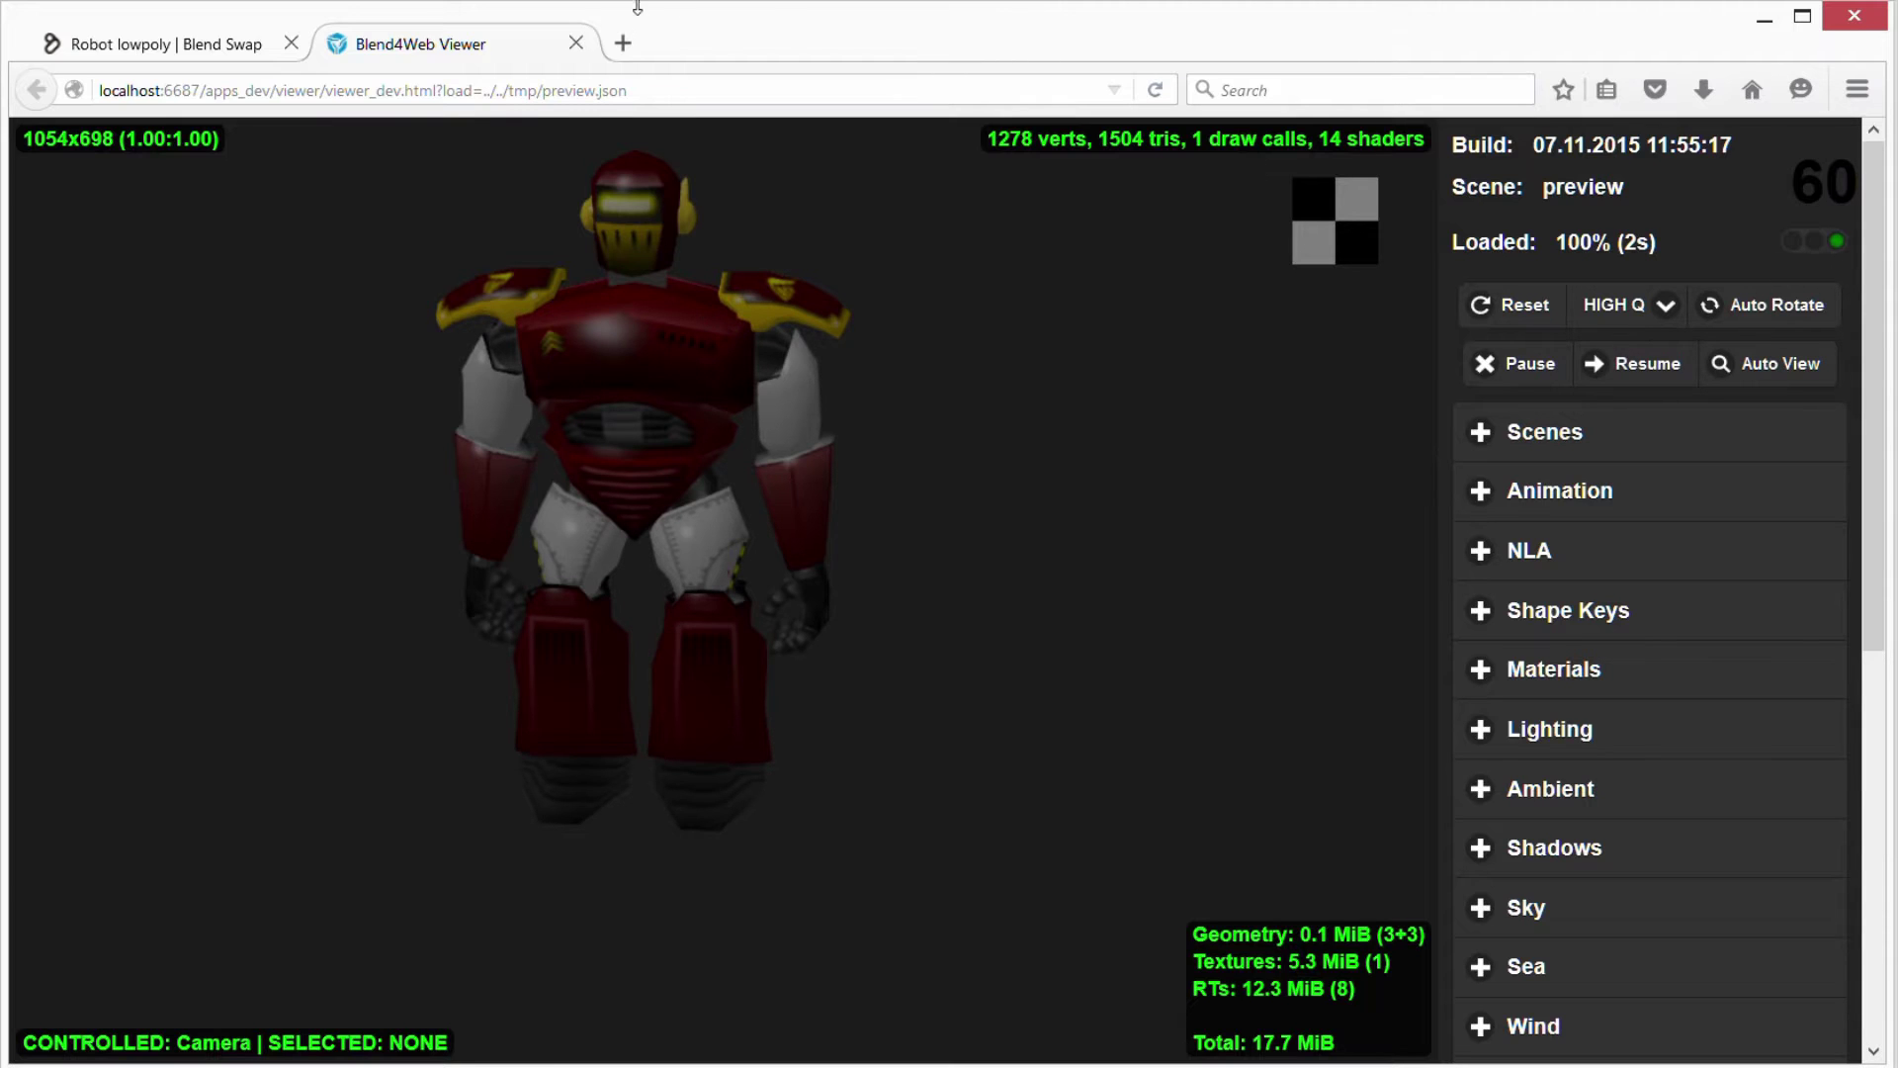
pyautogui.click(576, 44)
# From the Blend Swap homepage, open the Characters category
pyautogui.click(413, 153)
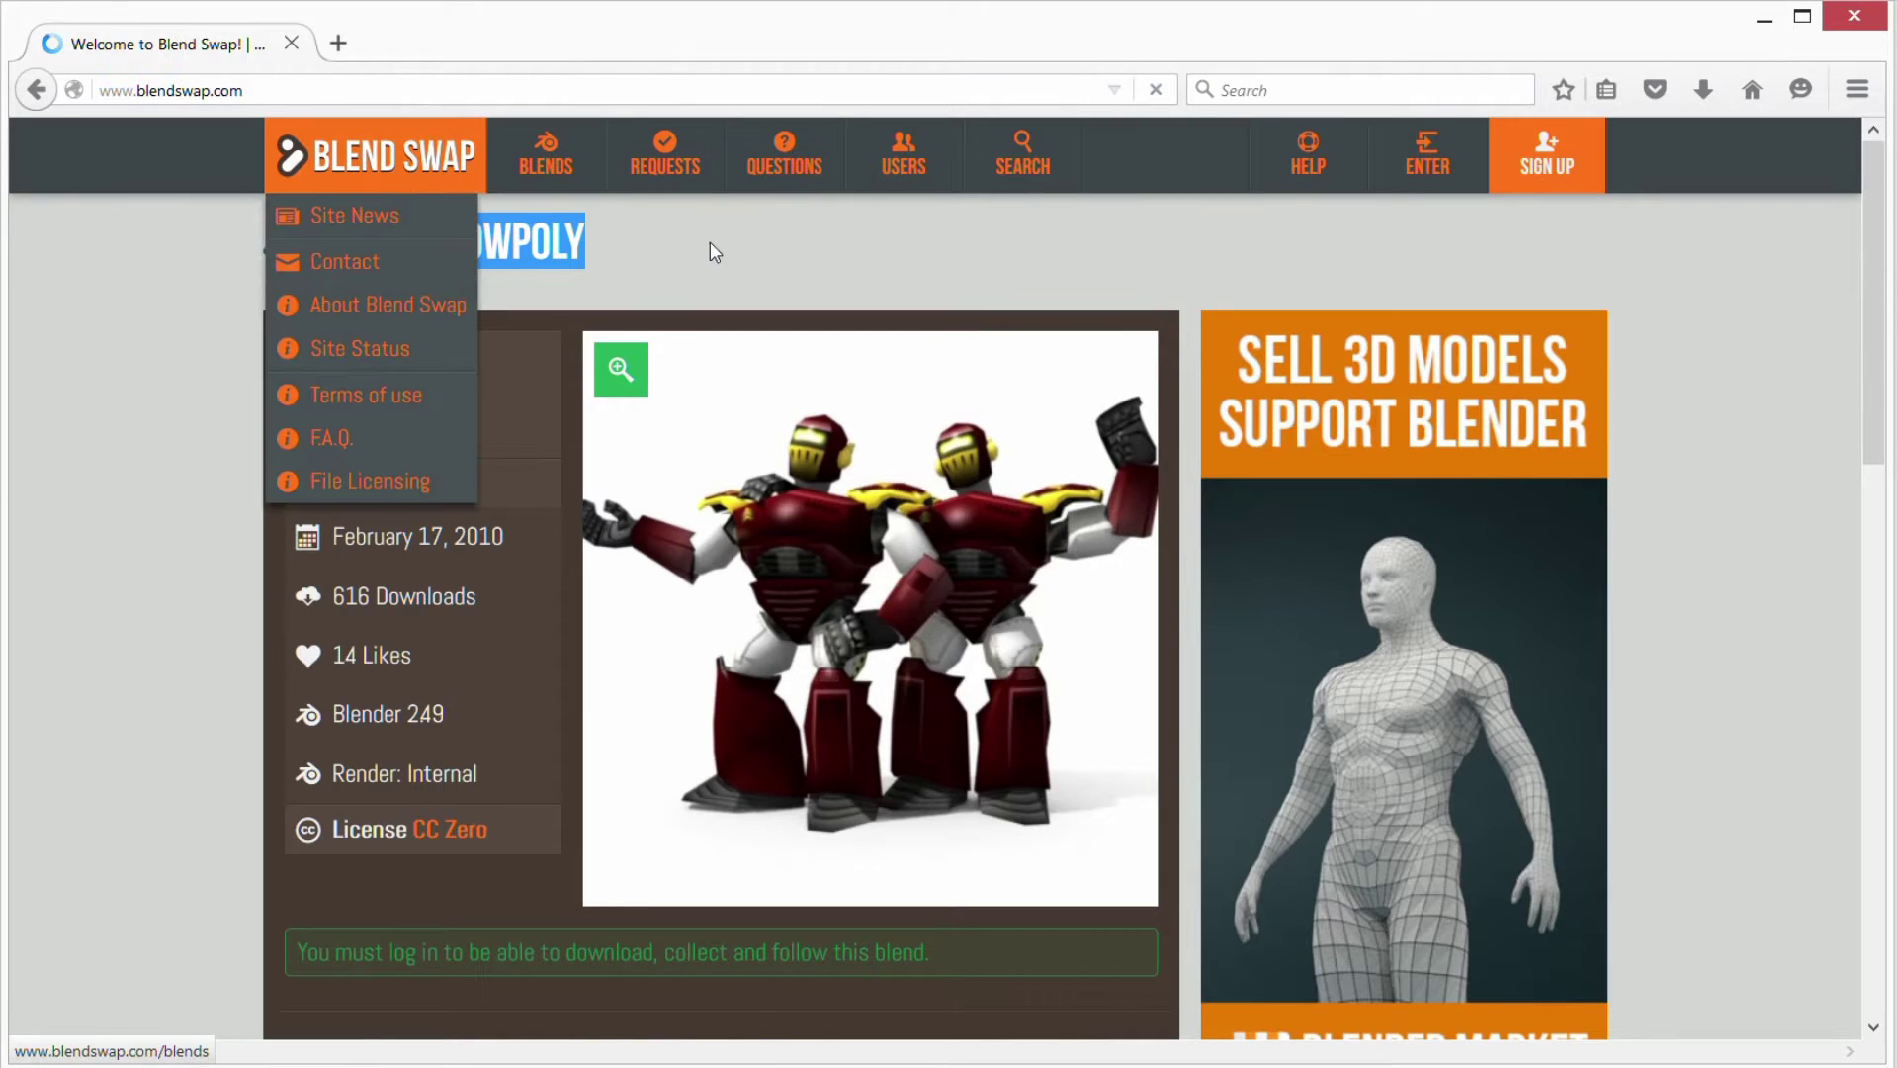
pyautogui.moveTo(546, 154)
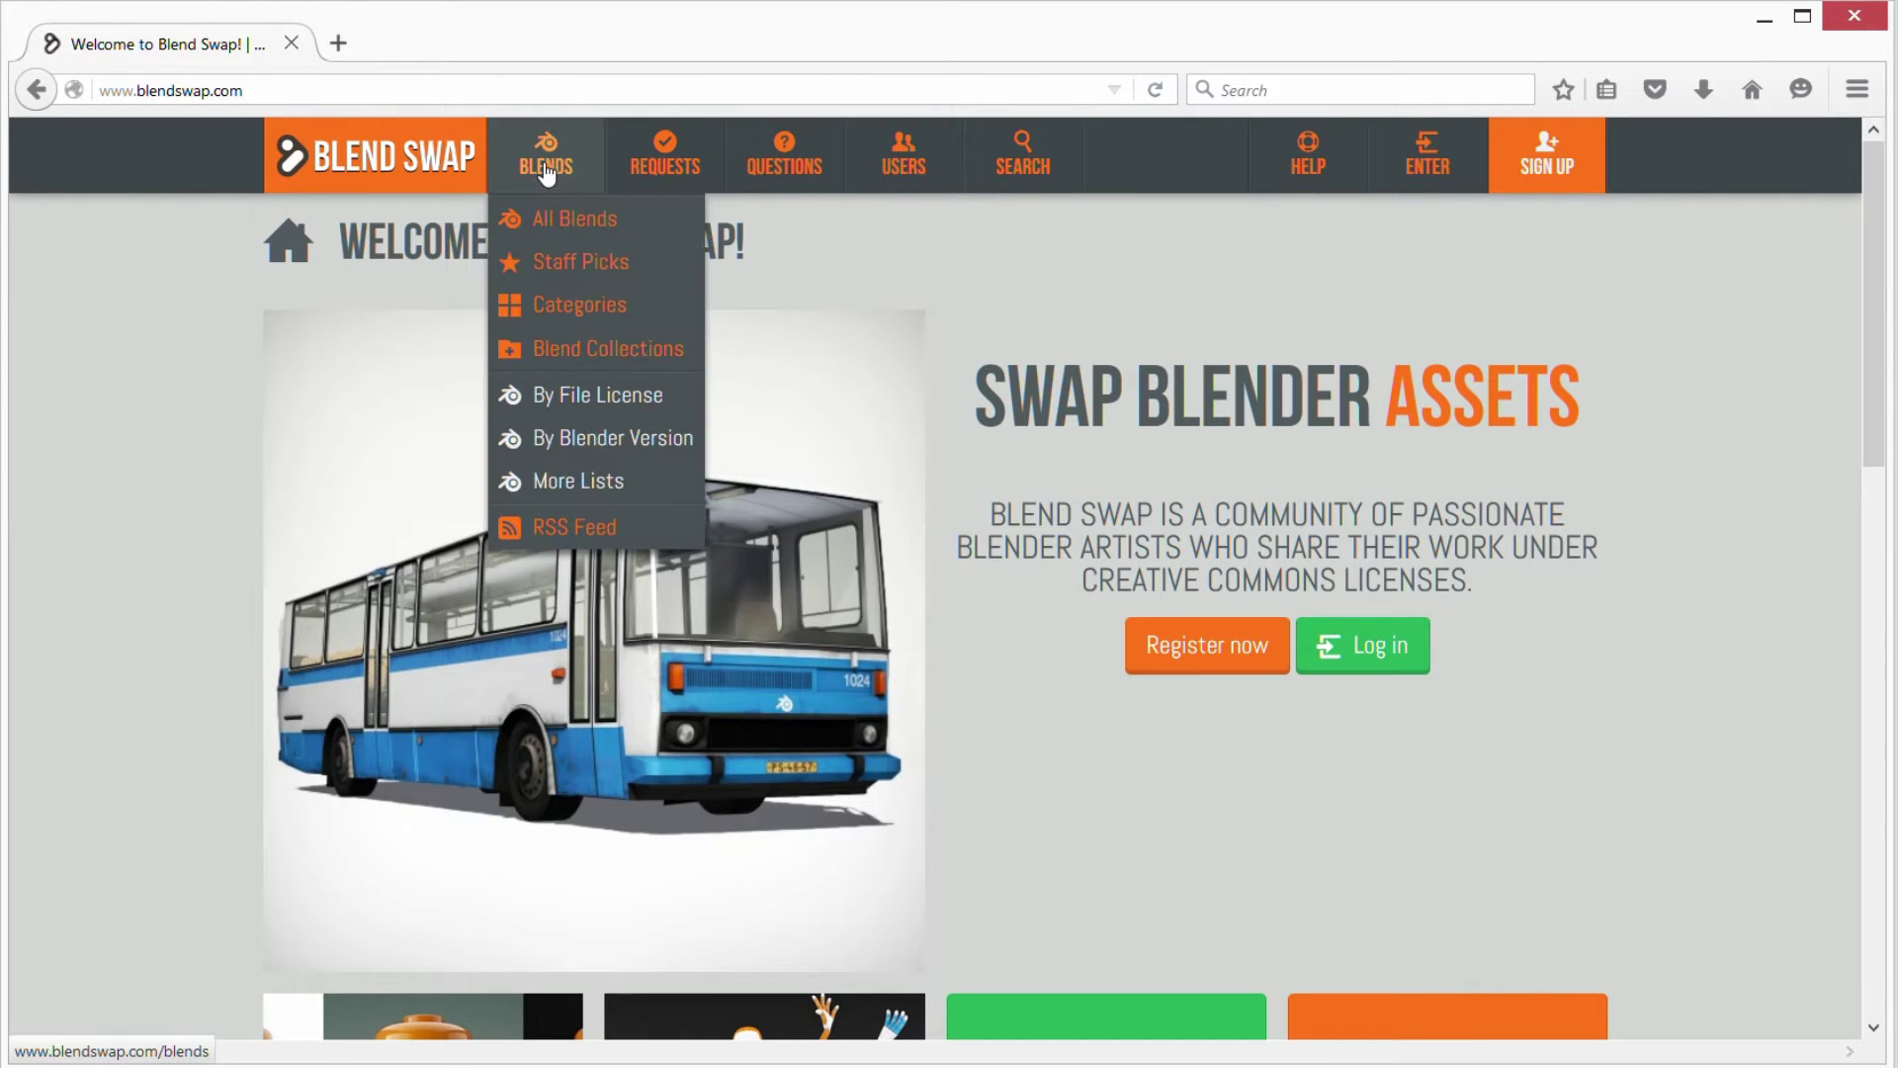
pyautogui.click(567, 306)
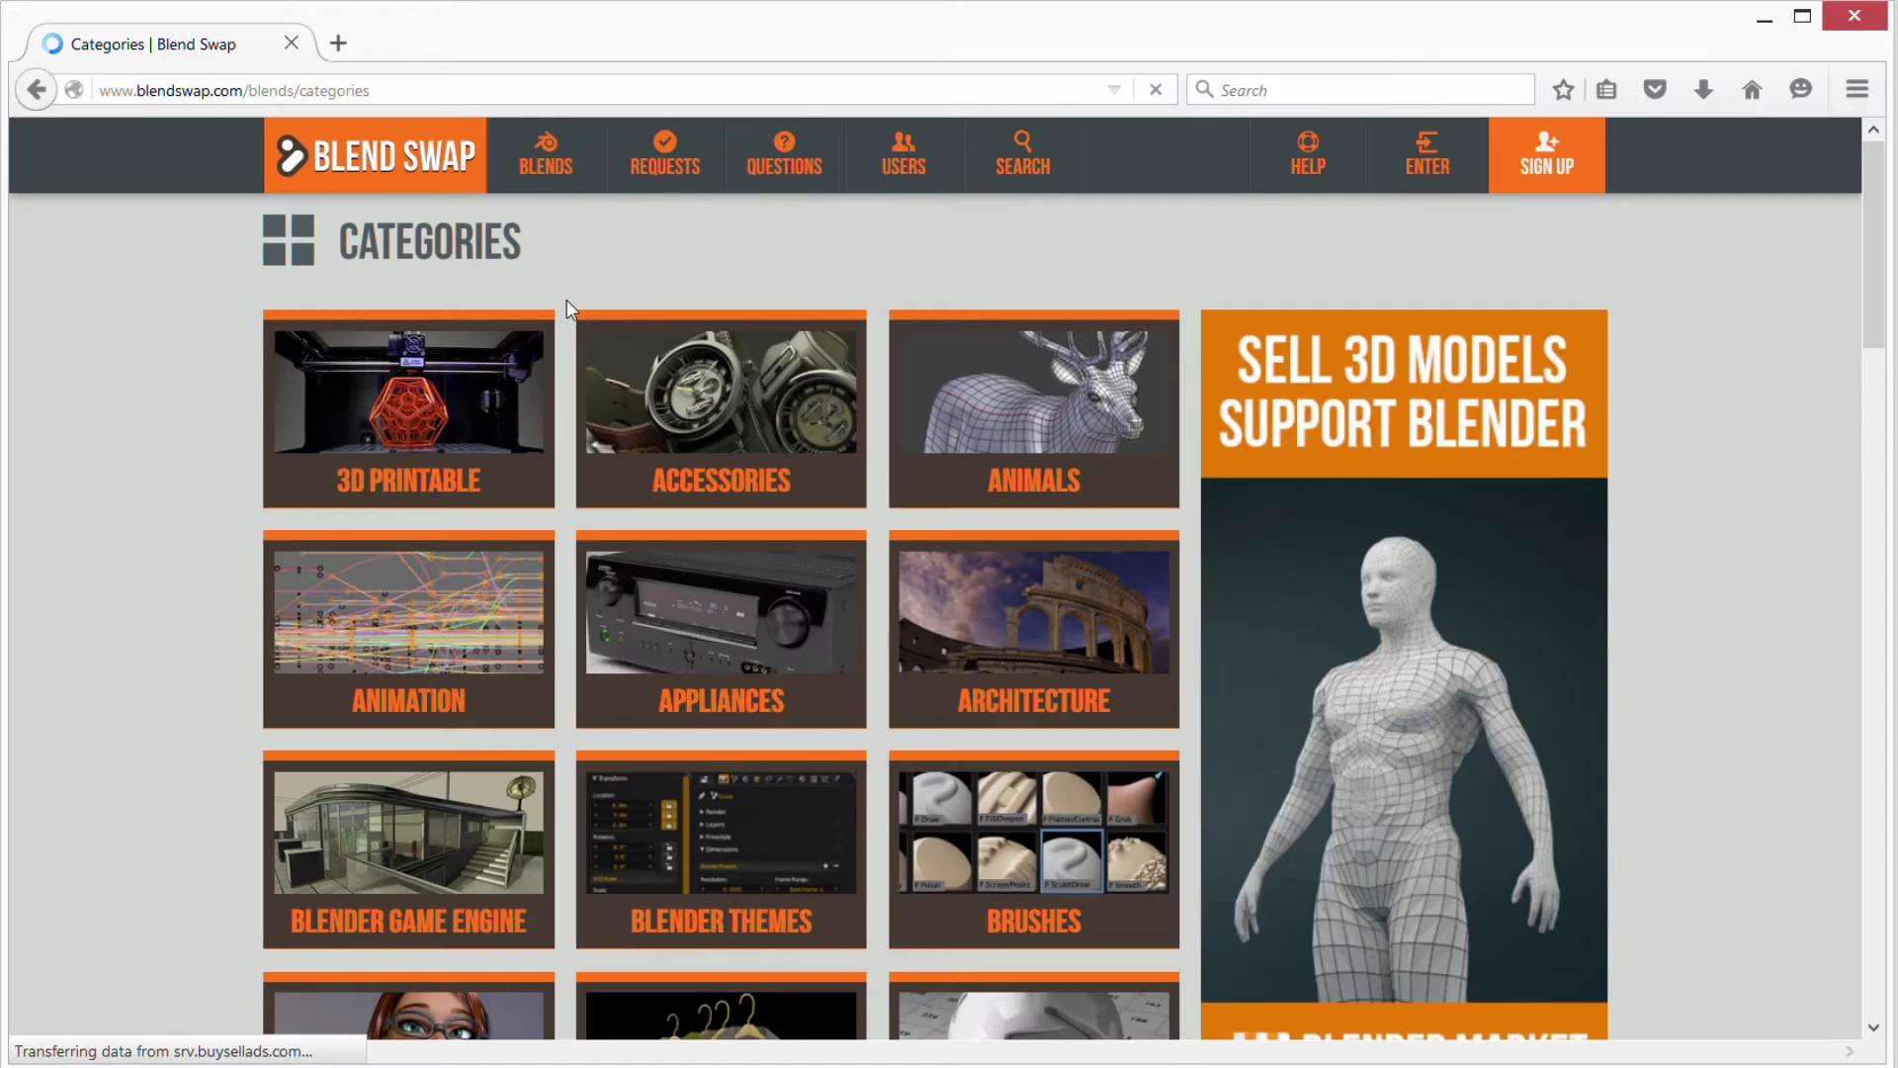
pyautogui.scroll(-3, 567, 309)
pyautogui.scroll(-3, 566, 309)
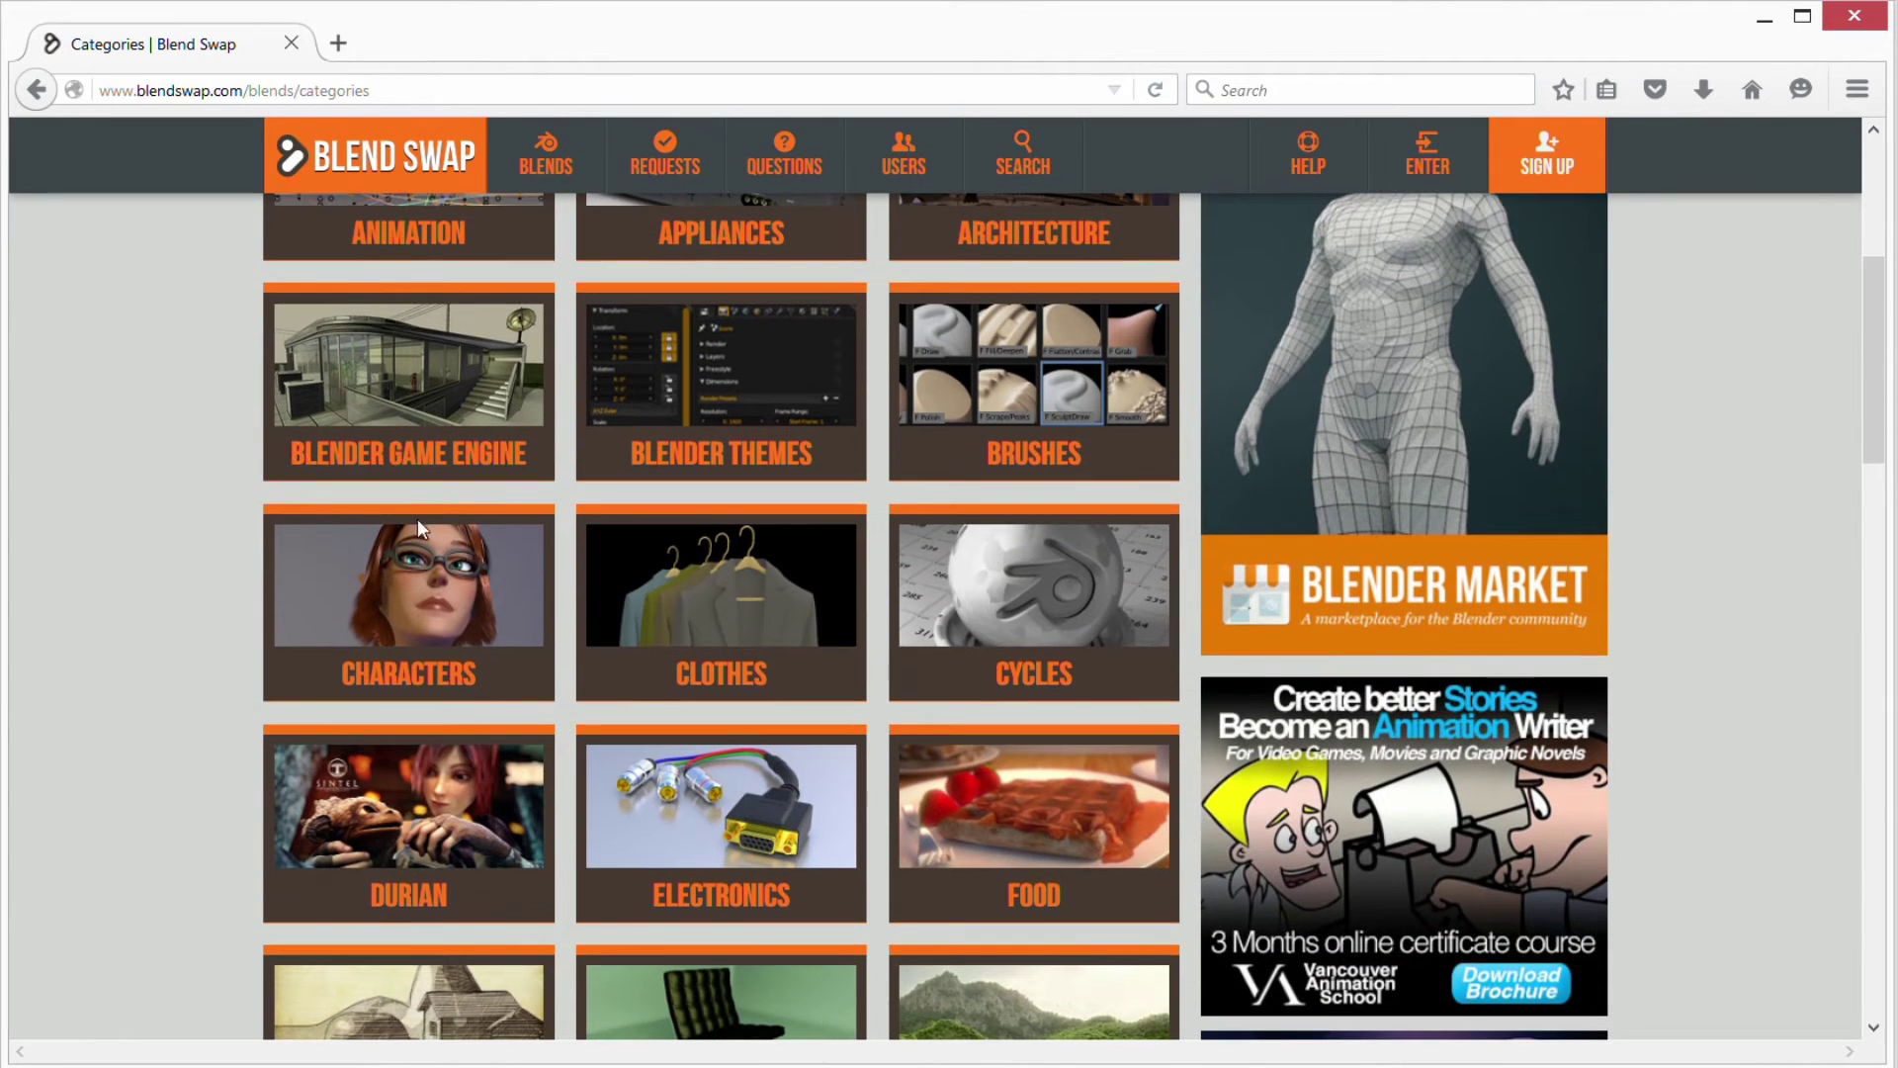
pyautogui.click(413, 594)
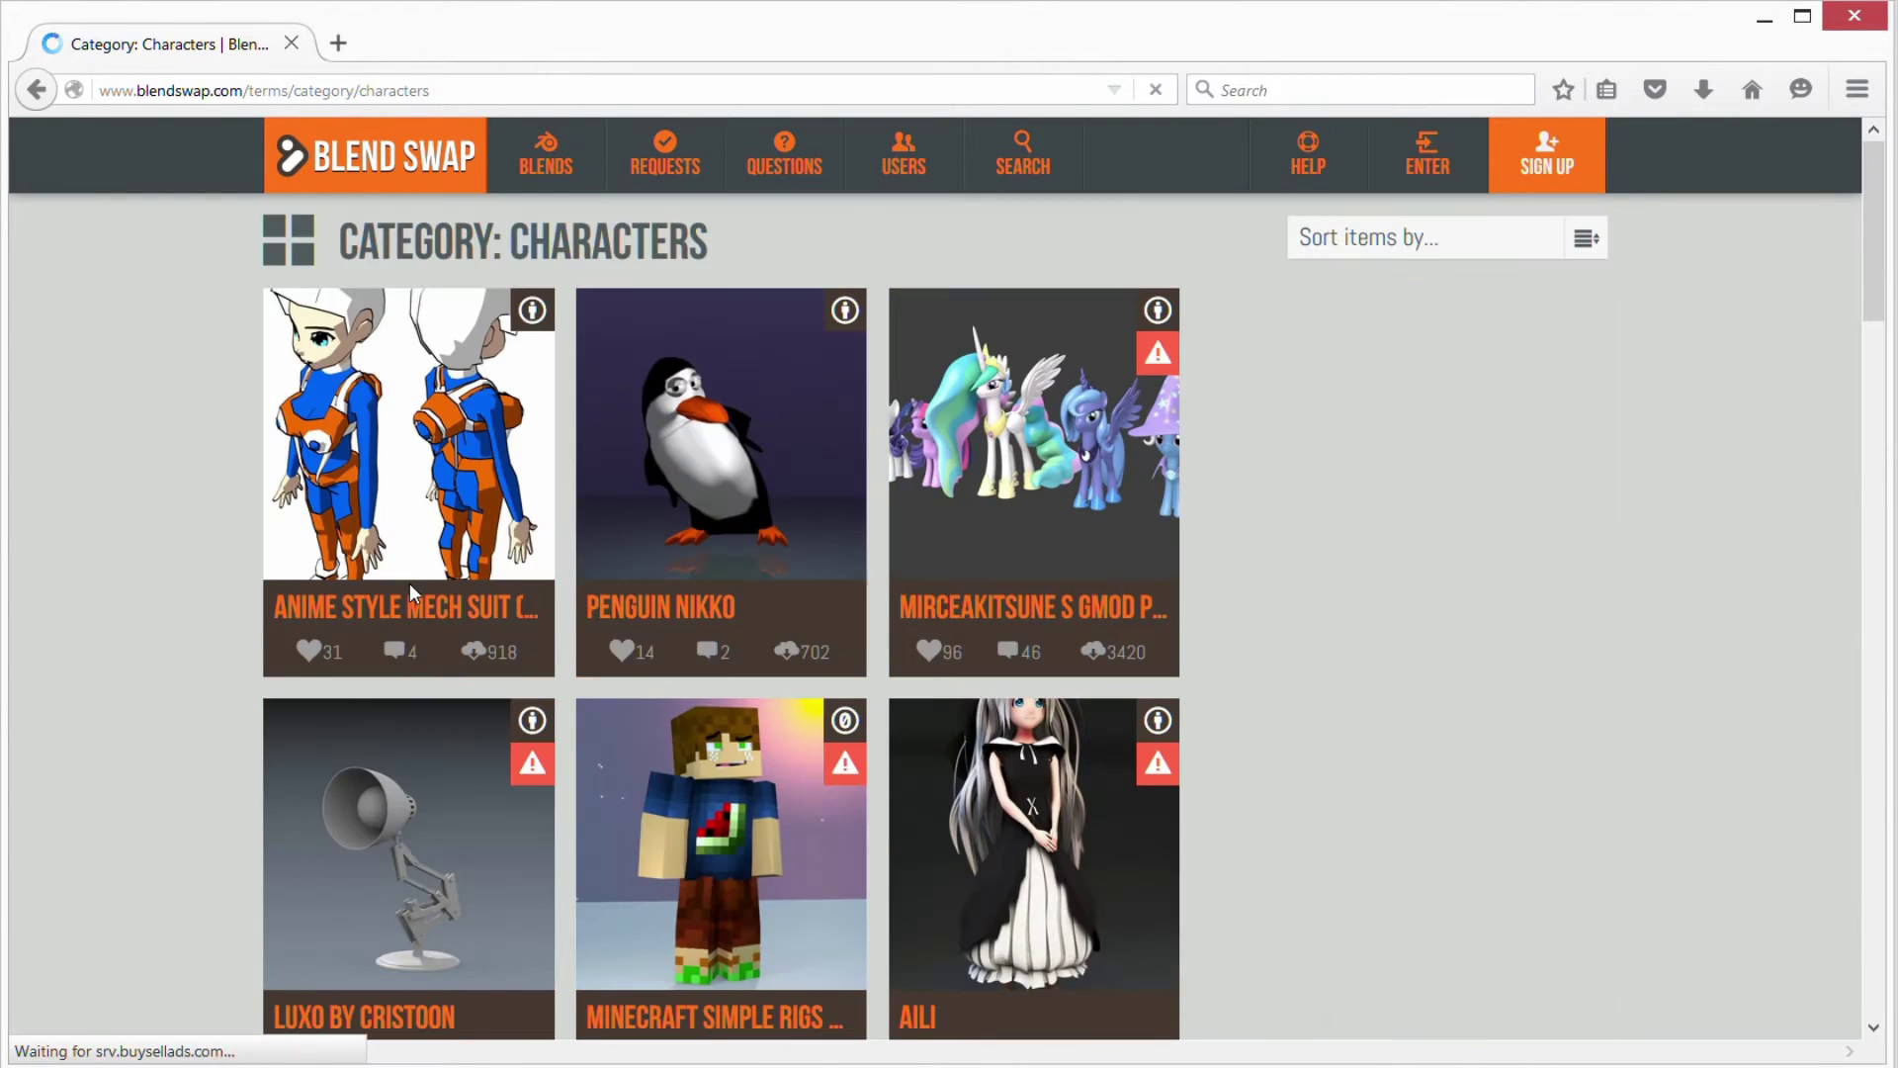
# Scroll the Characters listing and open the Larry the Crocodilosaurus Rex page
pyautogui.scroll(-2, 413, 593)
pyautogui.scroll(-6, 413, 594)
pyautogui.scroll(-1, 409, 585)
pyautogui.scroll(-5, 409, 586)
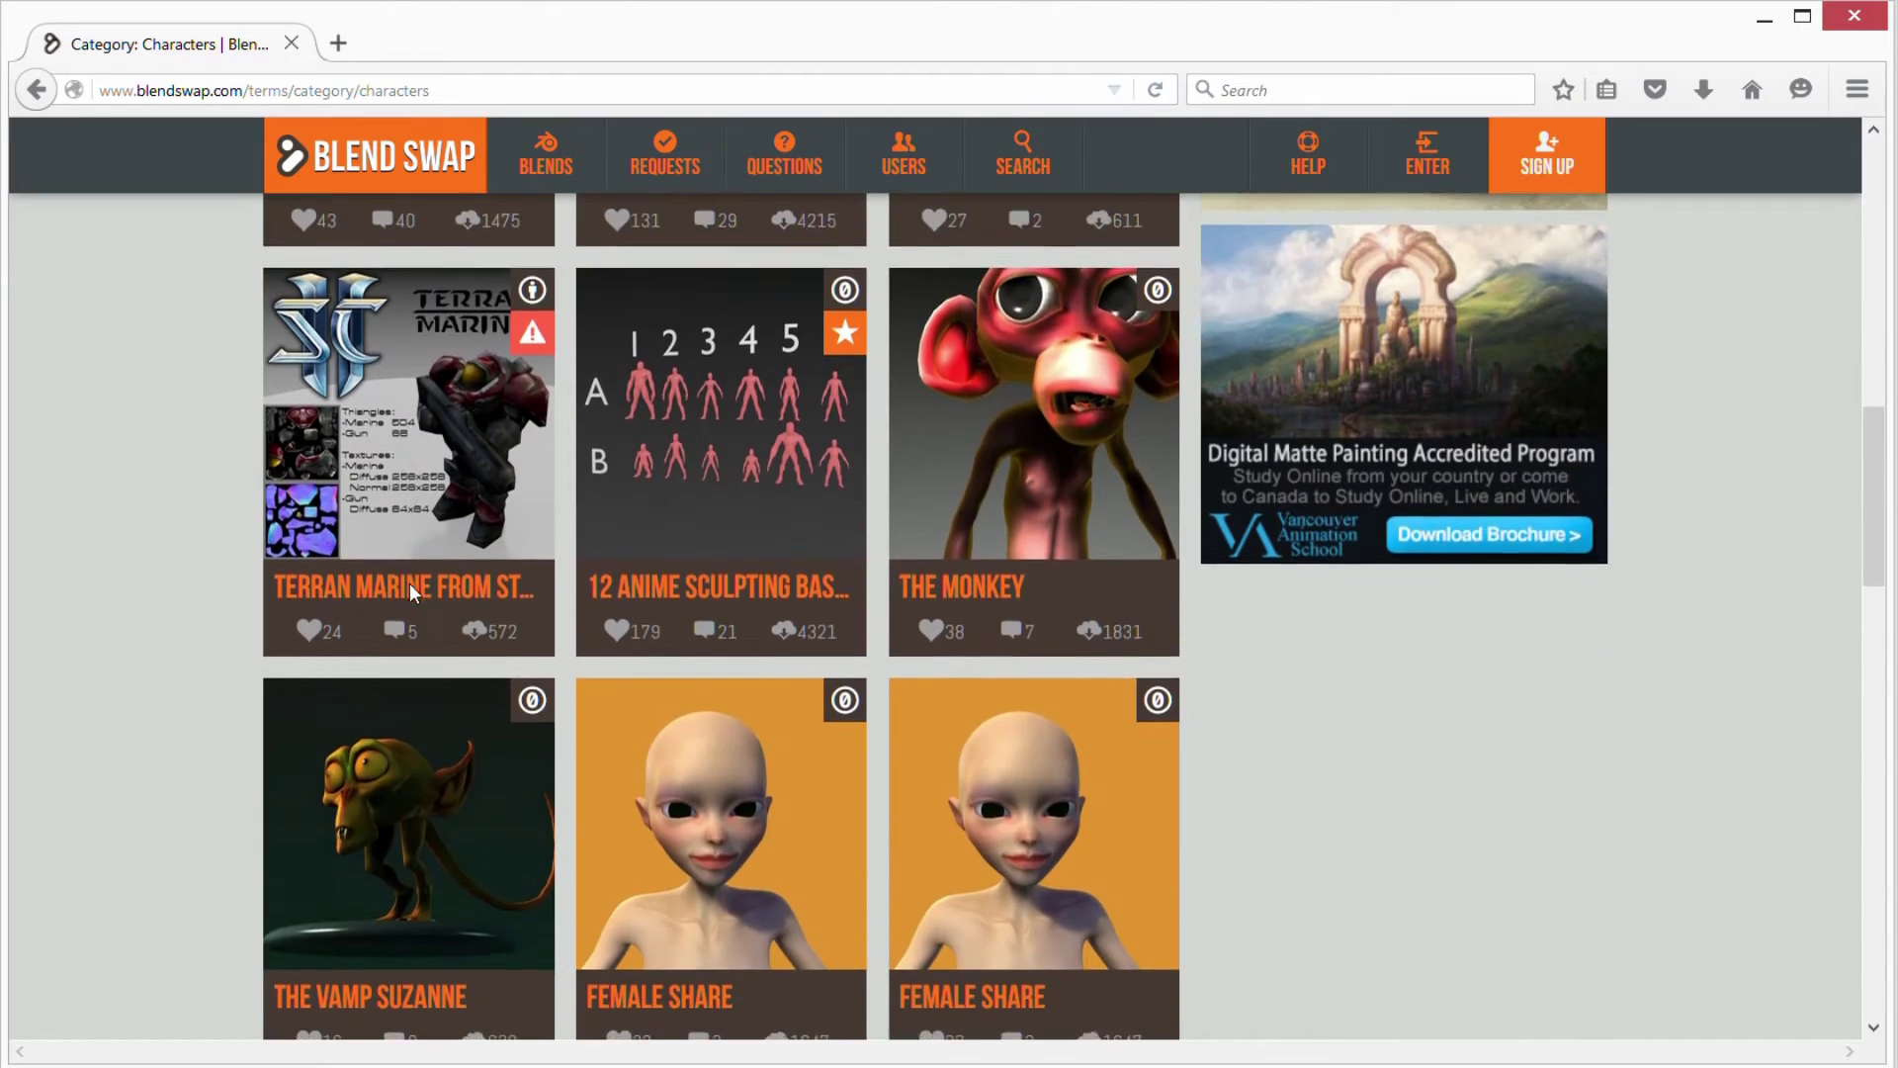
pyautogui.scroll(-6, 409, 586)
pyautogui.scroll(-3, 410, 585)
pyautogui.scroll(3, 409, 593)
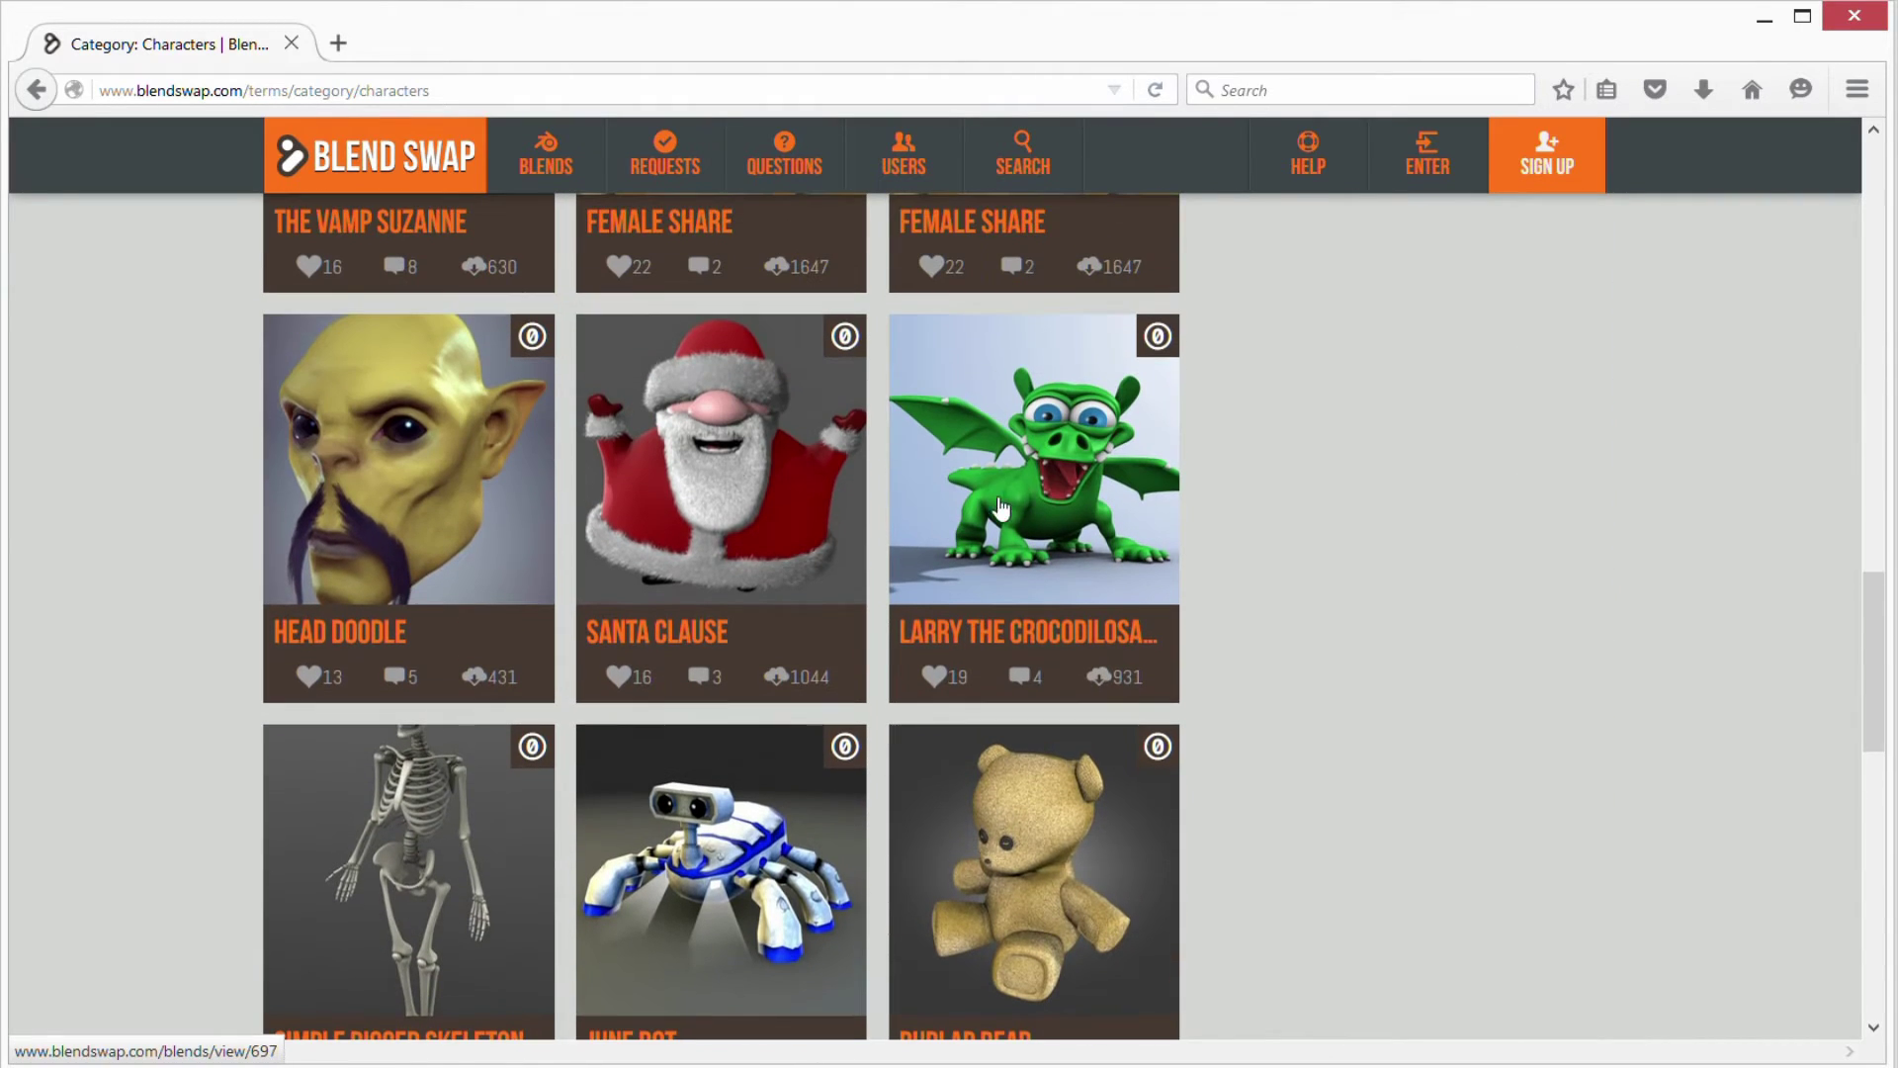
pyautogui.click(1048, 435)
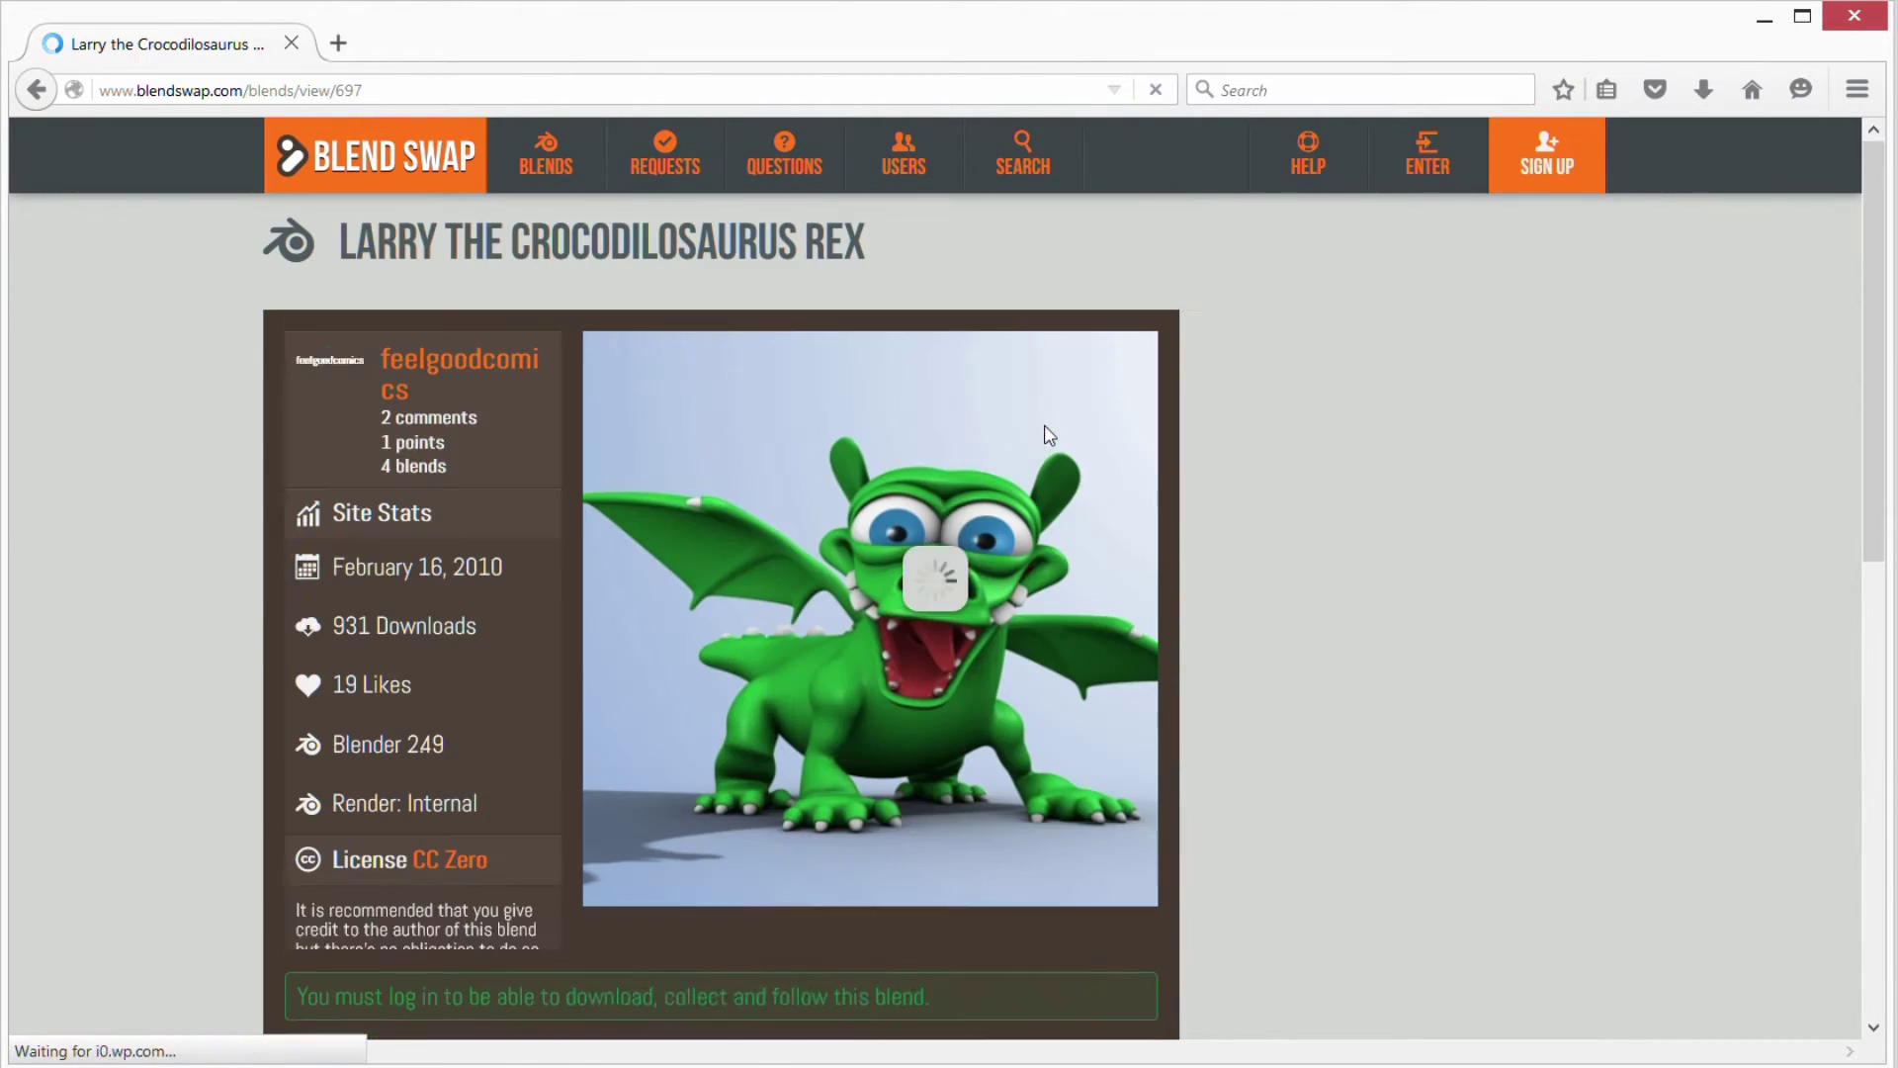
pyautogui.moveTo(351, 238); pyautogui.dragTo(669, 269)
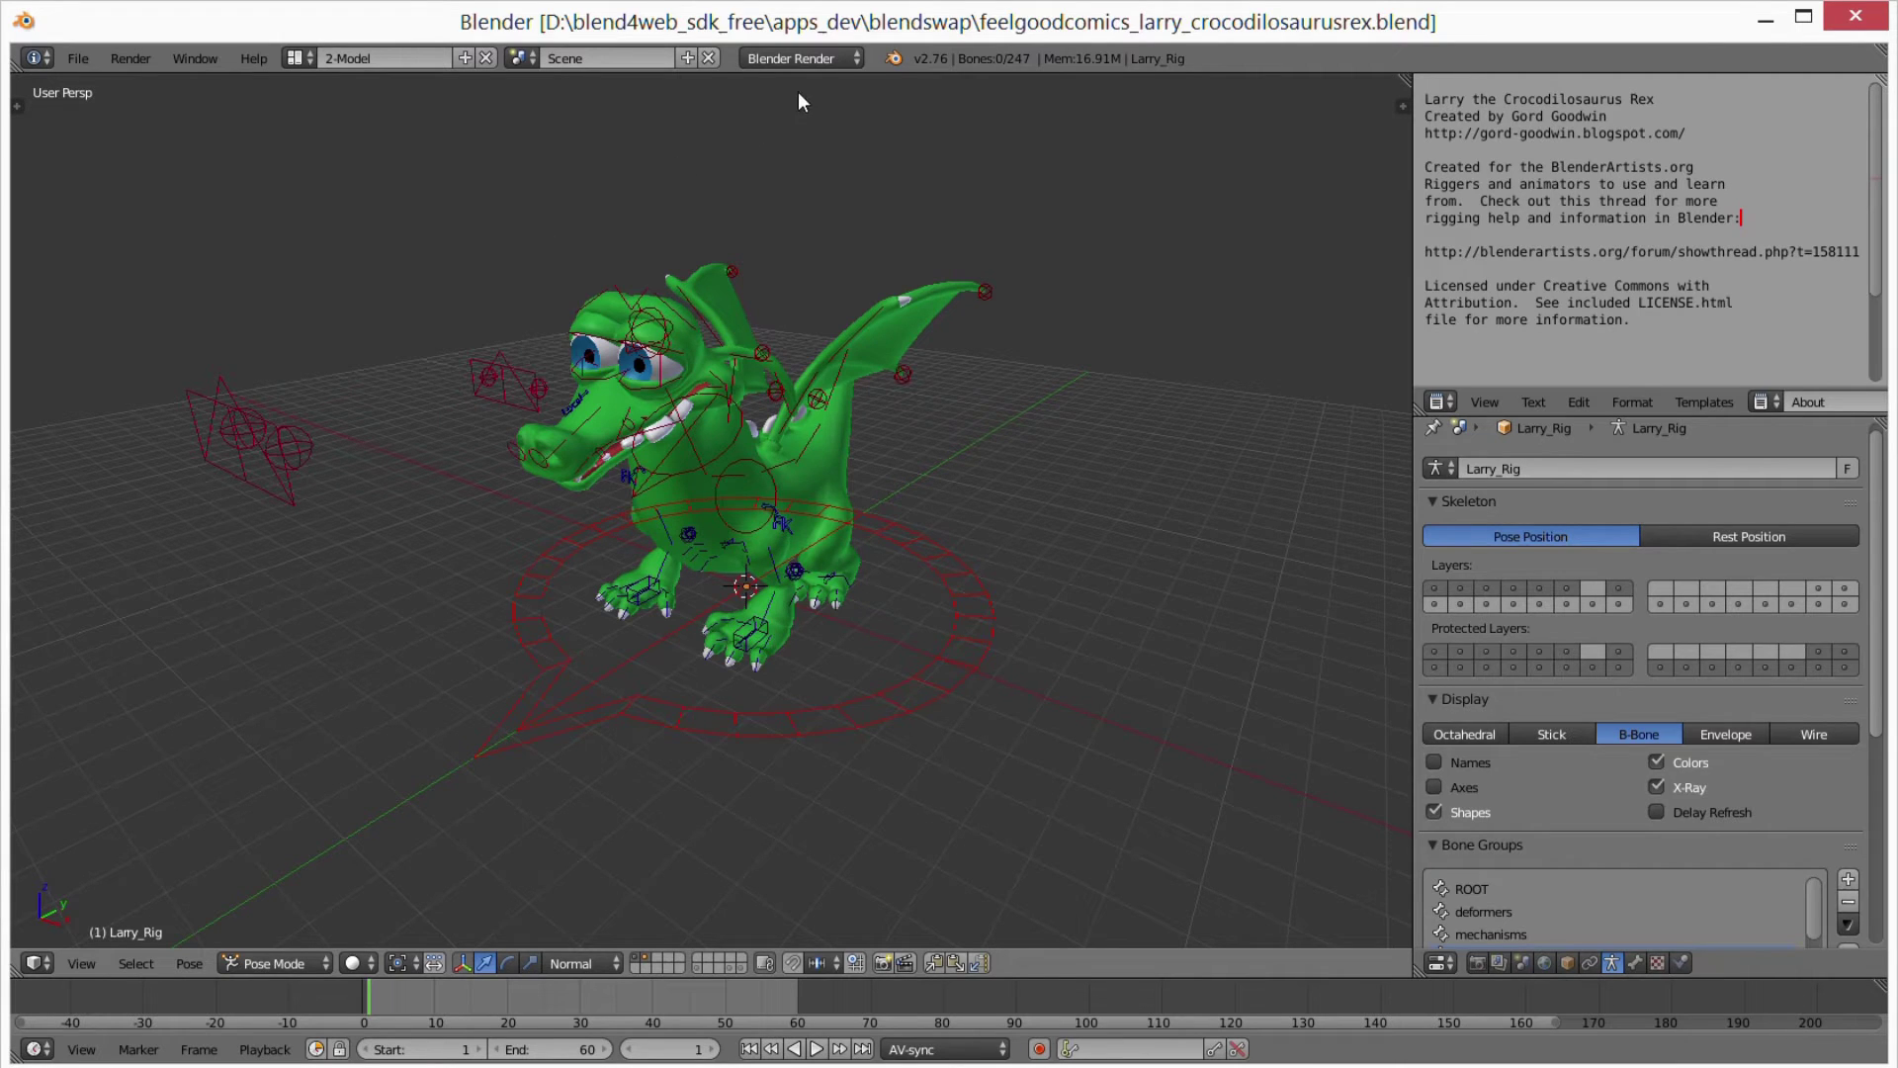
# Switch Larry's render engine to Blend4Web and run Fast Preview from the Render settings
pyautogui.click(798, 57)
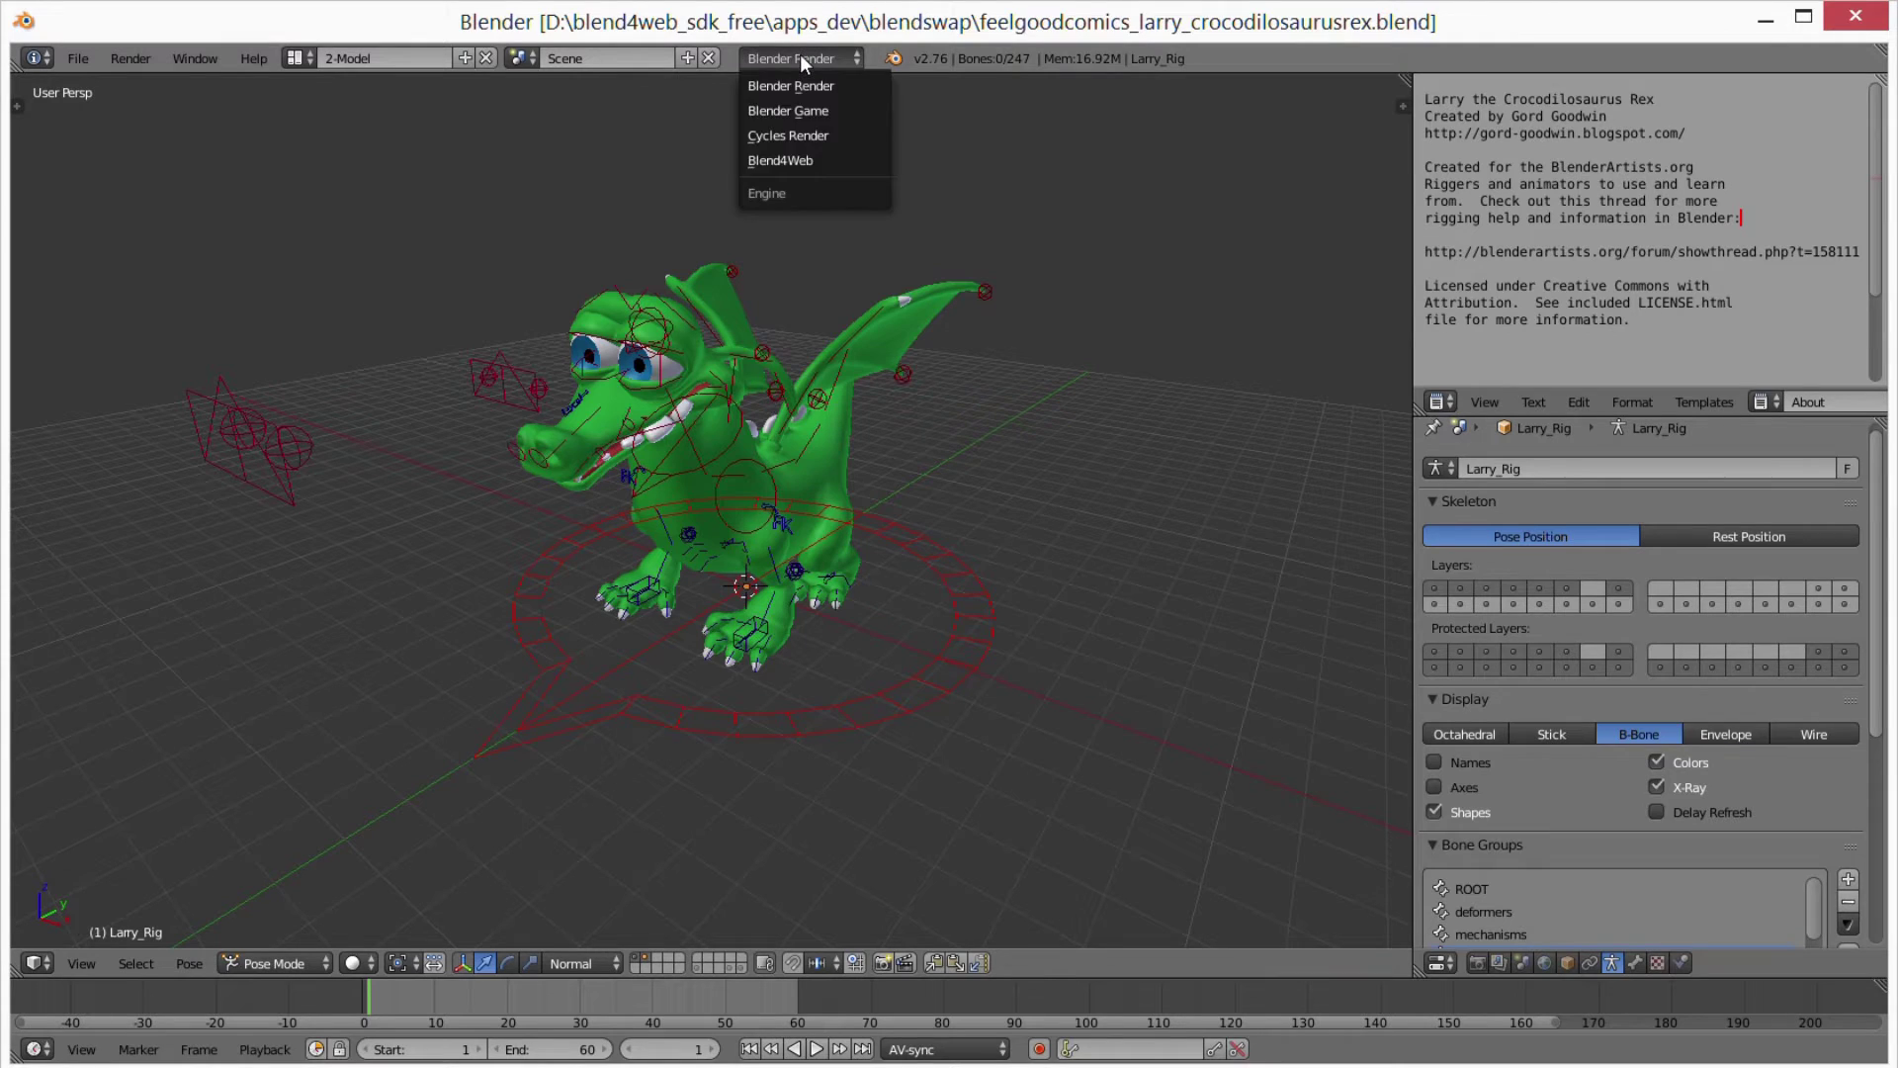
pyautogui.click(806, 166)
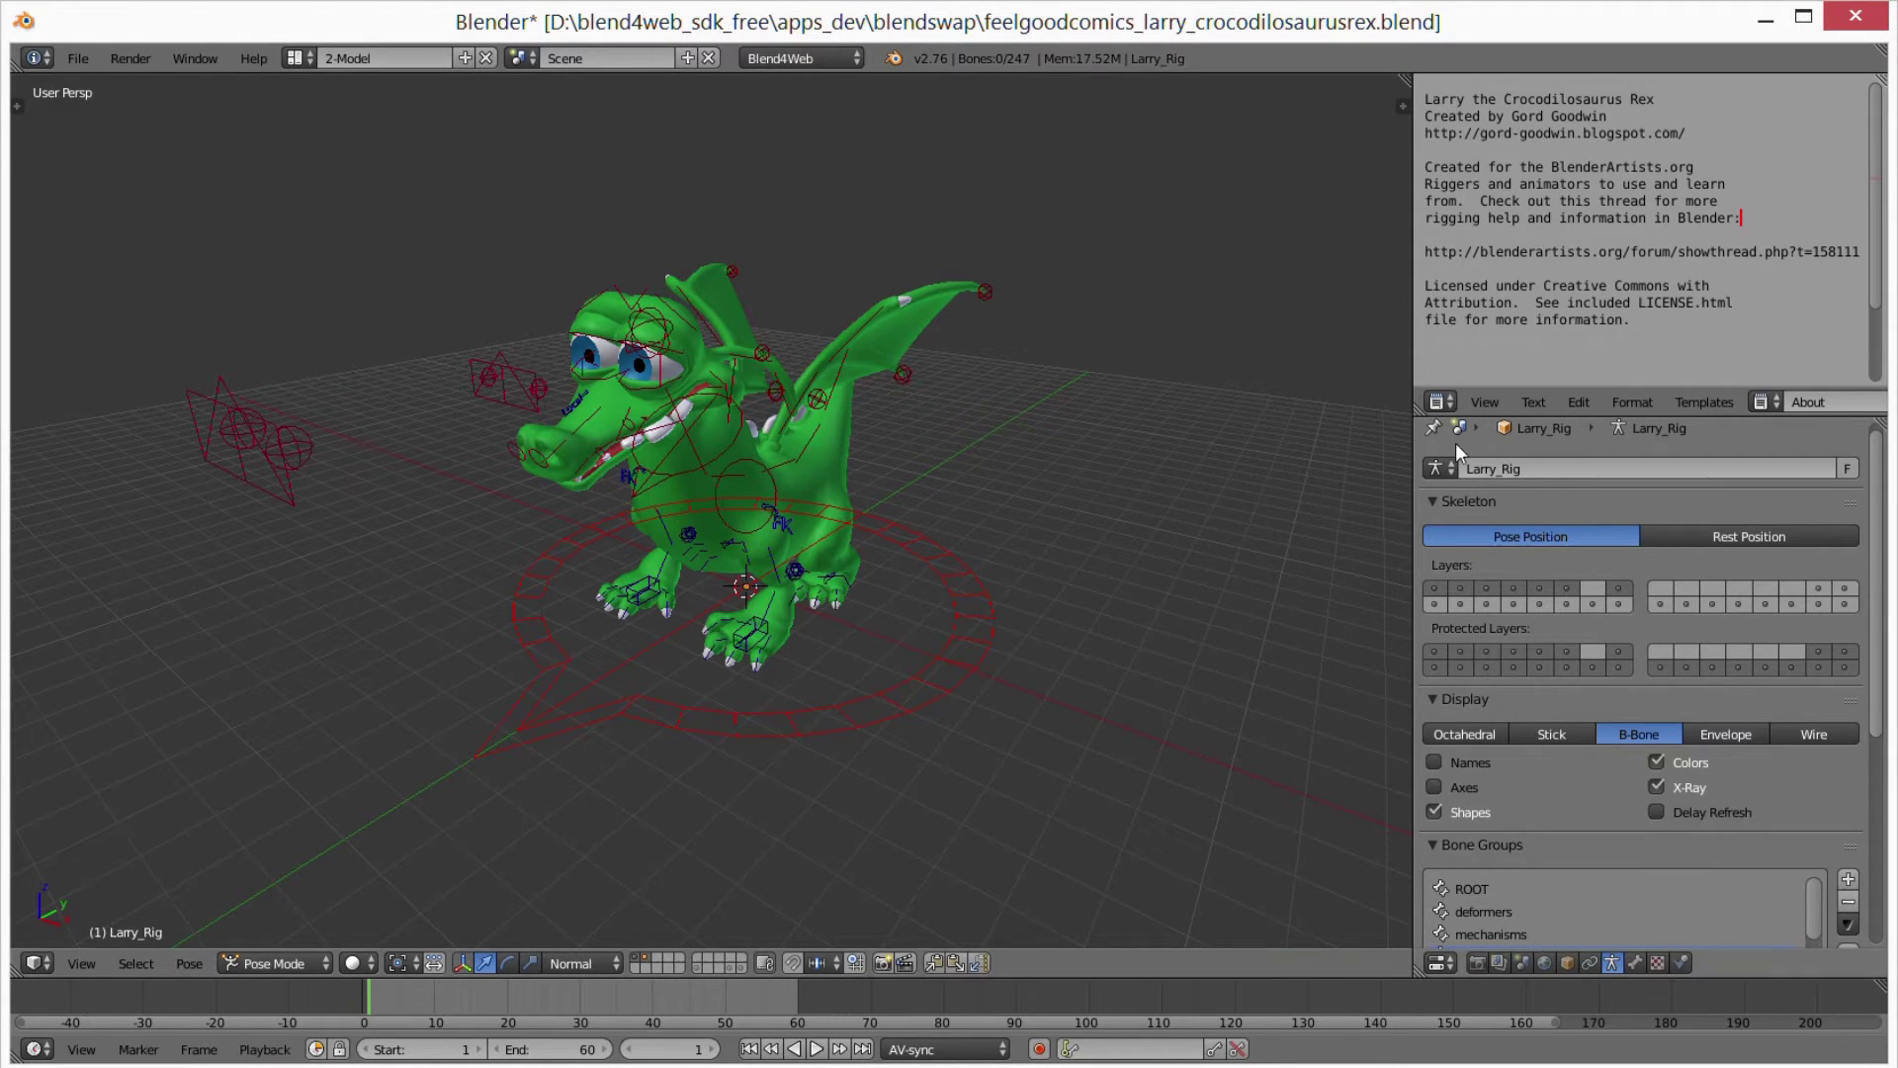
pyautogui.click(1479, 964)
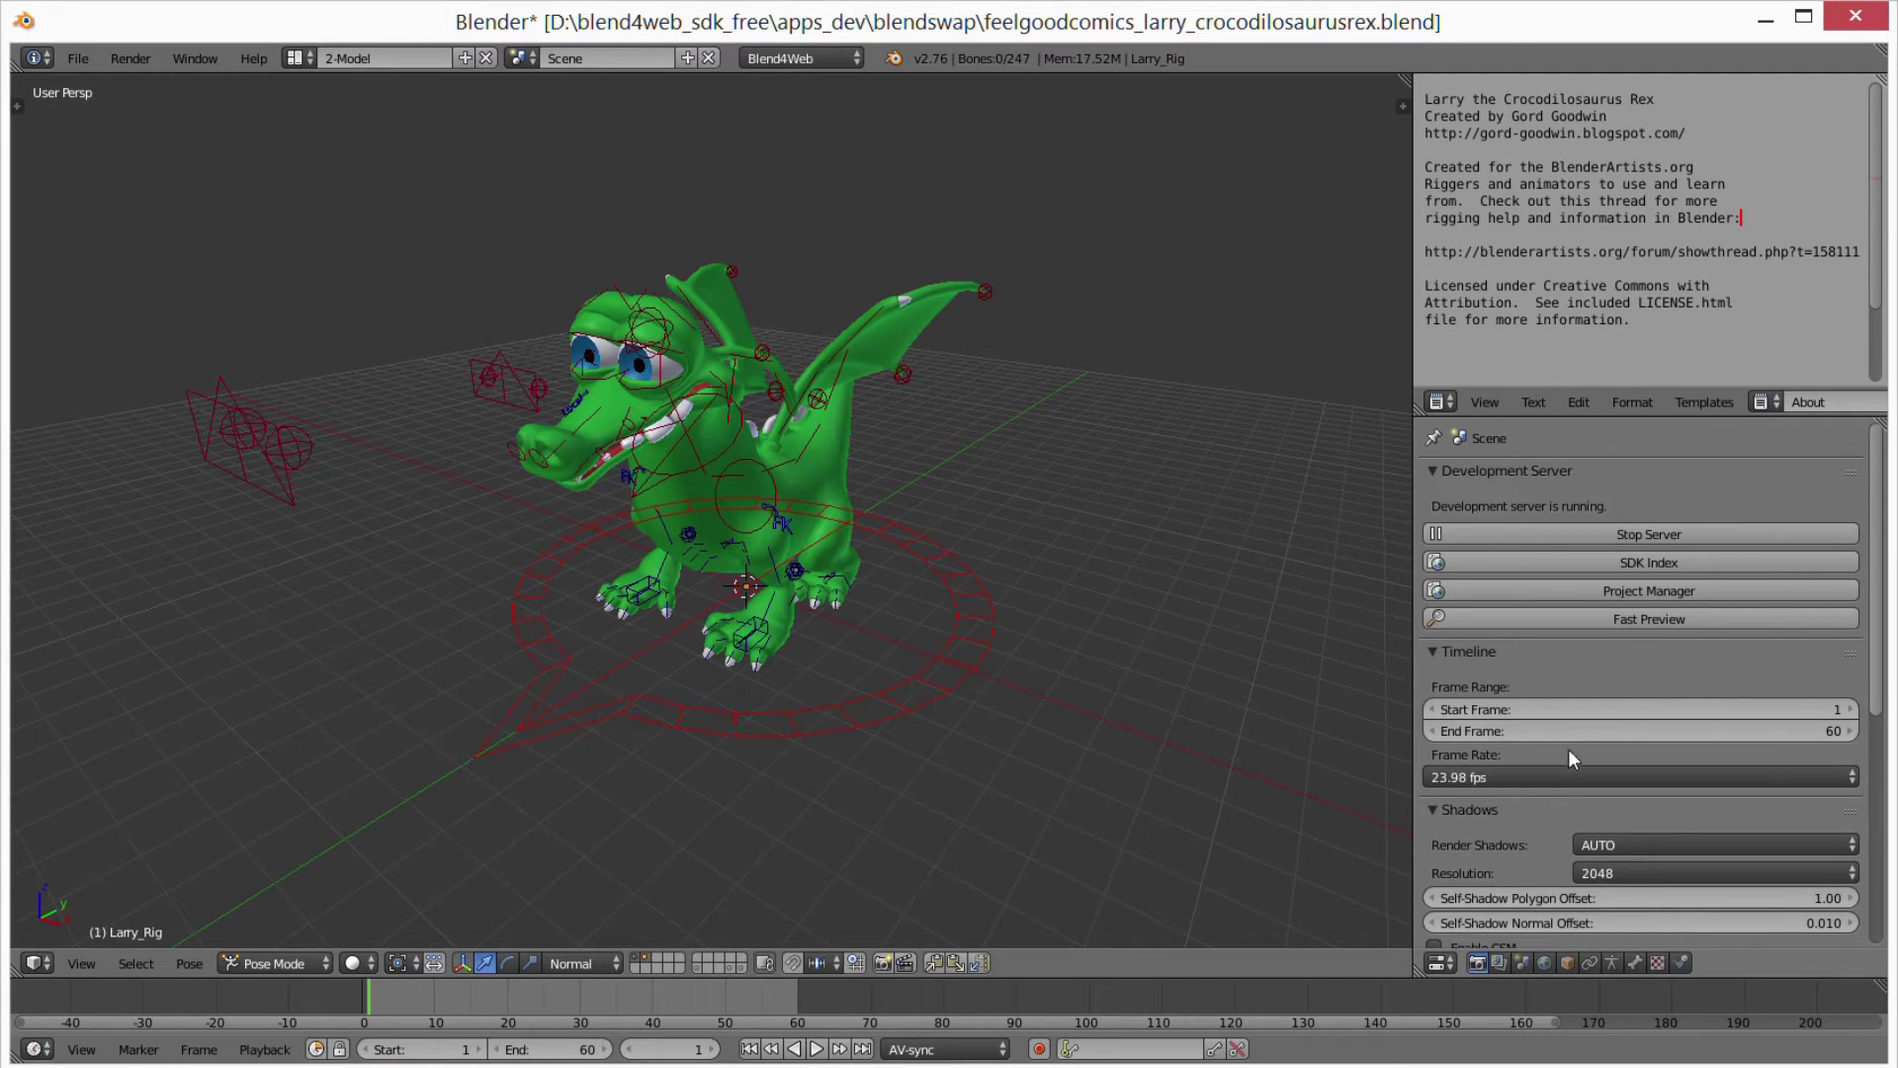
pyautogui.click(1629, 620)
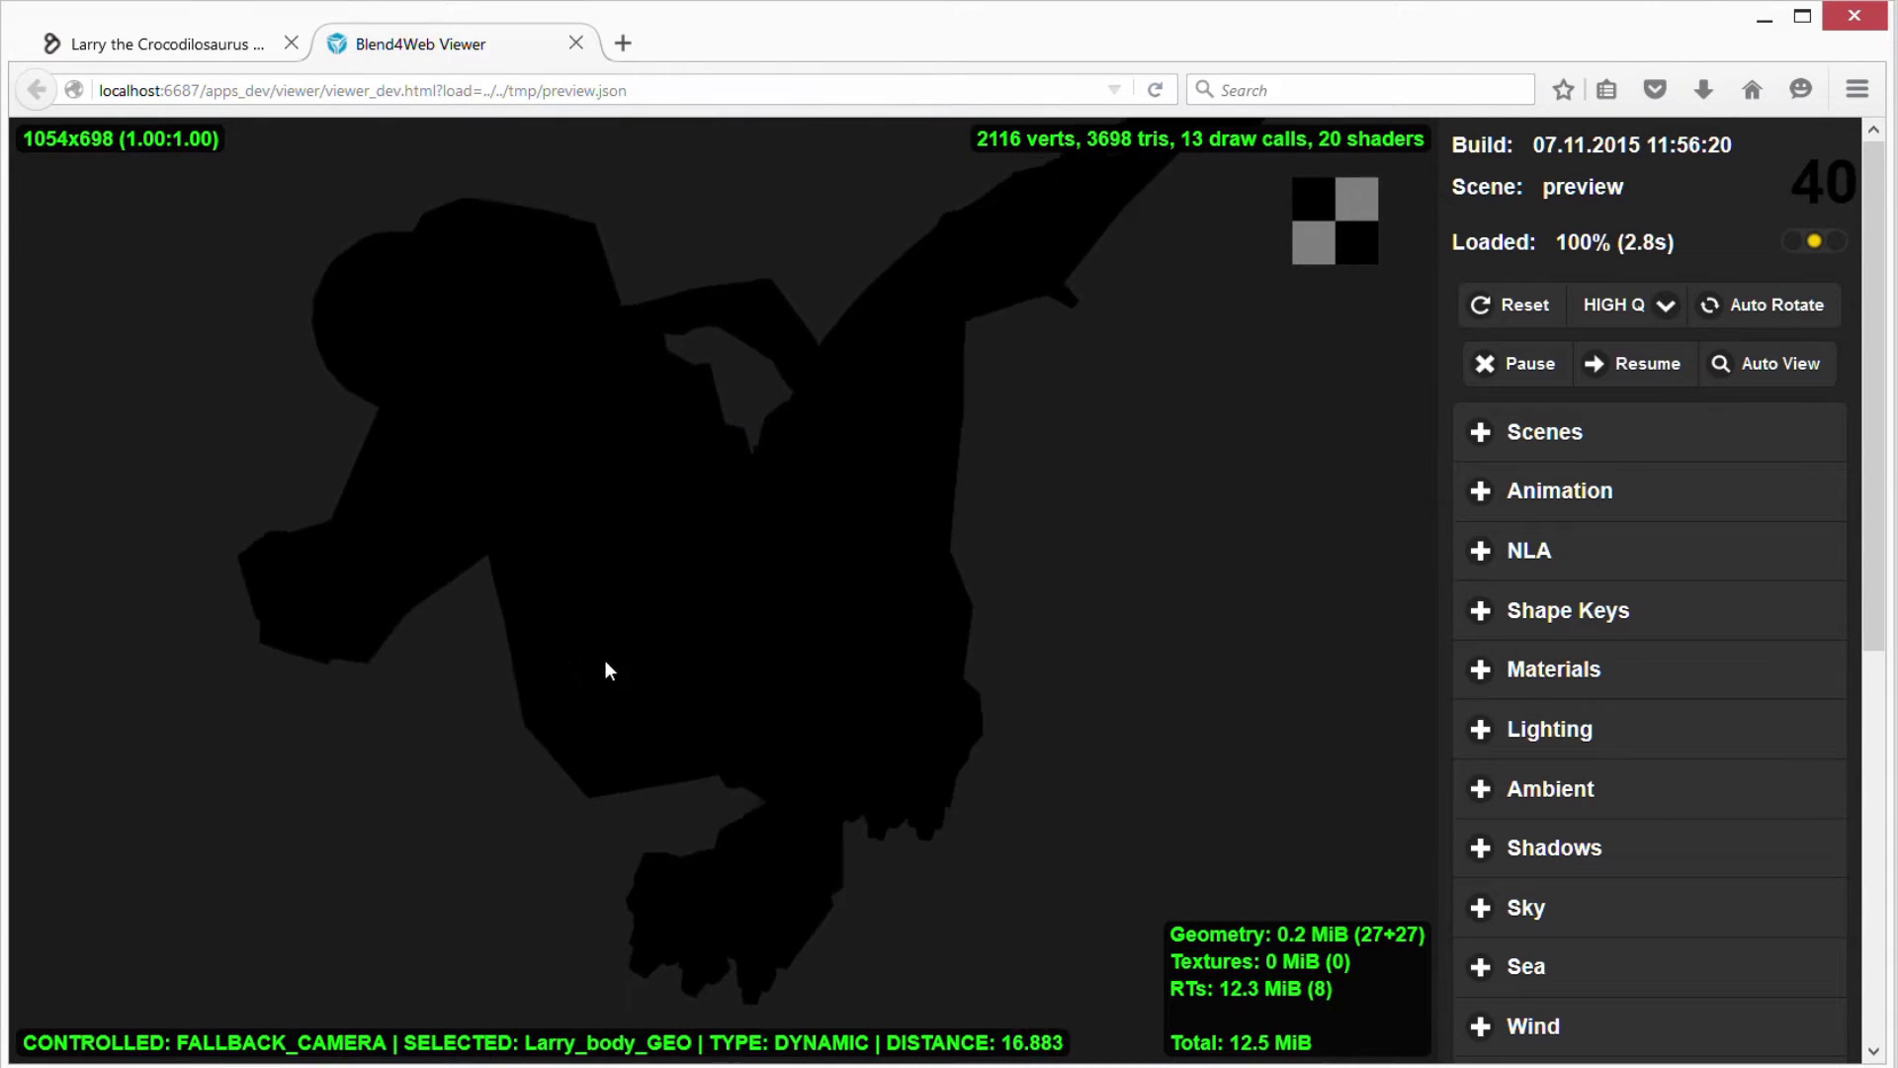
# Orbit the black dragon preview and find the missing active camera warning in the Web Console
pyautogui.moveTo(537, 645)
pyautogui.mouseDown()
pyautogui.moveTo(1161, 614)
pyautogui.moveTo(553, 603)
pyautogui.mouseUp()
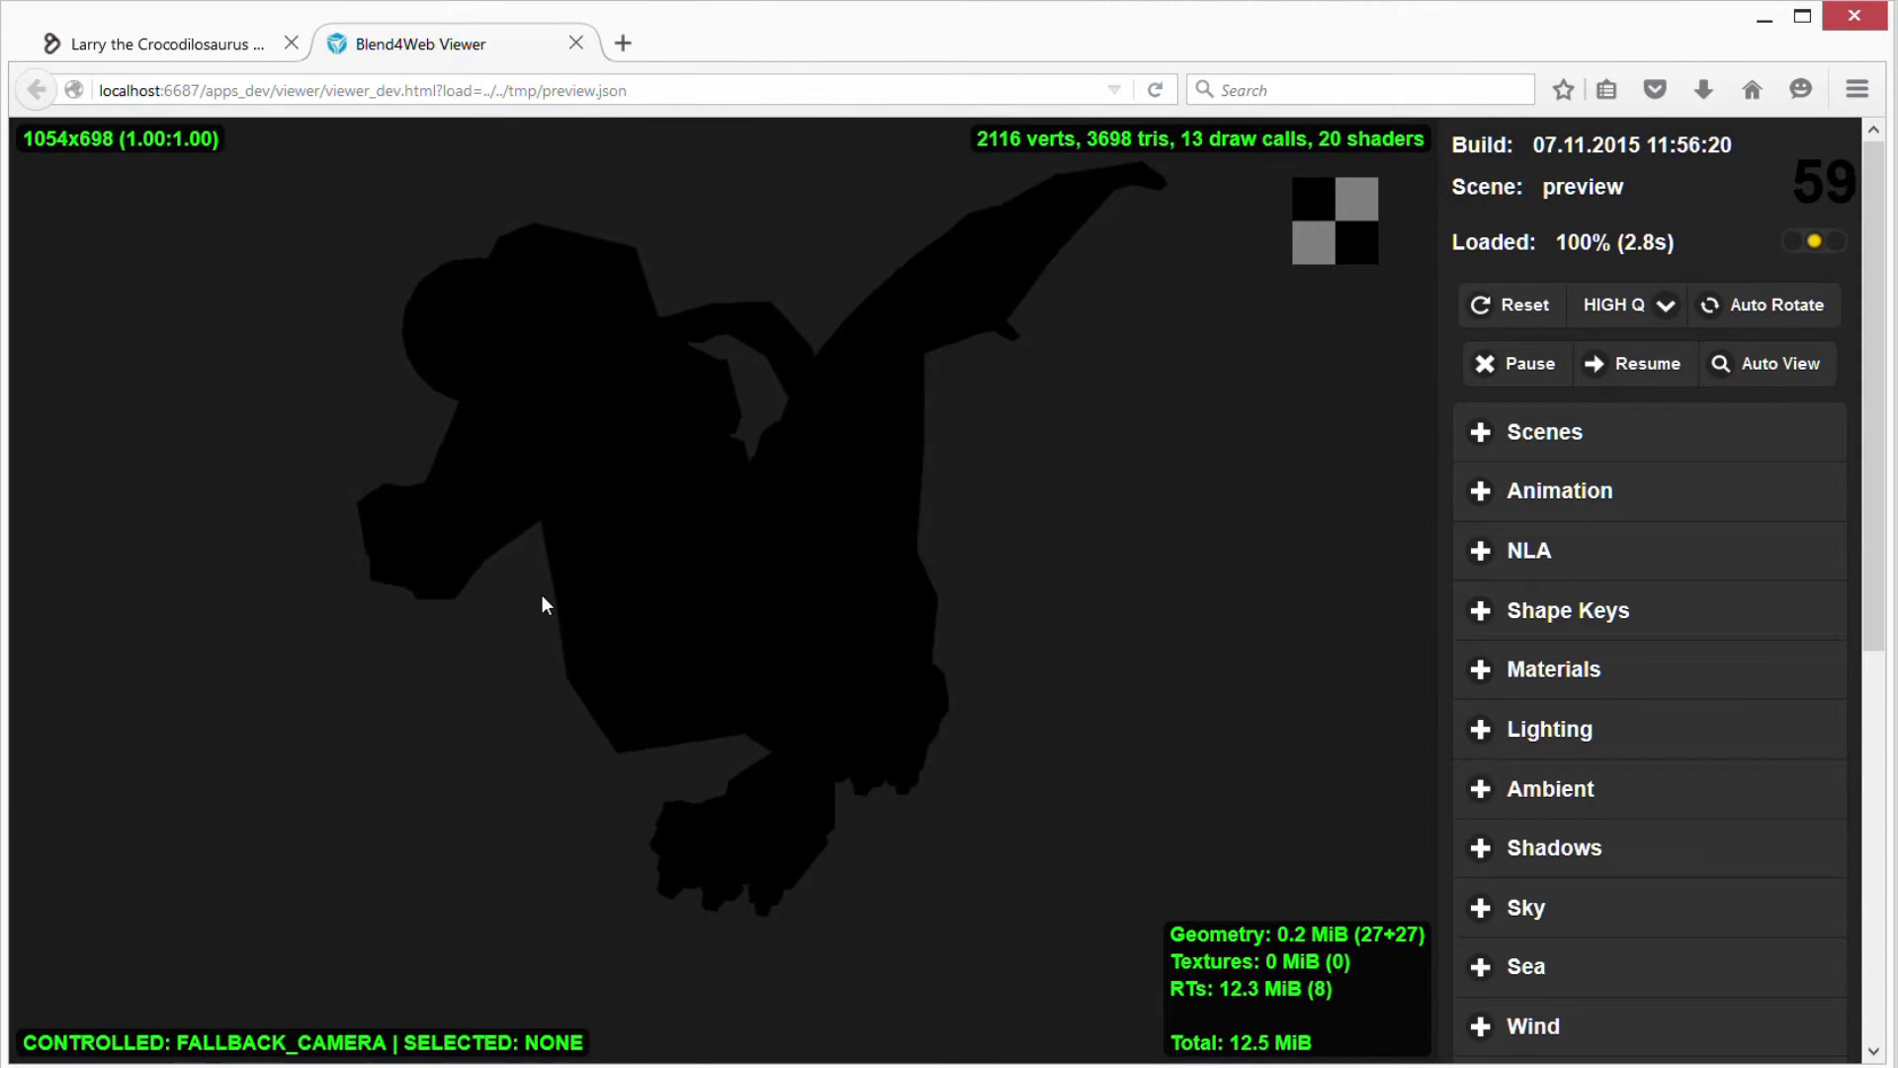
pyautogui.click(1857, 89)
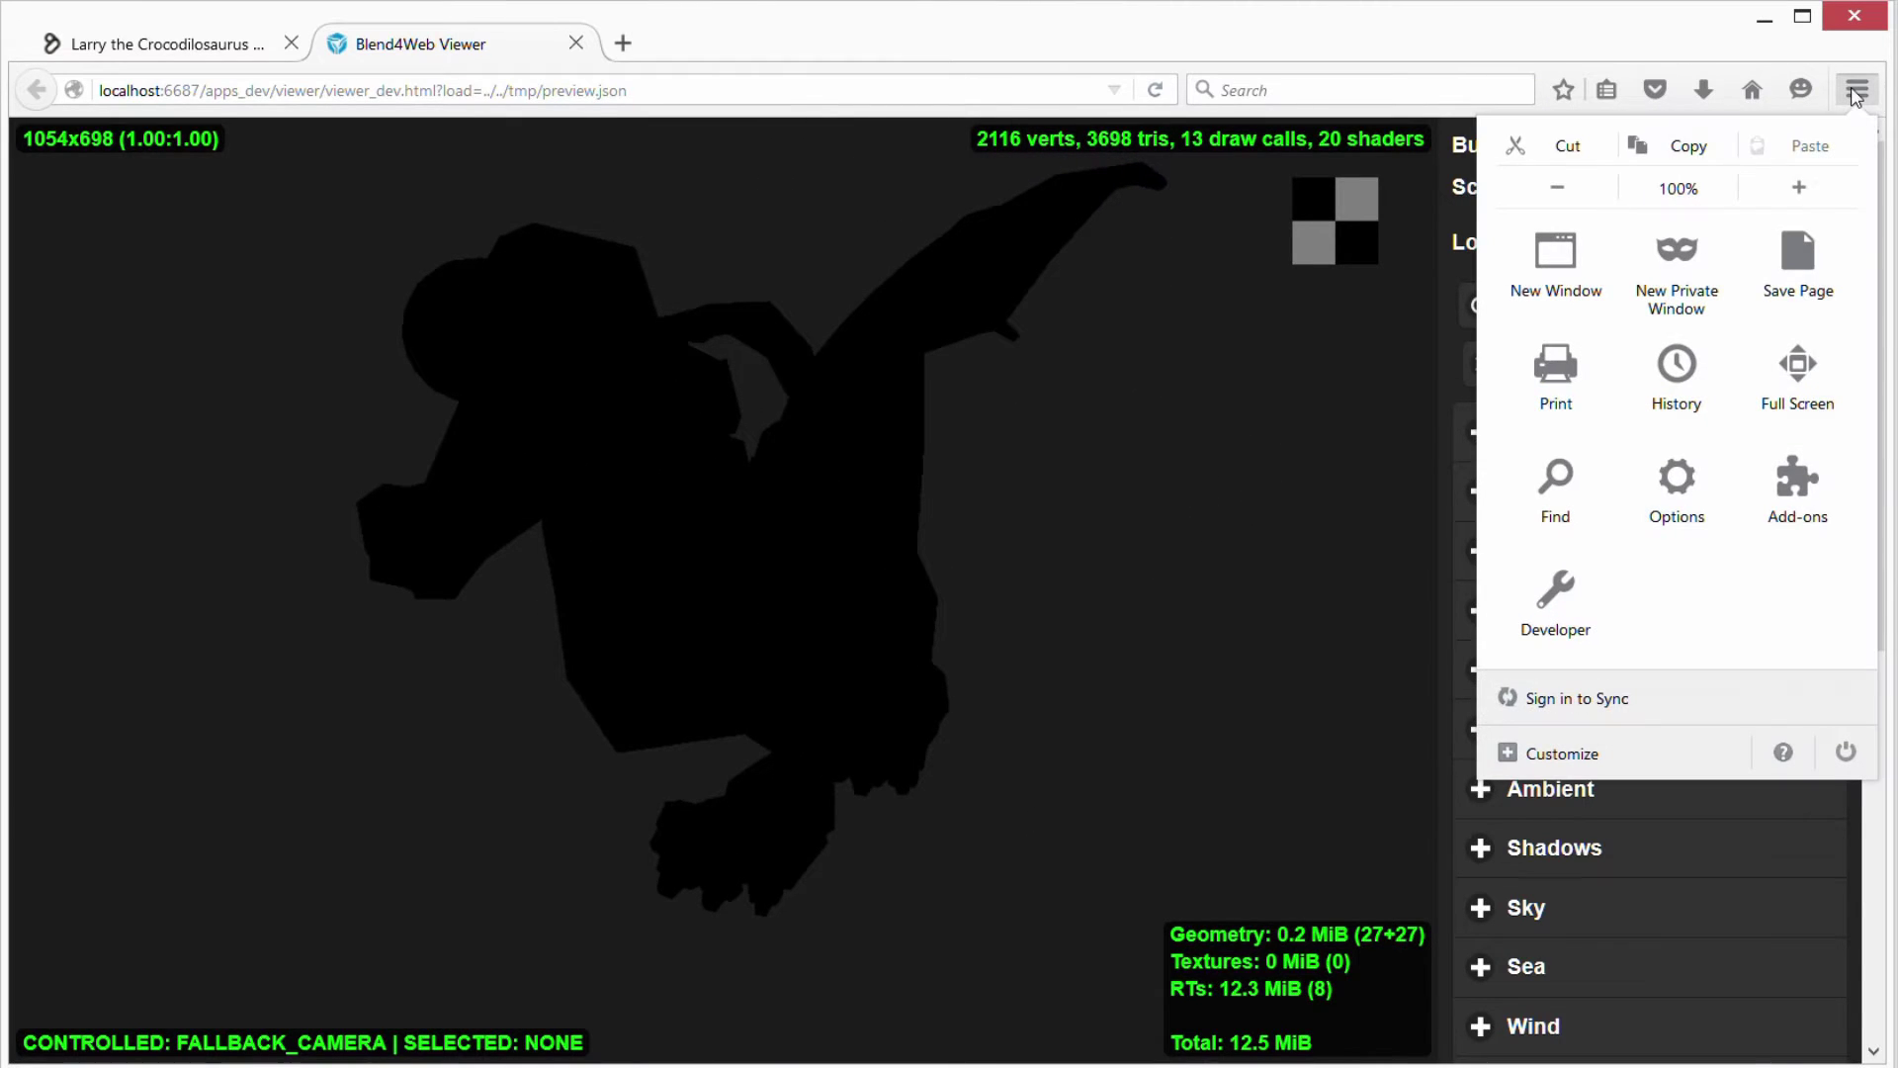
pyautogui.click(1556, 599)
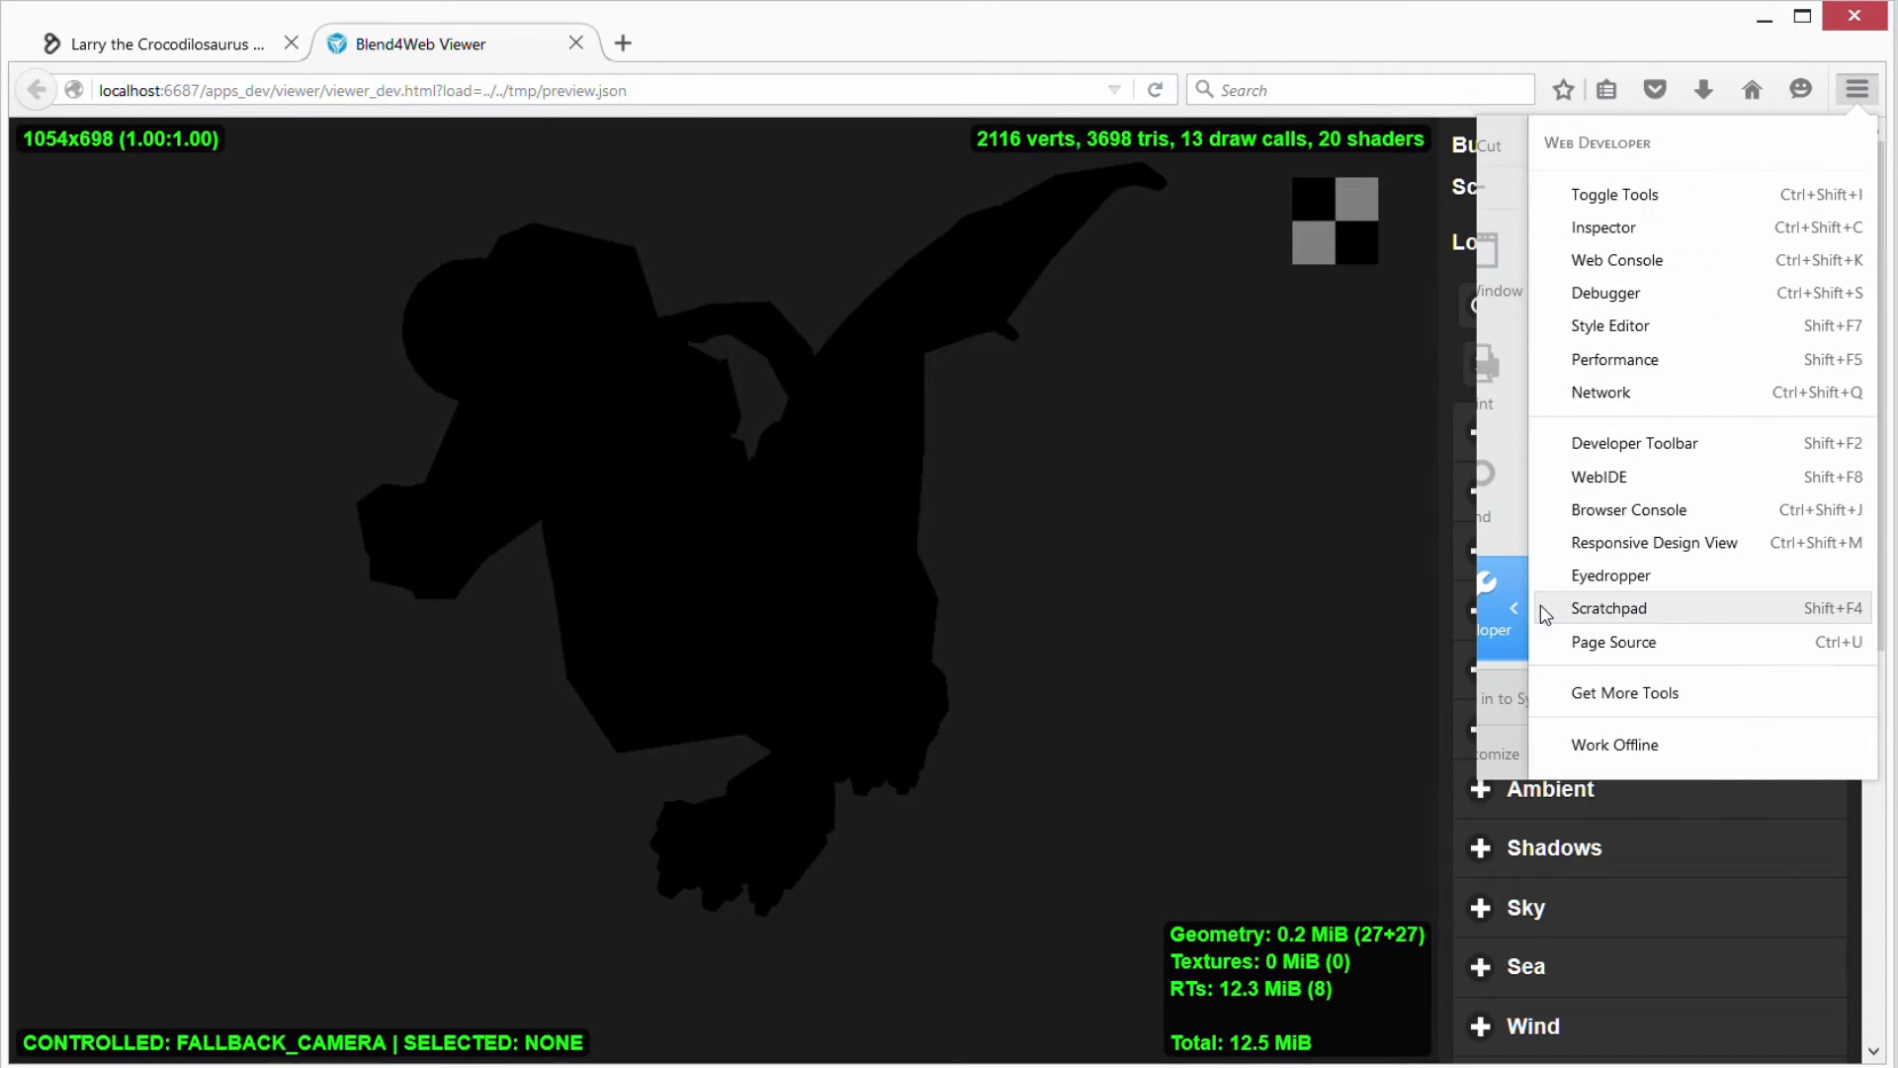
pyautogui.click(1623, 260)
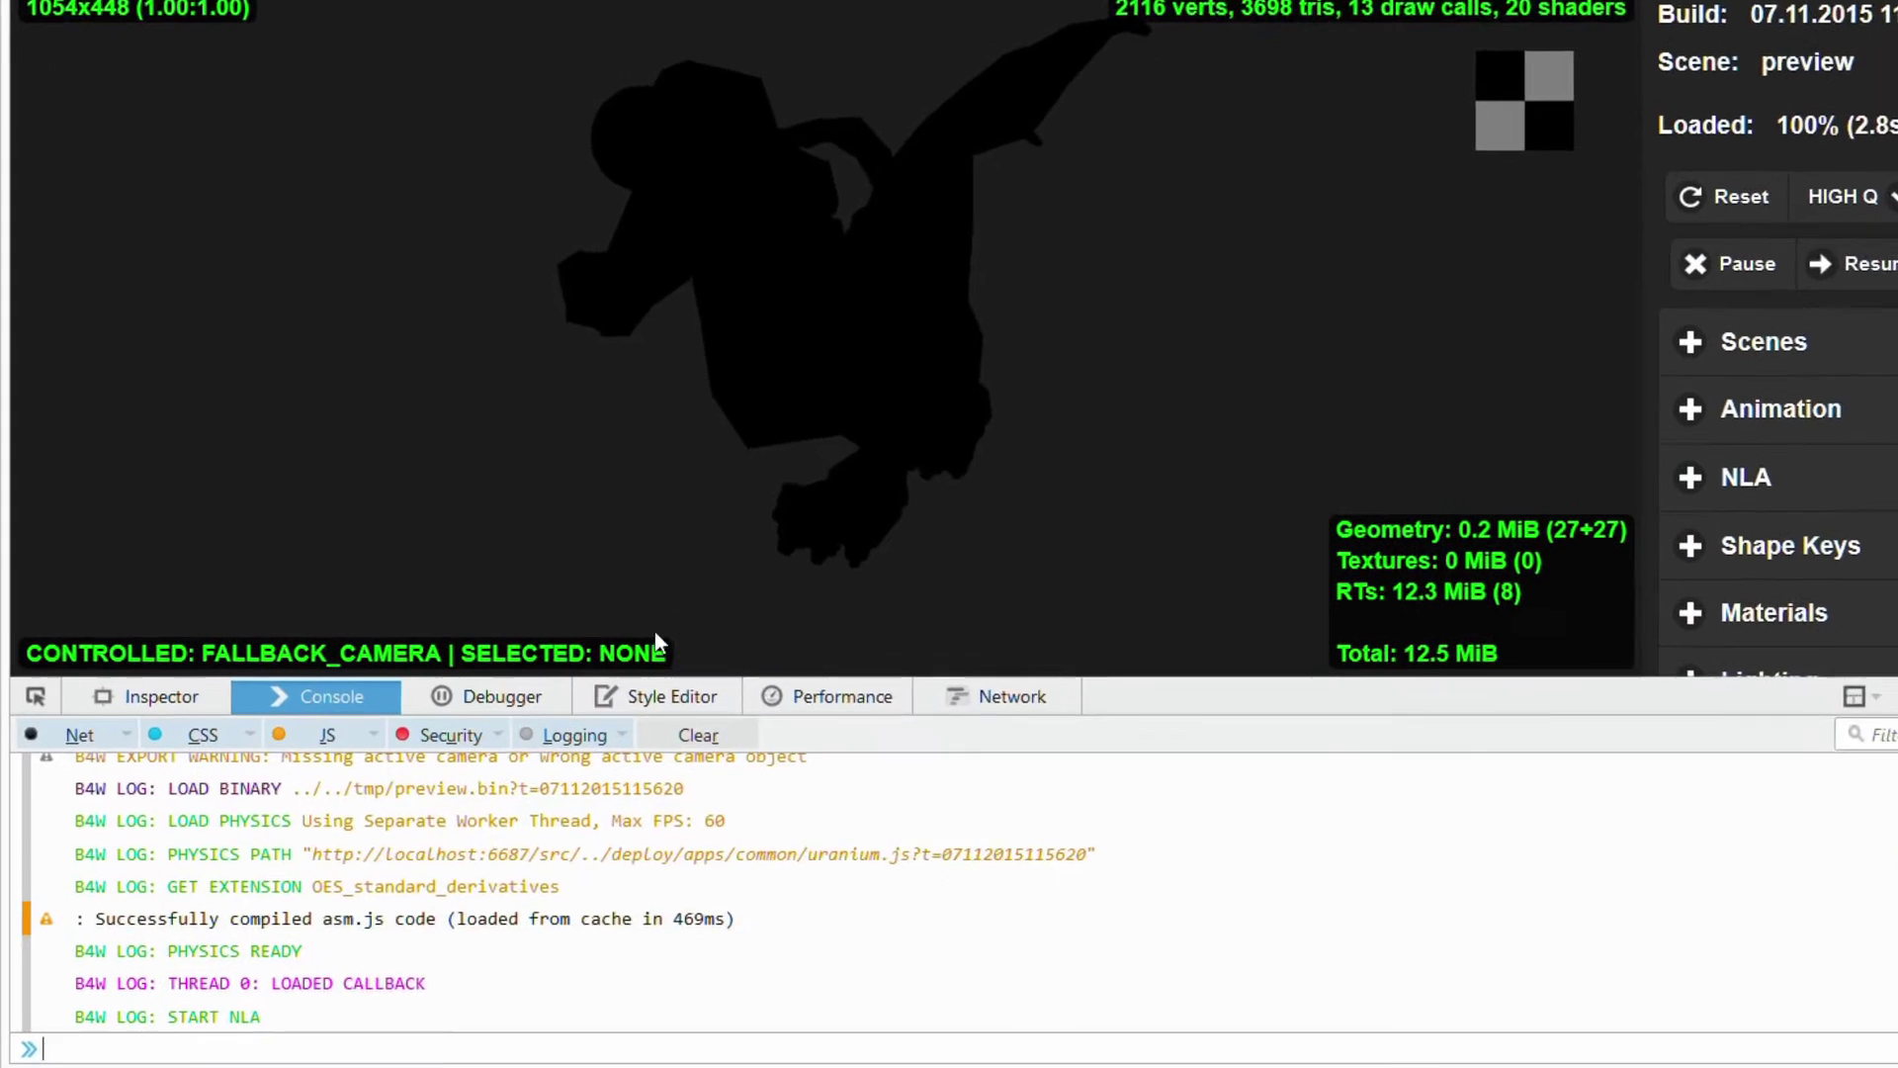
pyautogui.scroll(2, 536, 878)
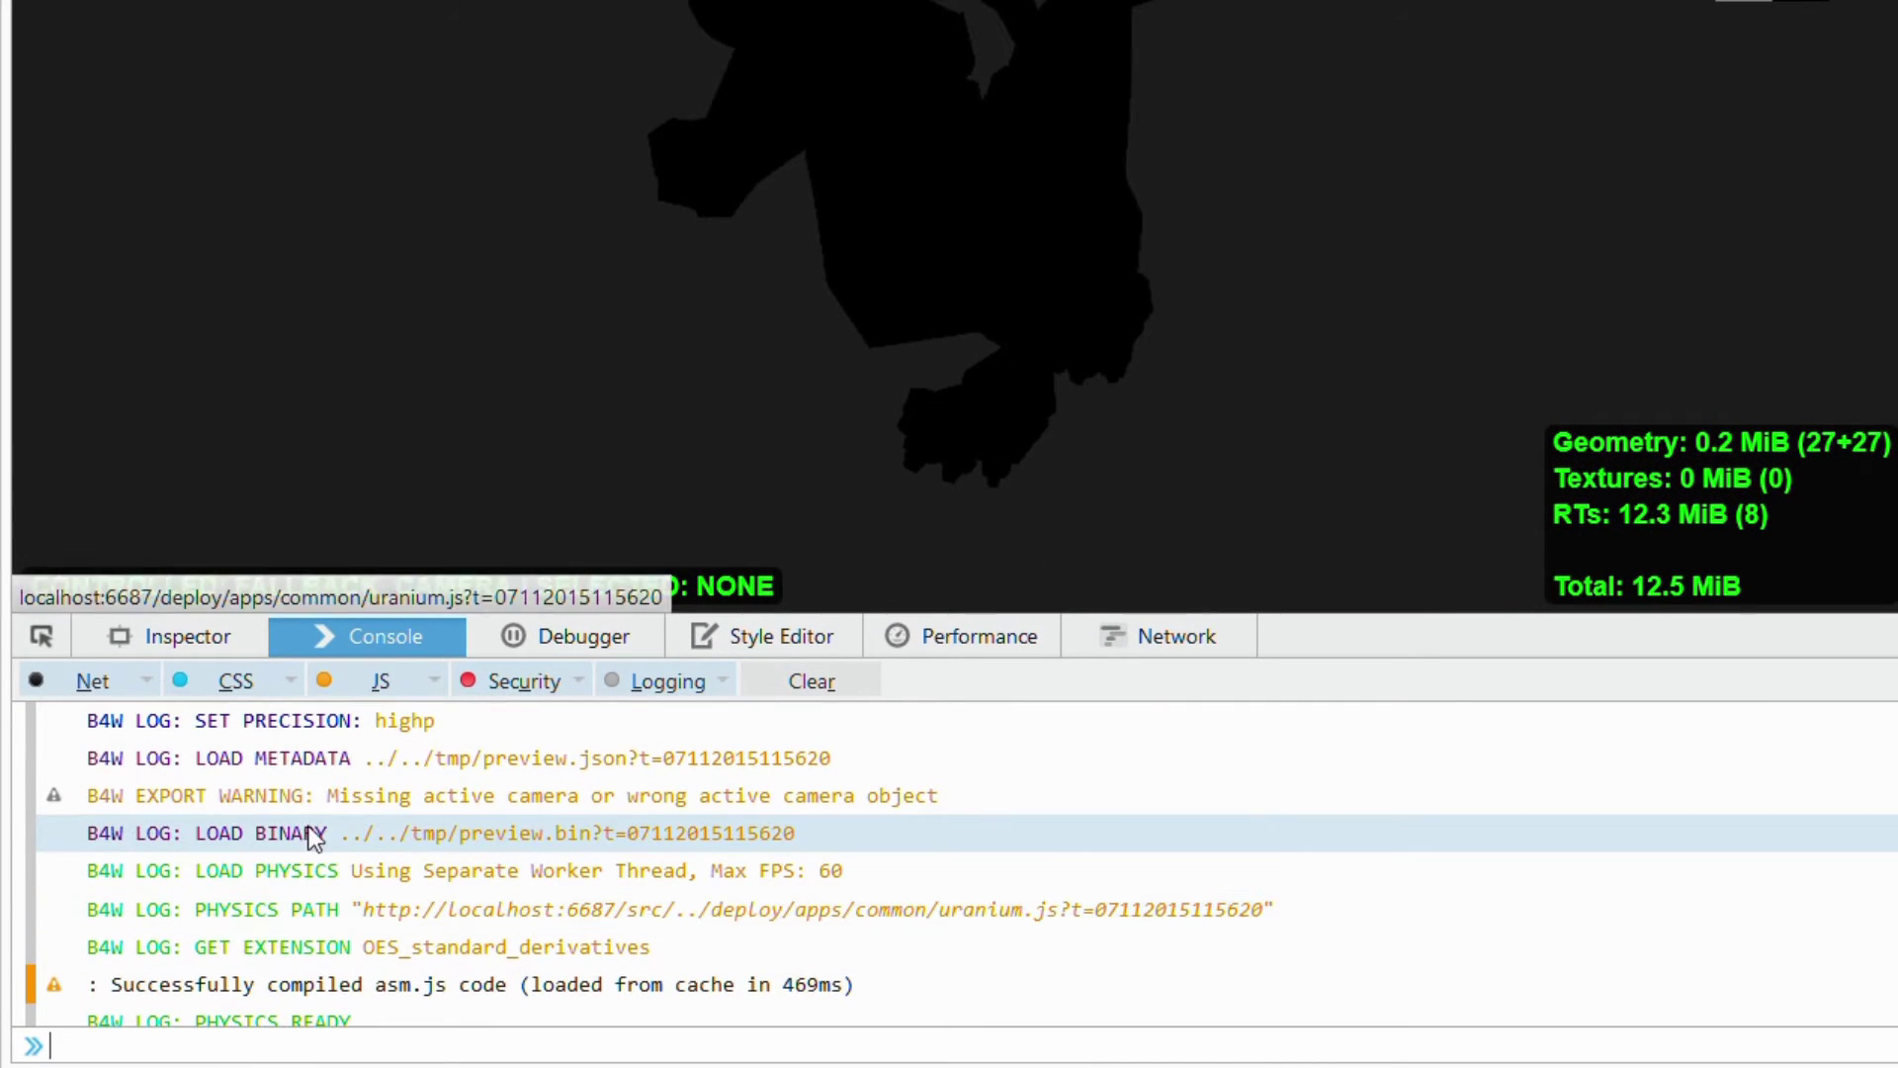
pyautogui.moveTo(791, 802); pyautogui.dragTo(940, 803)
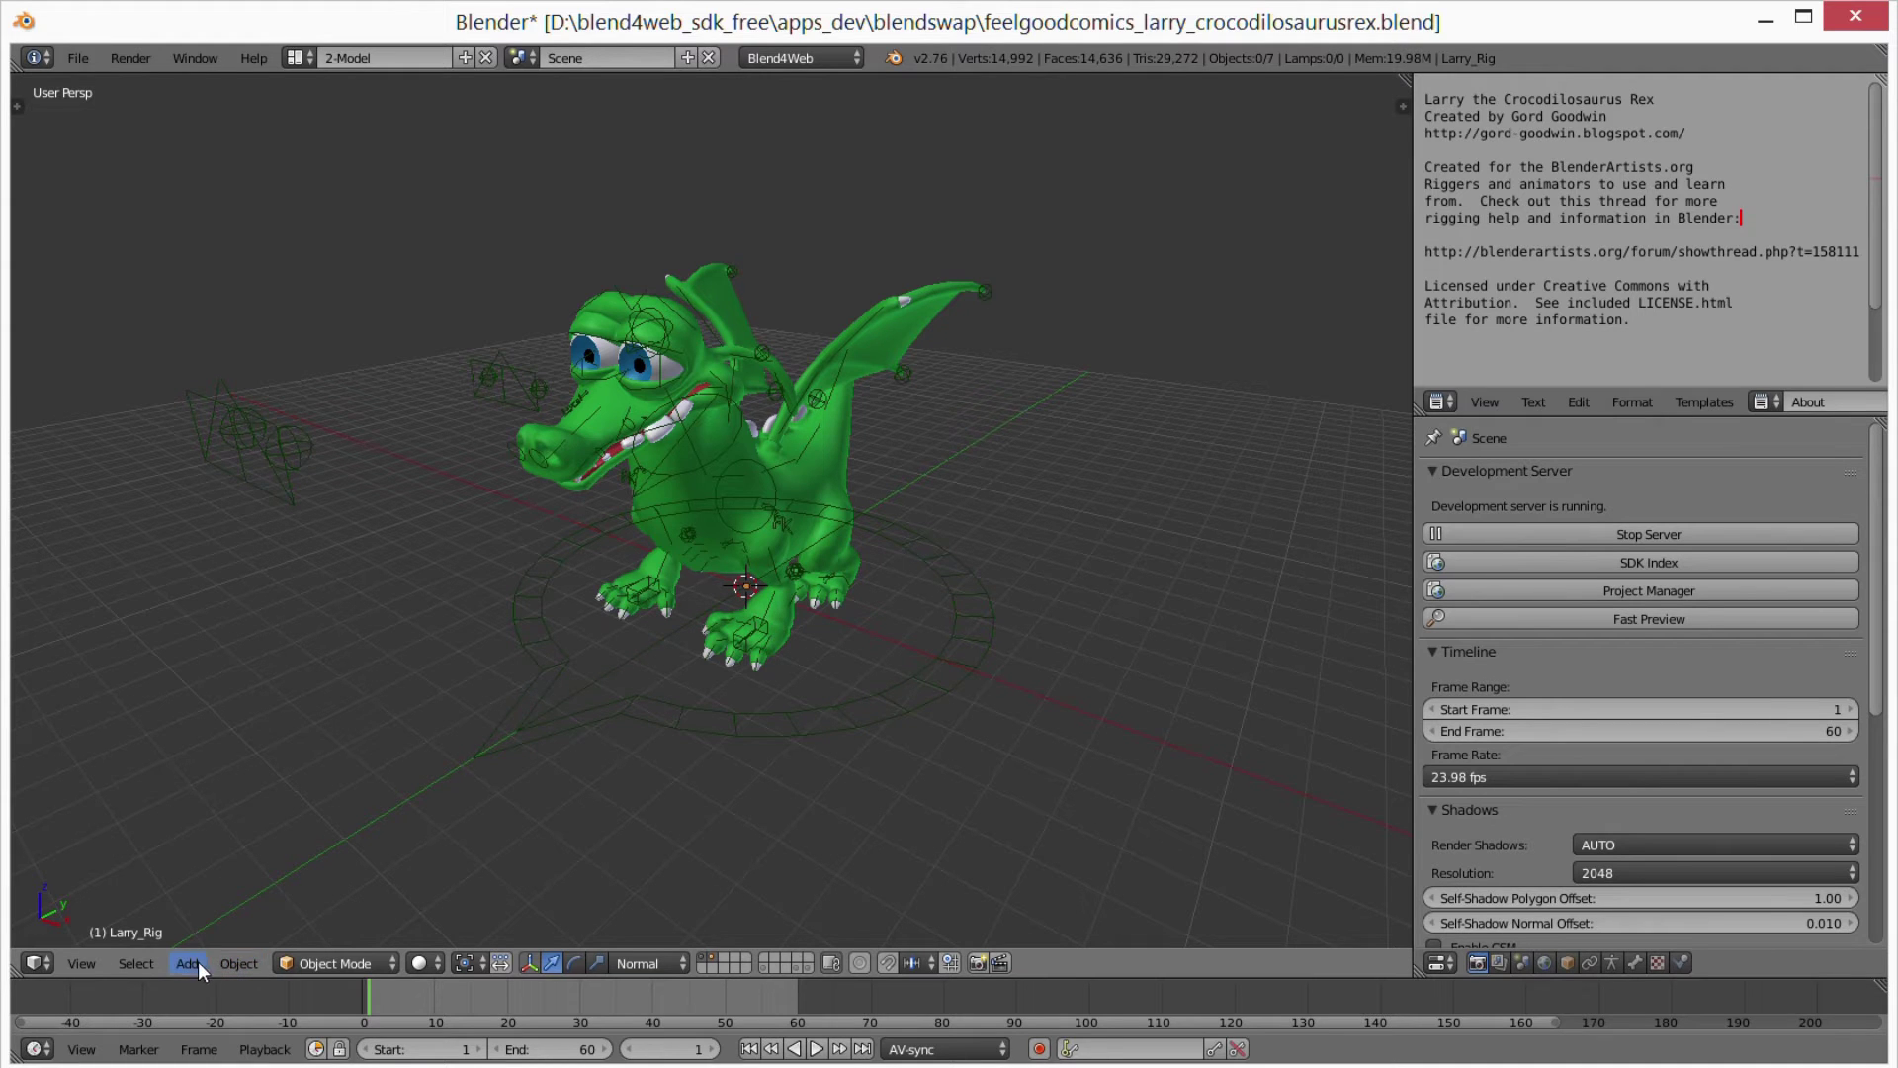
# Add a camera and place it to the left of the dragon
pyautogui.click(186, 961)
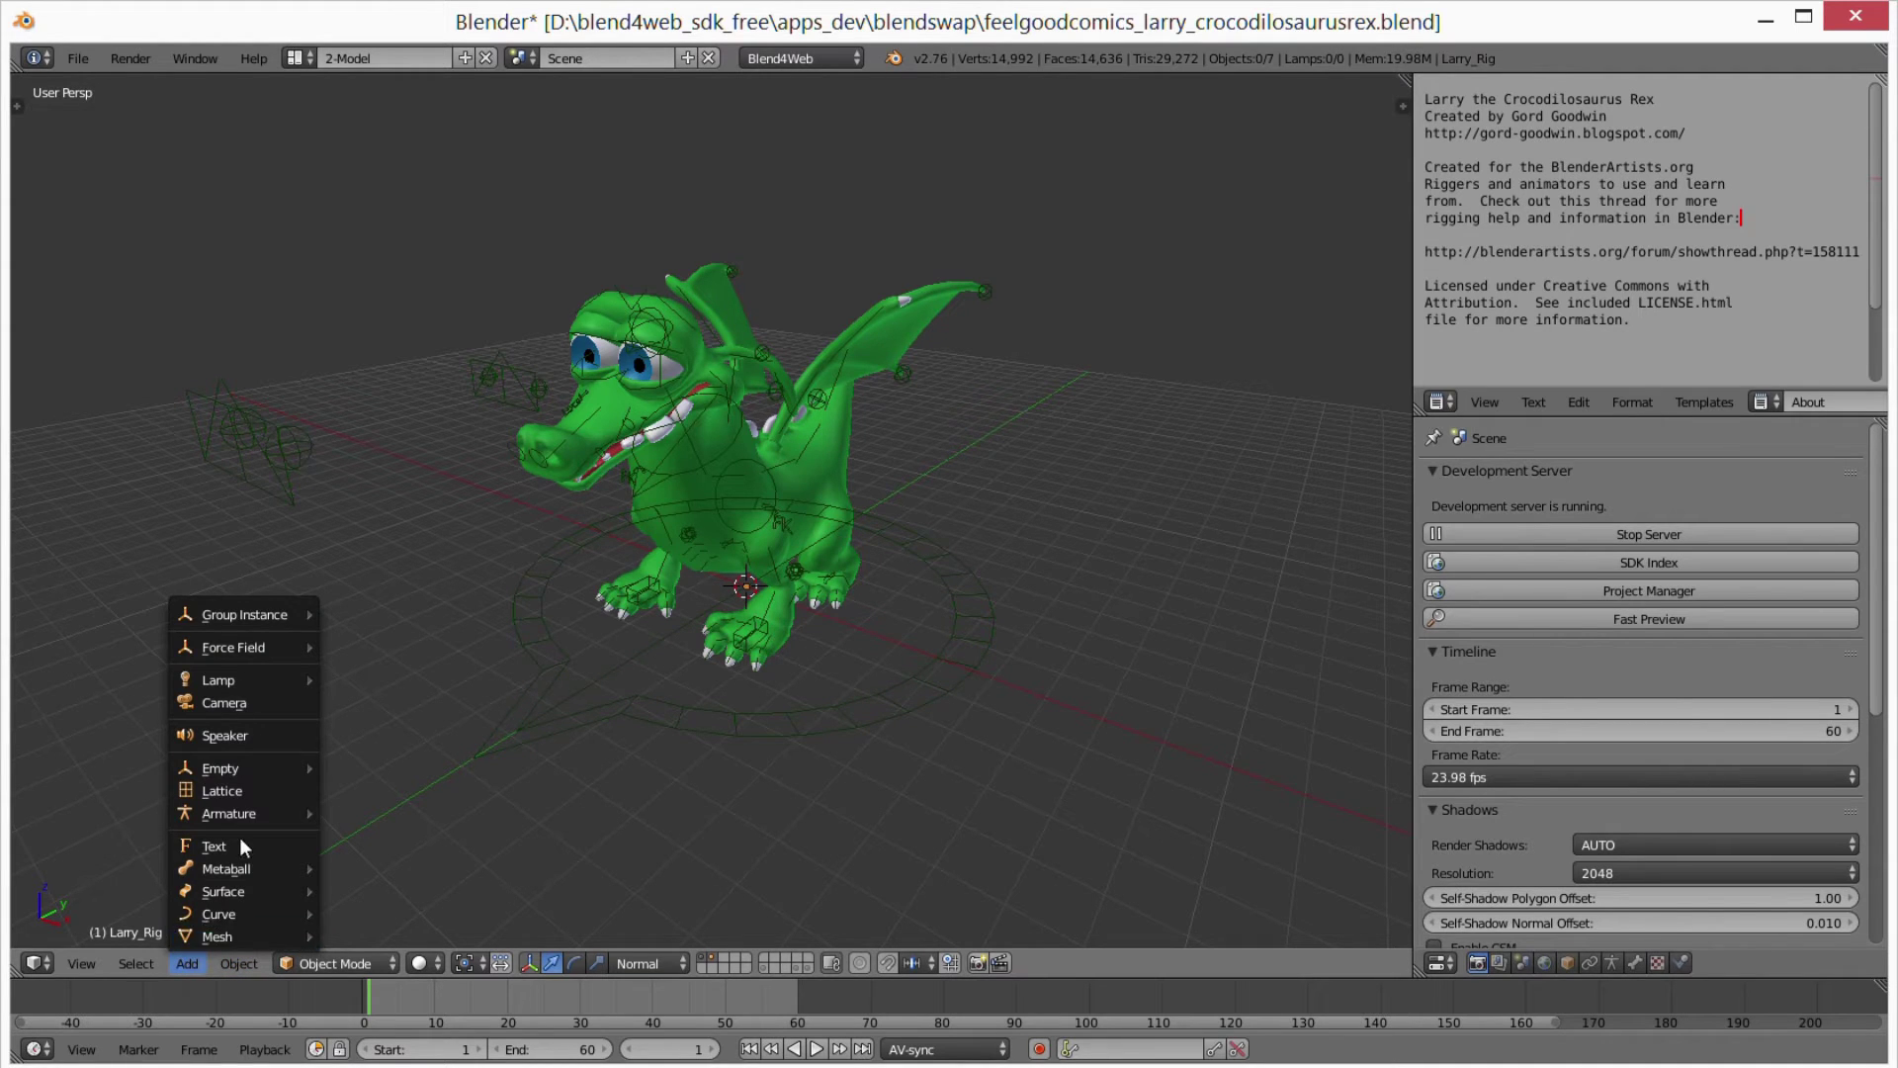
pyautogui.click(253, 706)
pyautogui.moveTo(253, 706); pyautogui.dragTo(541, 643, button='middle')
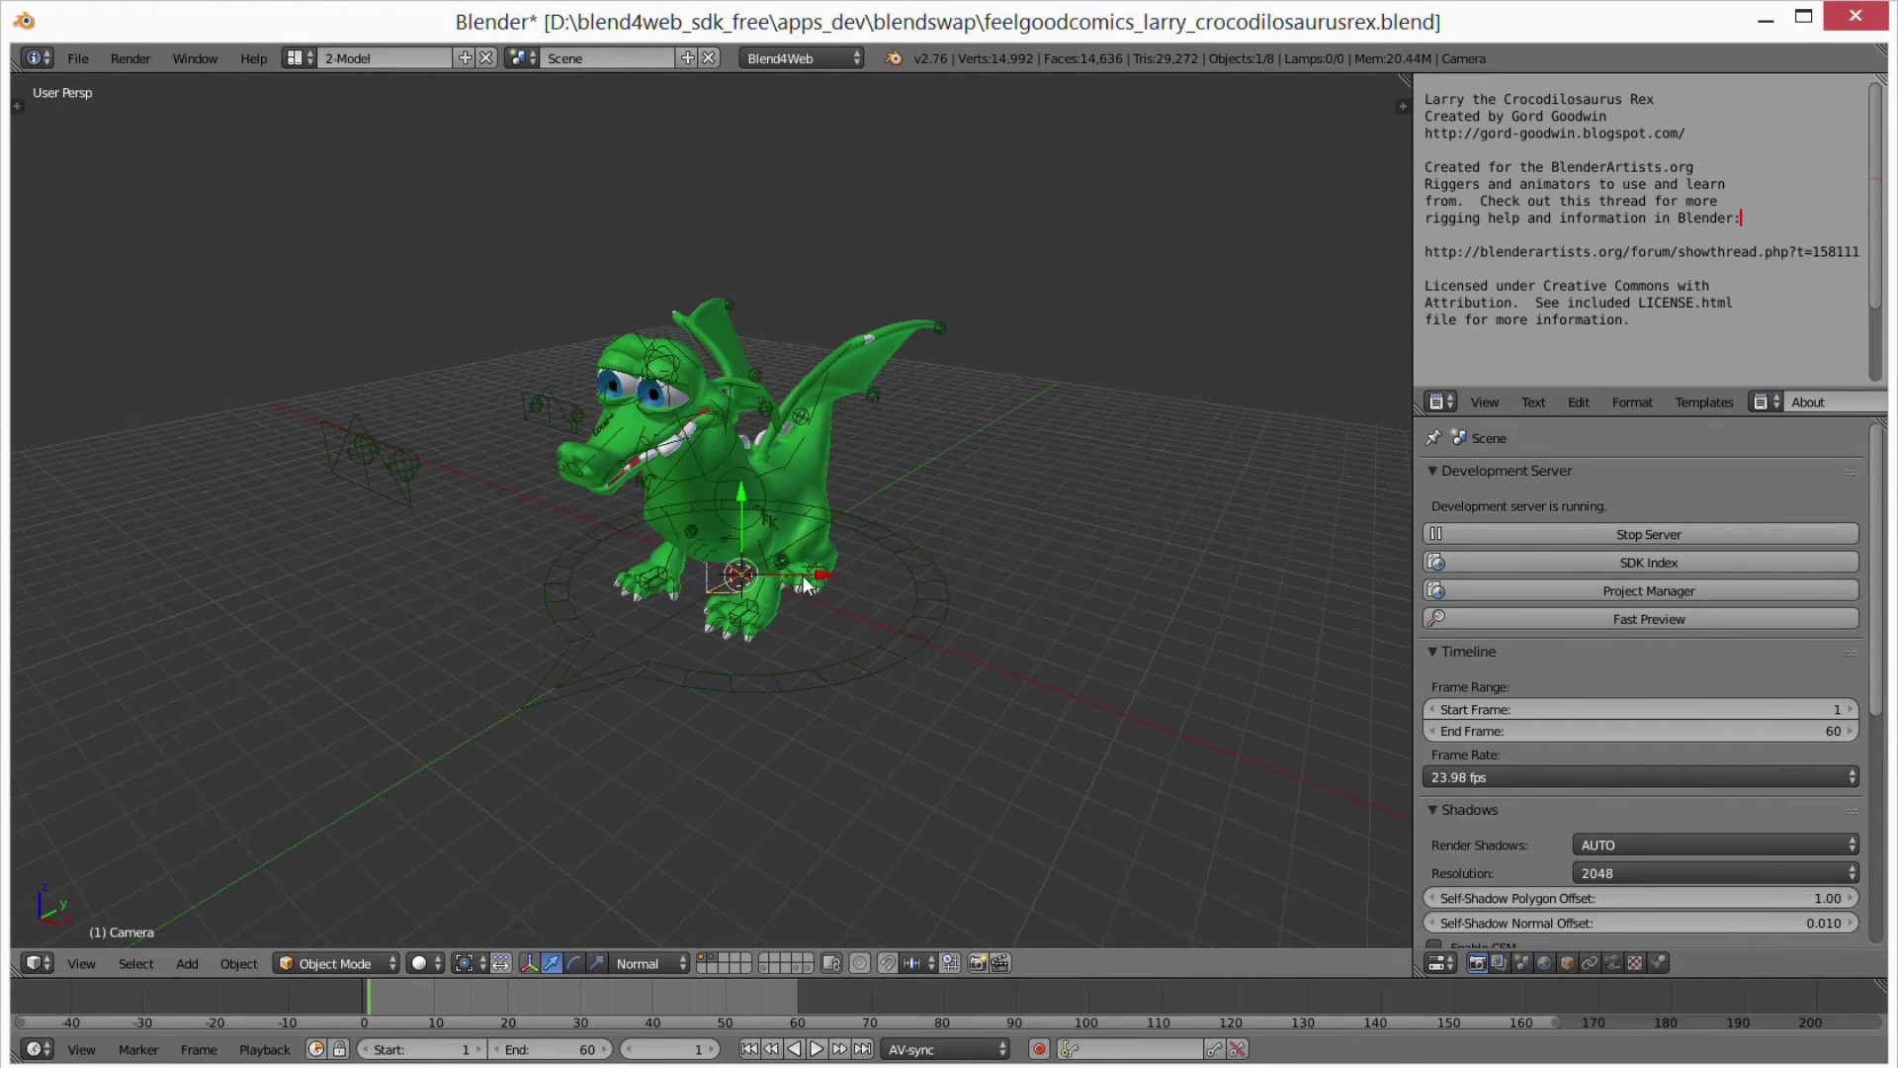
pyautogui.press('g')
pyautogui.click(293, 578)
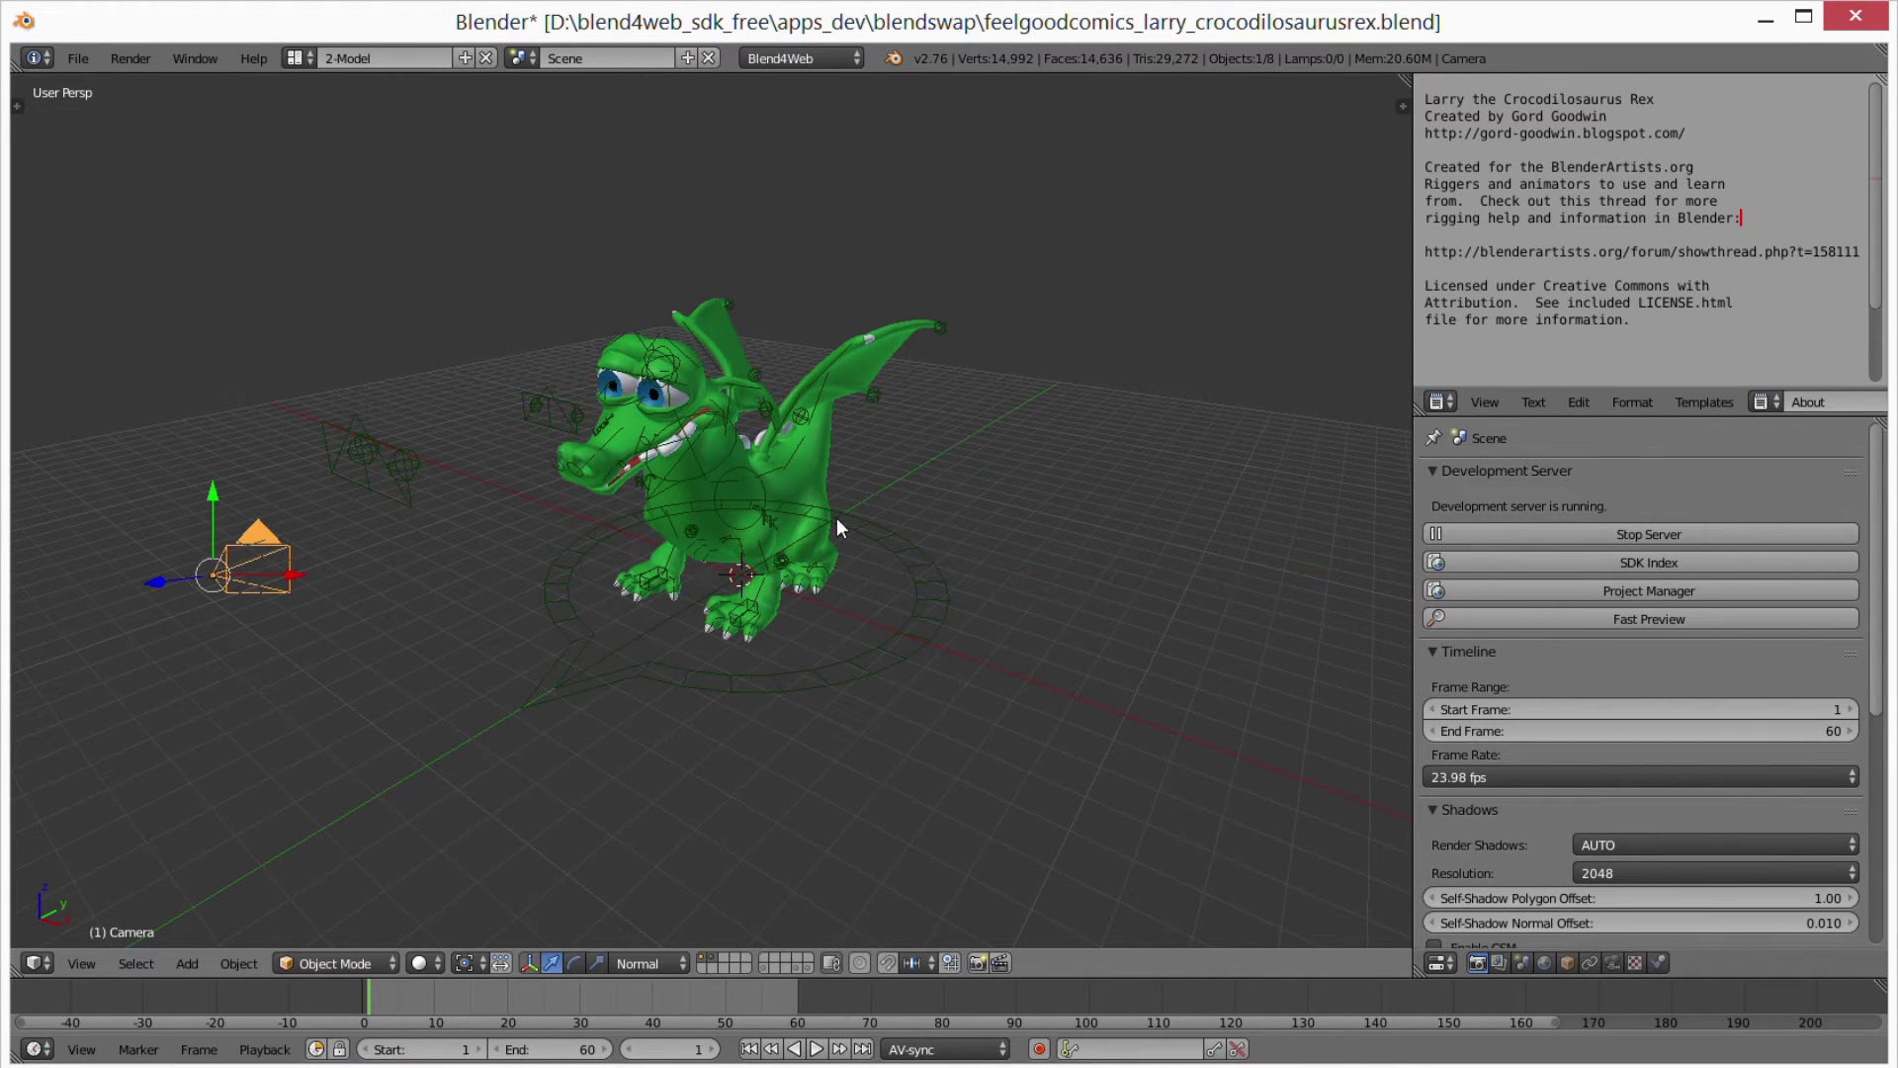
# Add a Sun lamp and switch the viewport to Material shading
pyautogui.hotkey('shift', 'a')
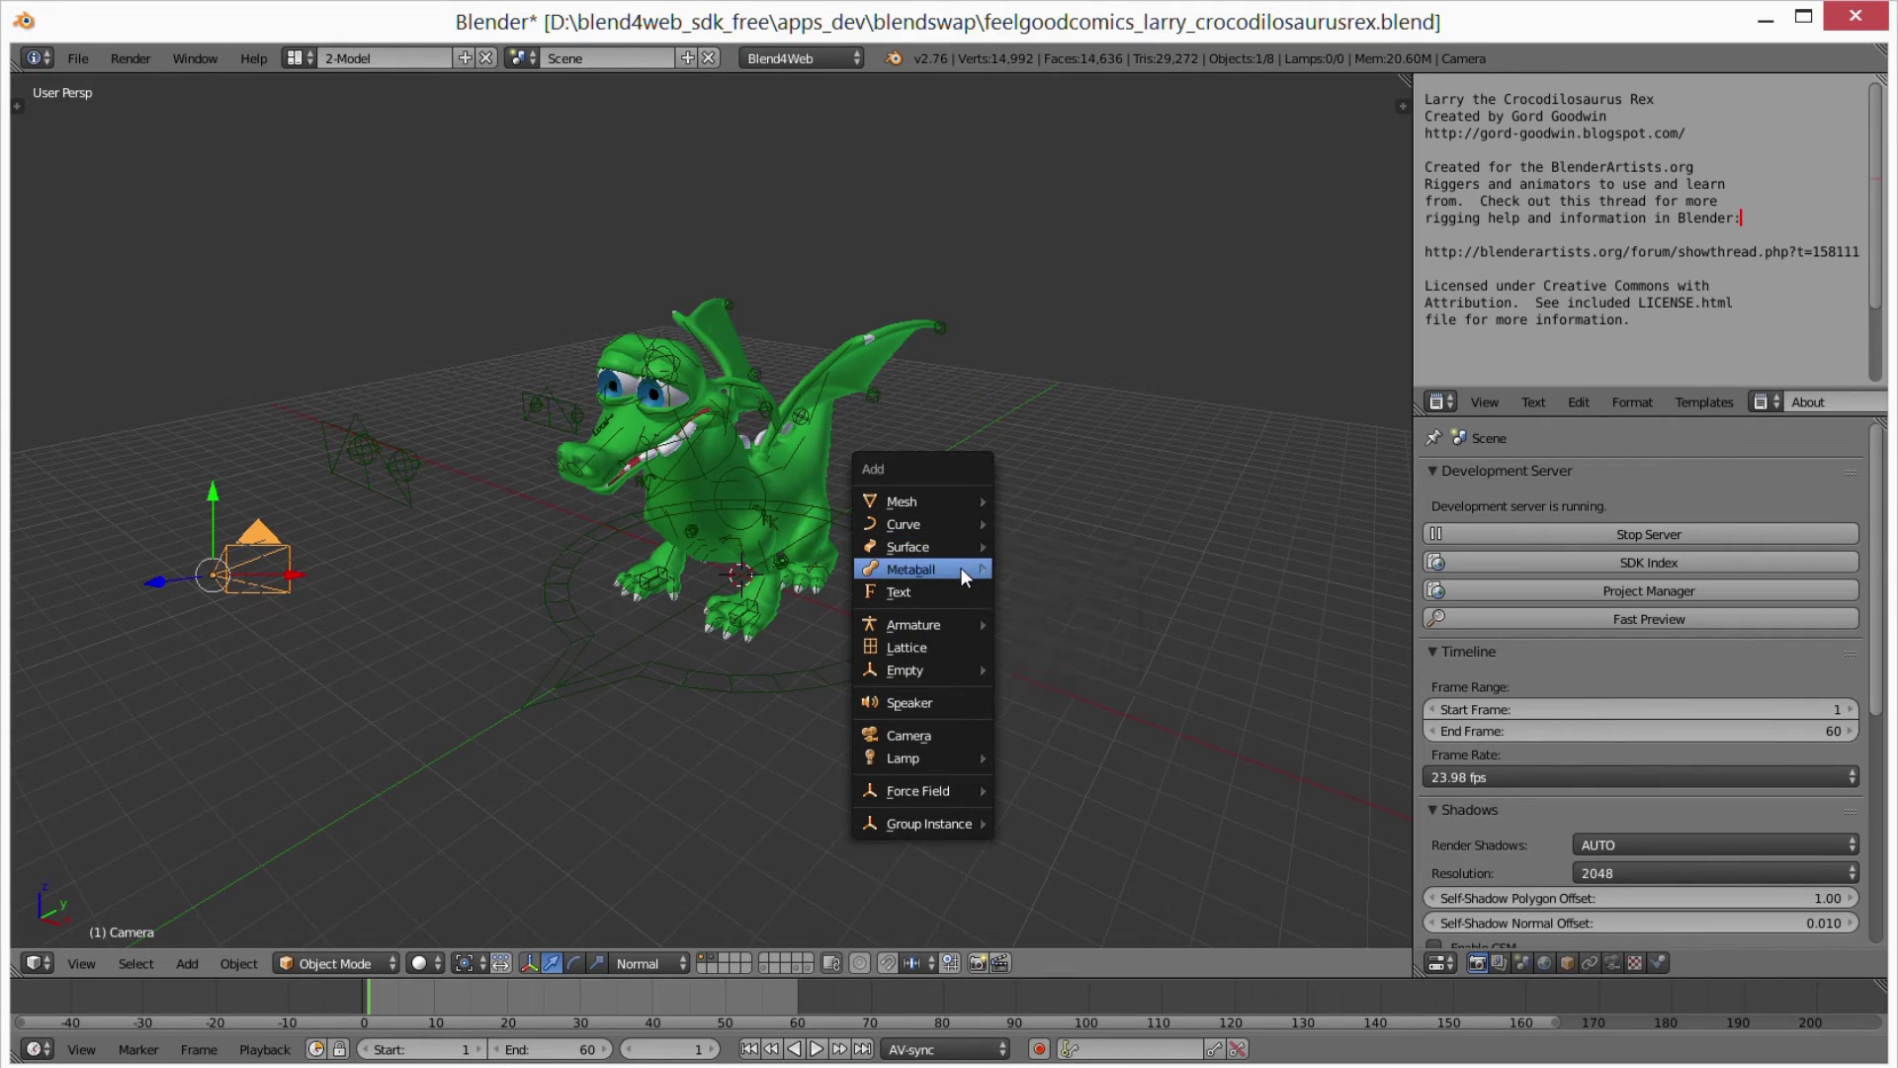
pyautogui.moveTo(908, 758)
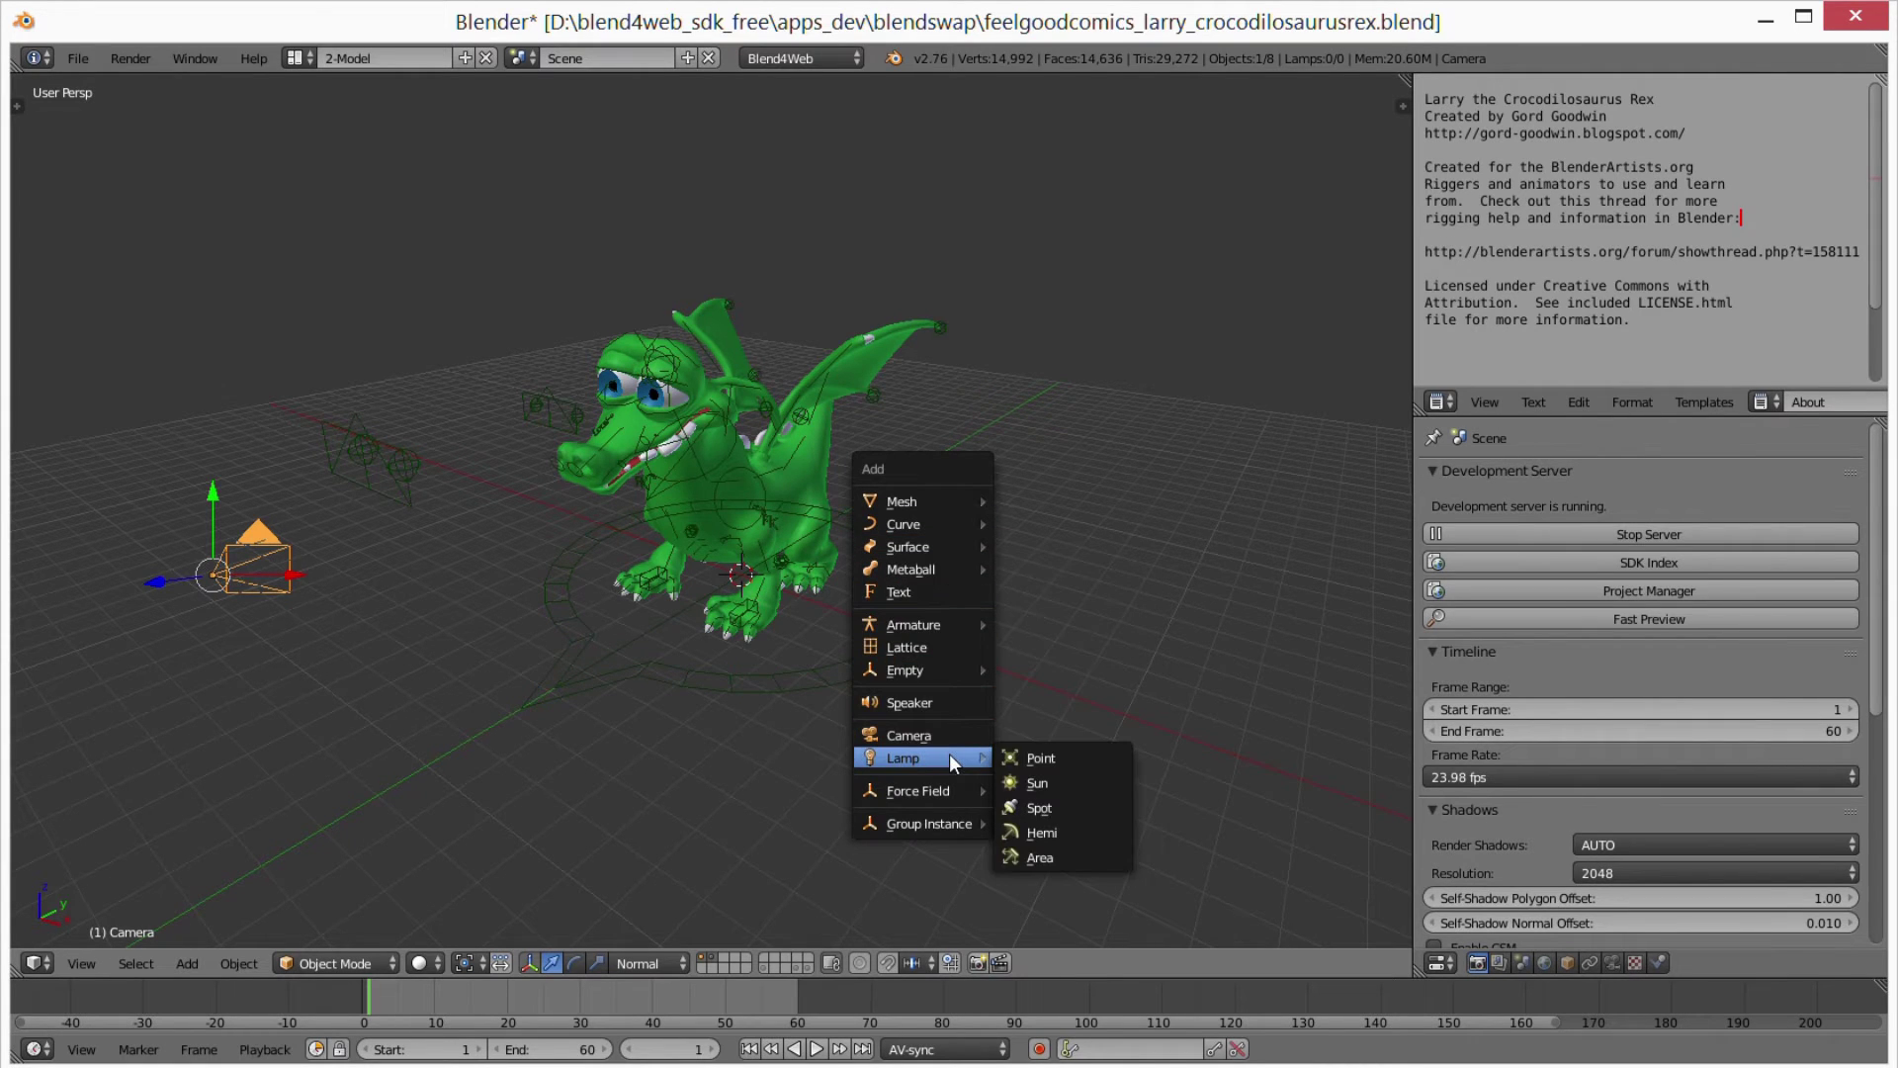
pyautogui.click(1025, 783)
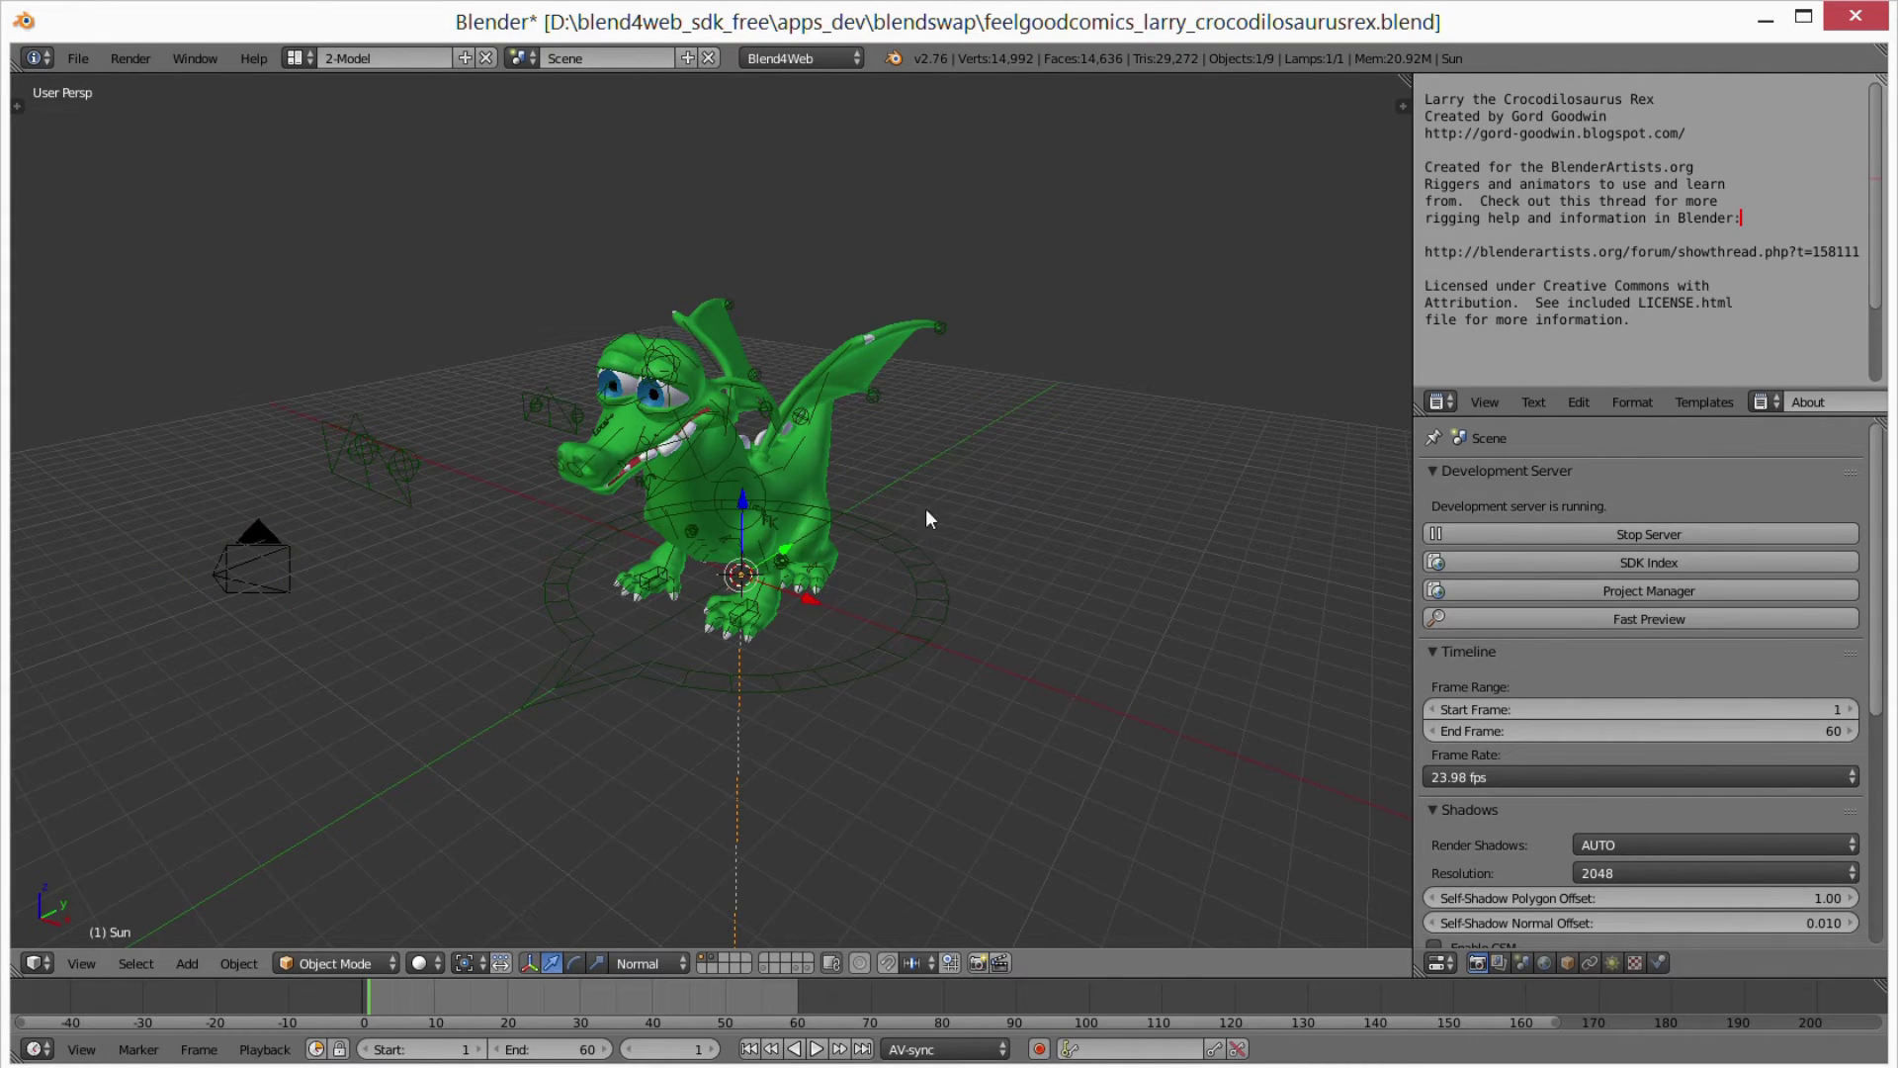
pyautogui.moveTo(925, 508)
pyautogui.mouseDown(button='middle')
pyautogui.moveTo(875, 727)
pyautogui.moveTo(522, 874)
pyautogui.mouseUp(button='middle')
pyautogui.click(420, 963)
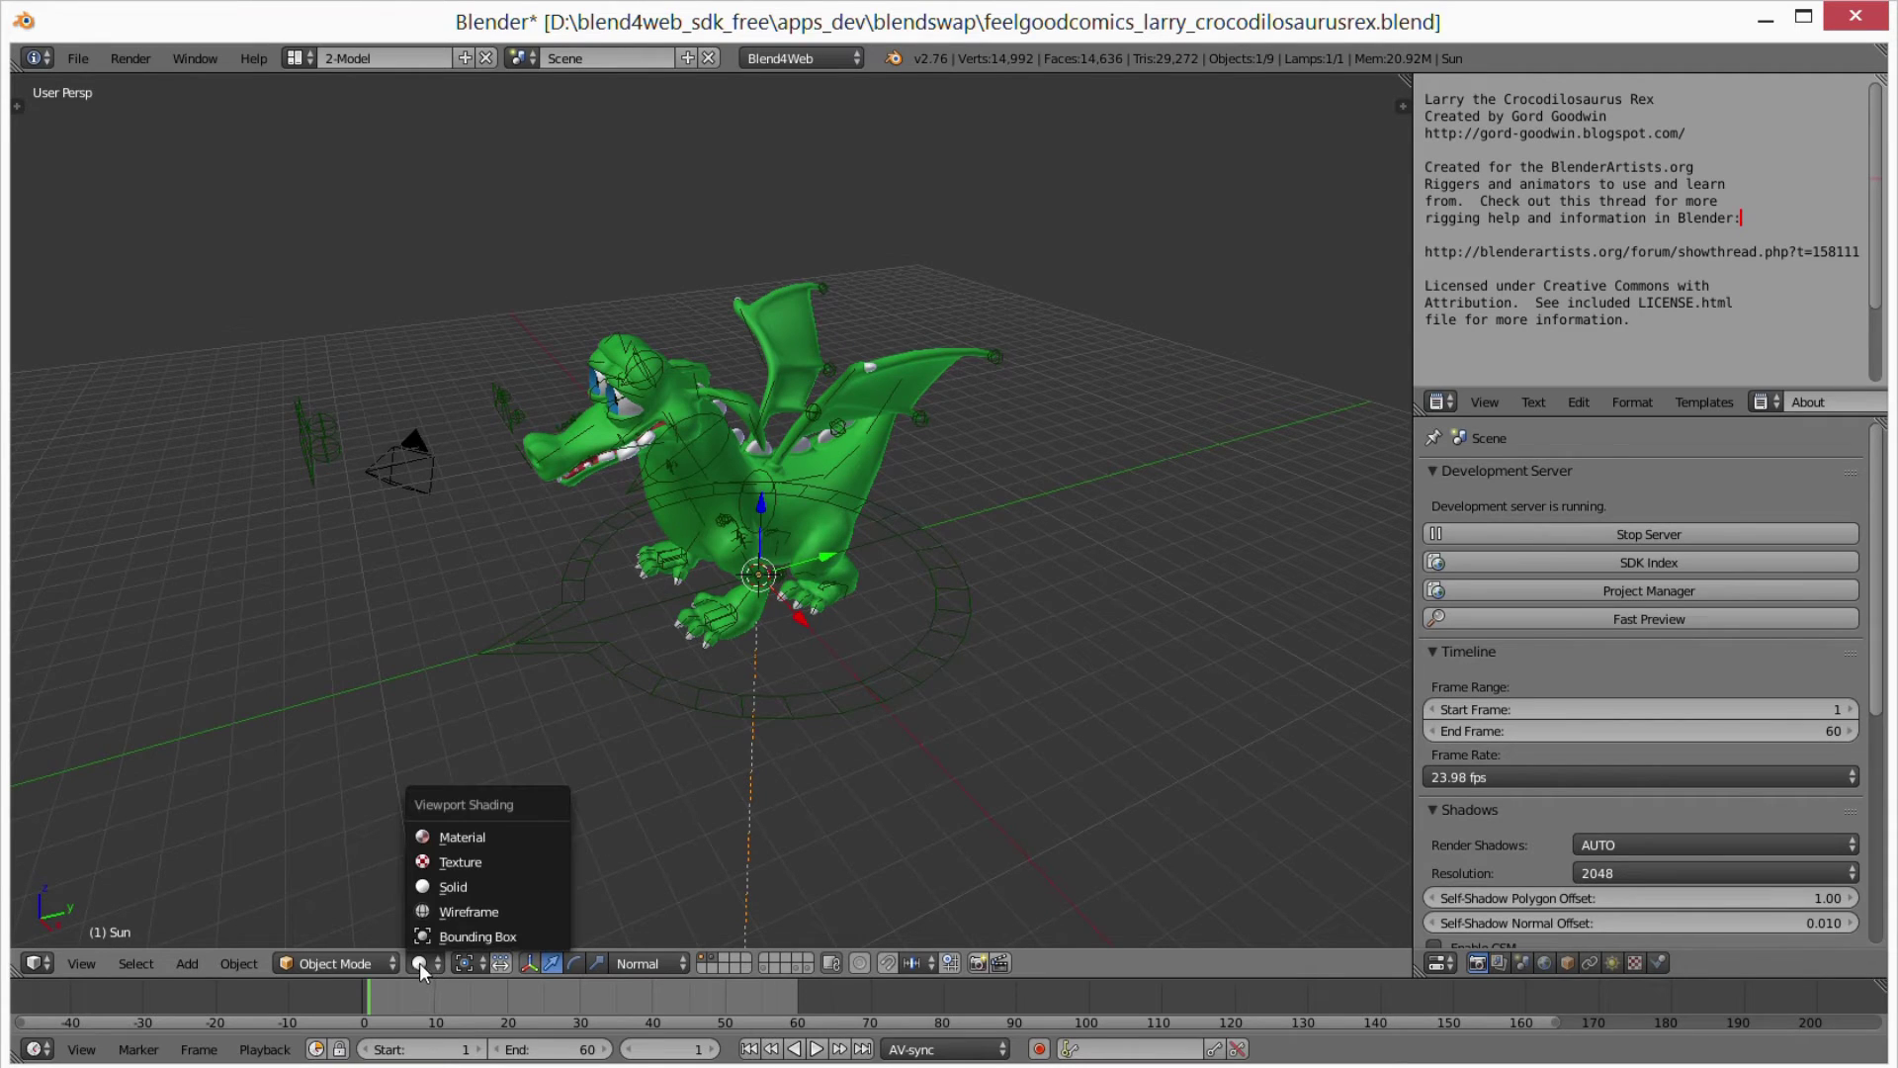
pyautogui.click(475, 840)
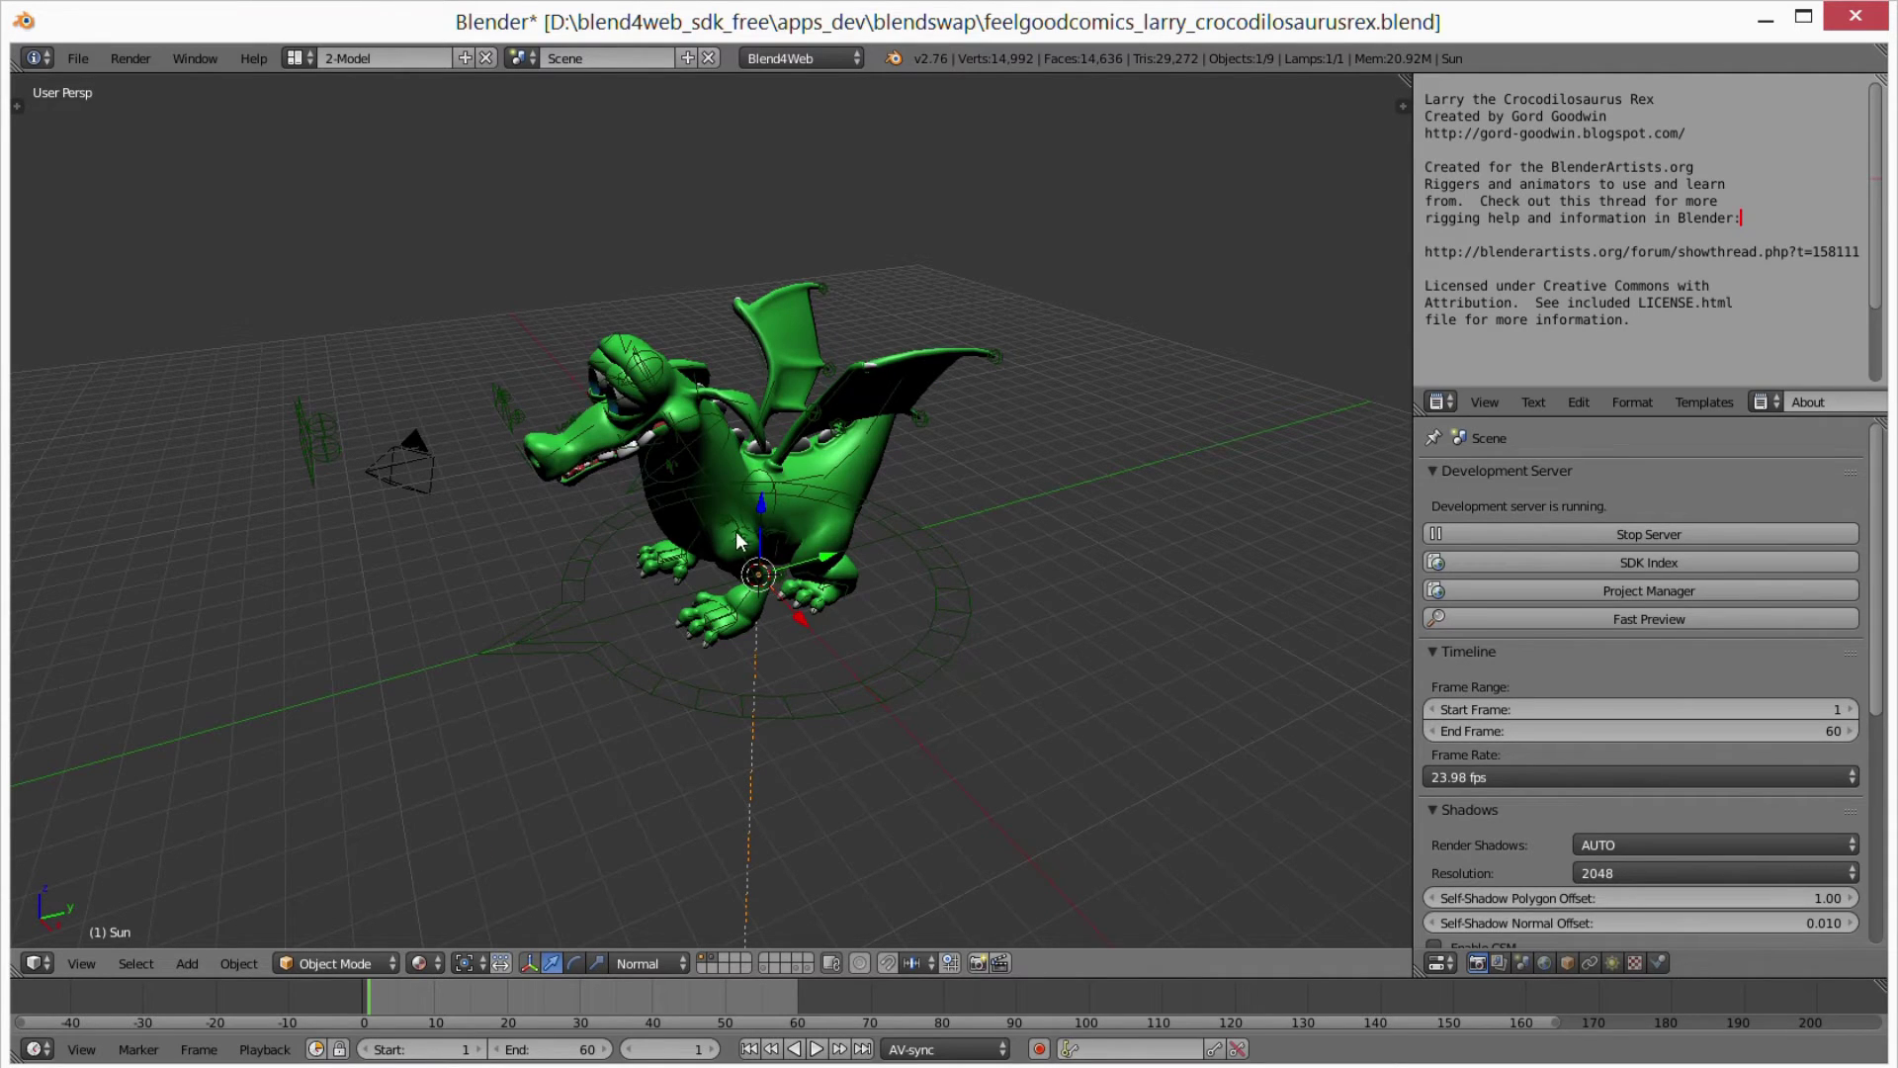
# Move the Sun lamp up and to the dragon's left, rotating it toward the dragon
pyautogui.moveTo(759, 526); pyautogui.dragTo(762, 263)
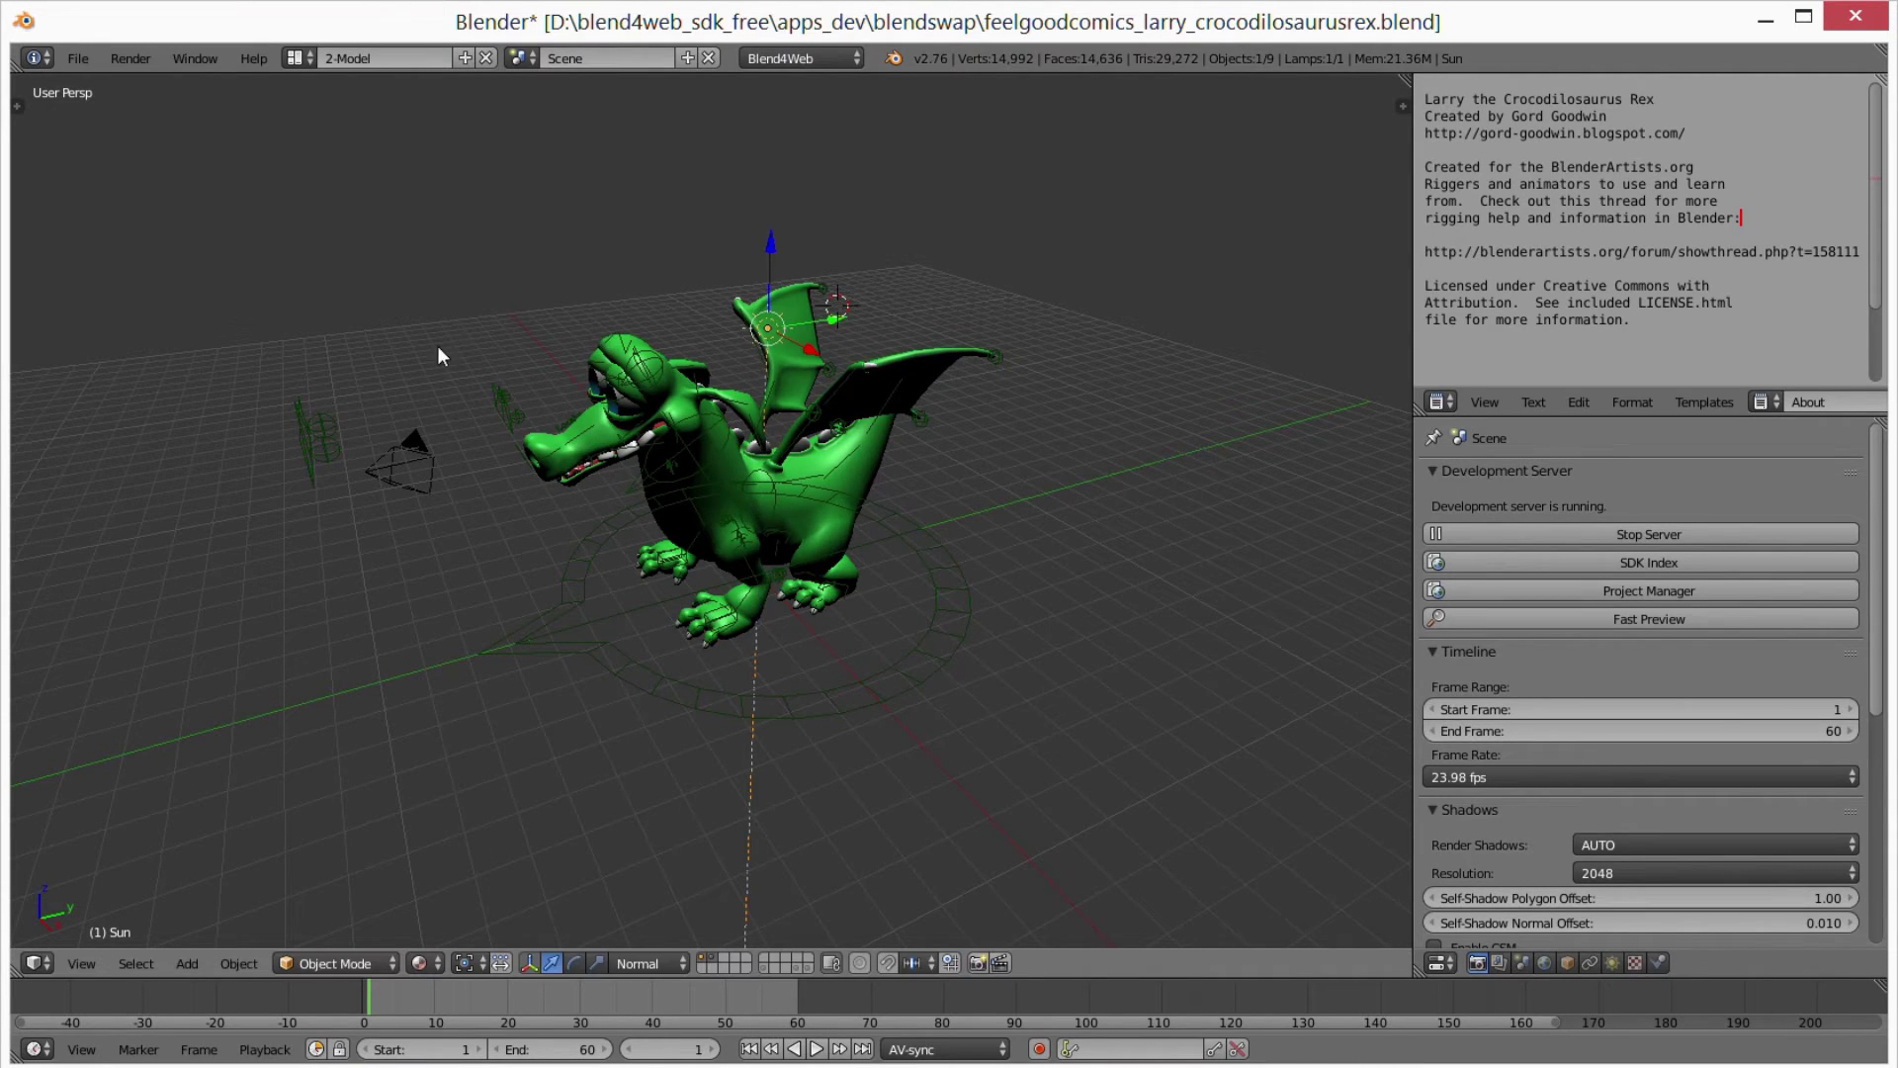
pyautogui.moveTo(828, 321); pyautogui.dragTo(473, 463)
pyautogui.moveTo(473, 463)
pyautogui.mouseDown(button='middle')
pyautogui.moveTo(608, 555)
pyautogui.moveTo(566, 549)
pyautogui.moveTo(518, 660)
pyautogui.mouseUp(button='middle')
pyautogui.press('r')
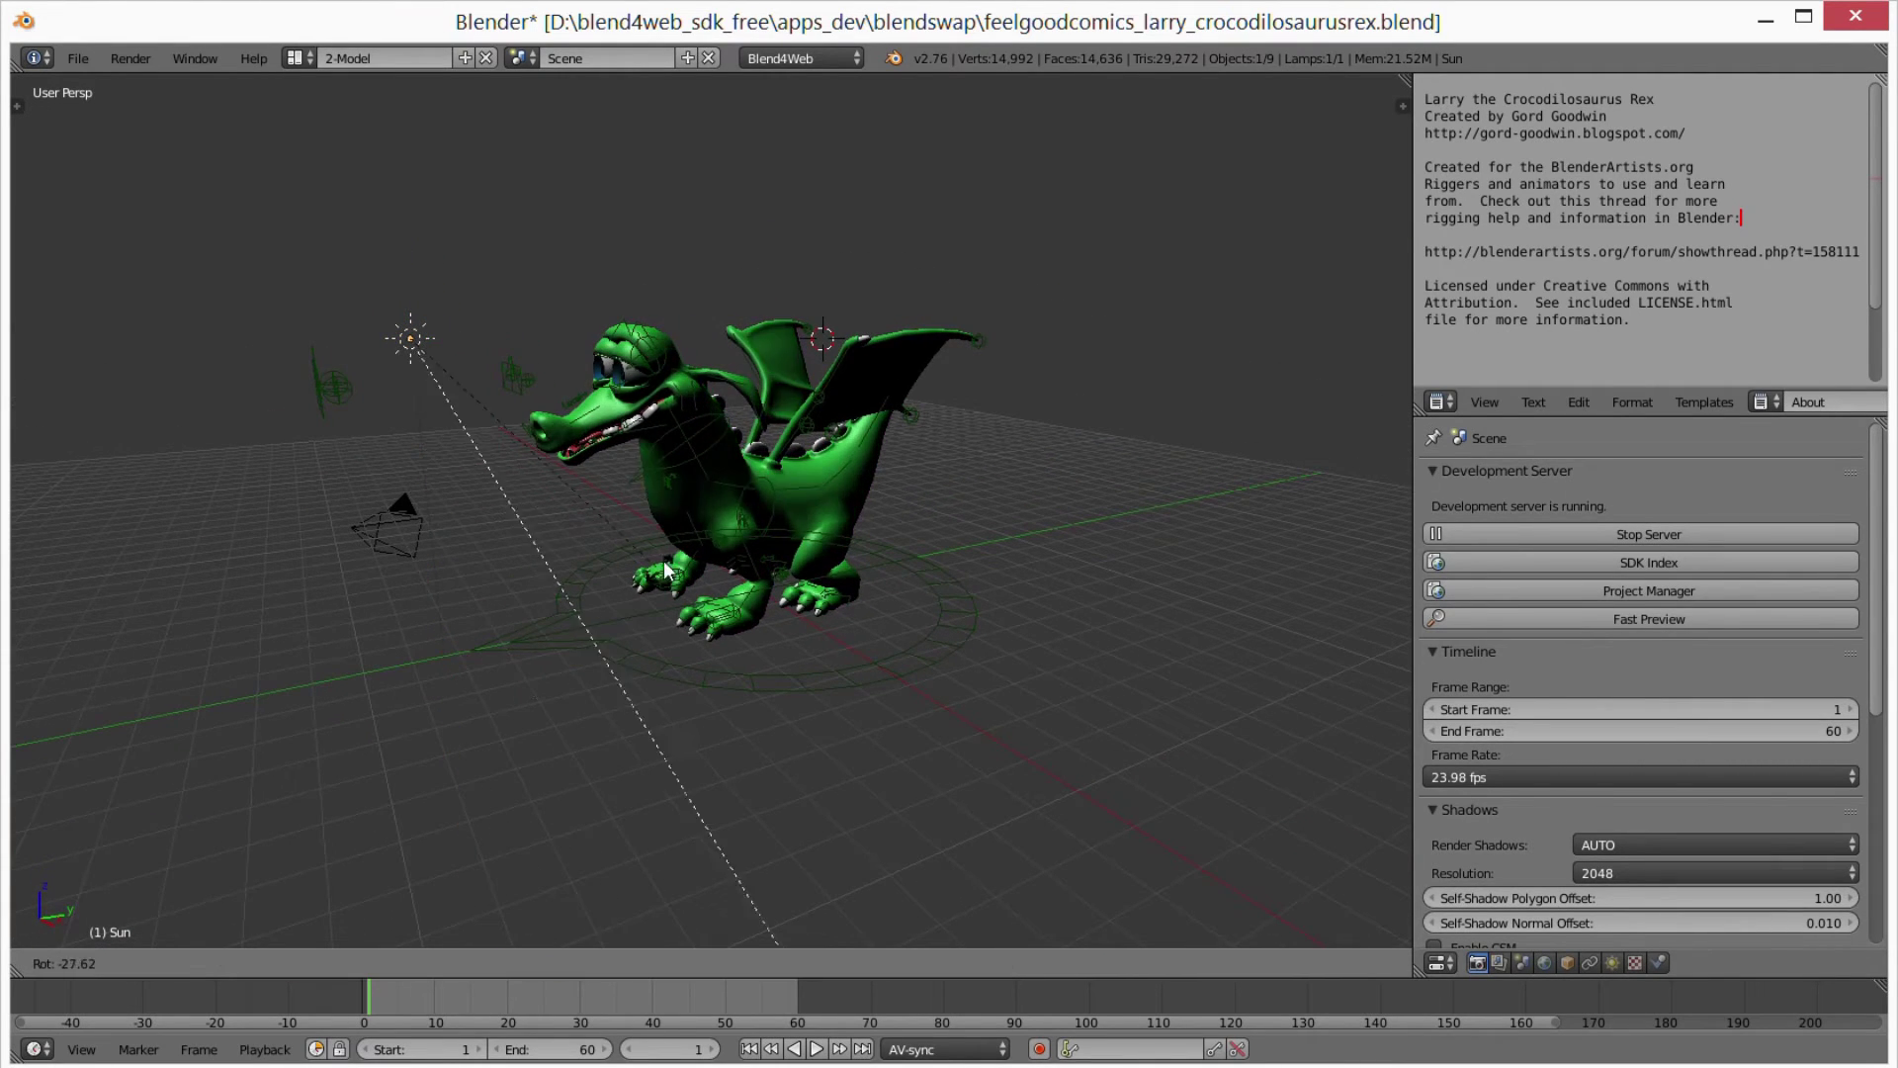
pyautogui.click(765, 389)
# Orbit to the dragon's front and select Larry_Rig
pyautogui.moveTo(765, 389)
pyautogui.mouseDown(button='middle')
pyautogui.moveTo(734, 608)
pyautogui.moveTo(769, 601)
pyautogui.moveTo(679, 581)
pyautogui.mouseUp(button='middle')
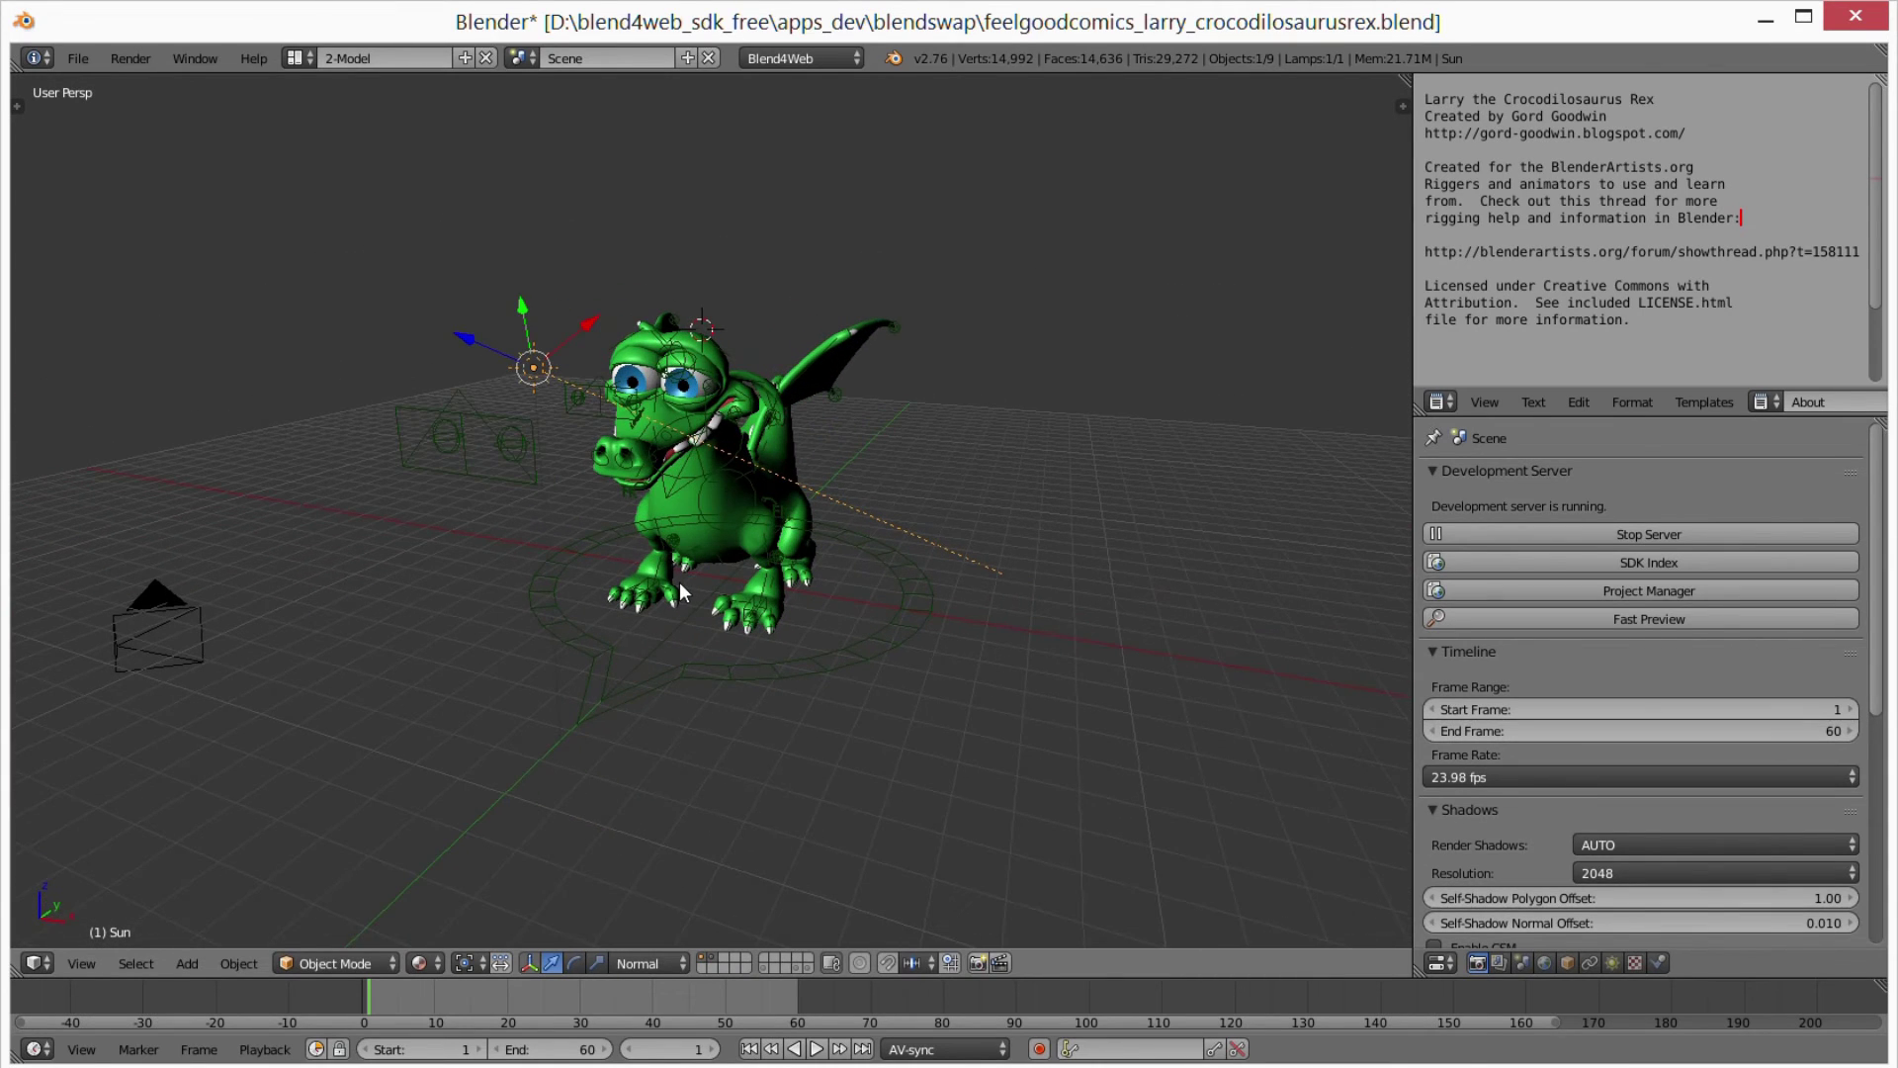
pyautogui.click(700, 601)
pyautogui.scroll(4, 700, 601)
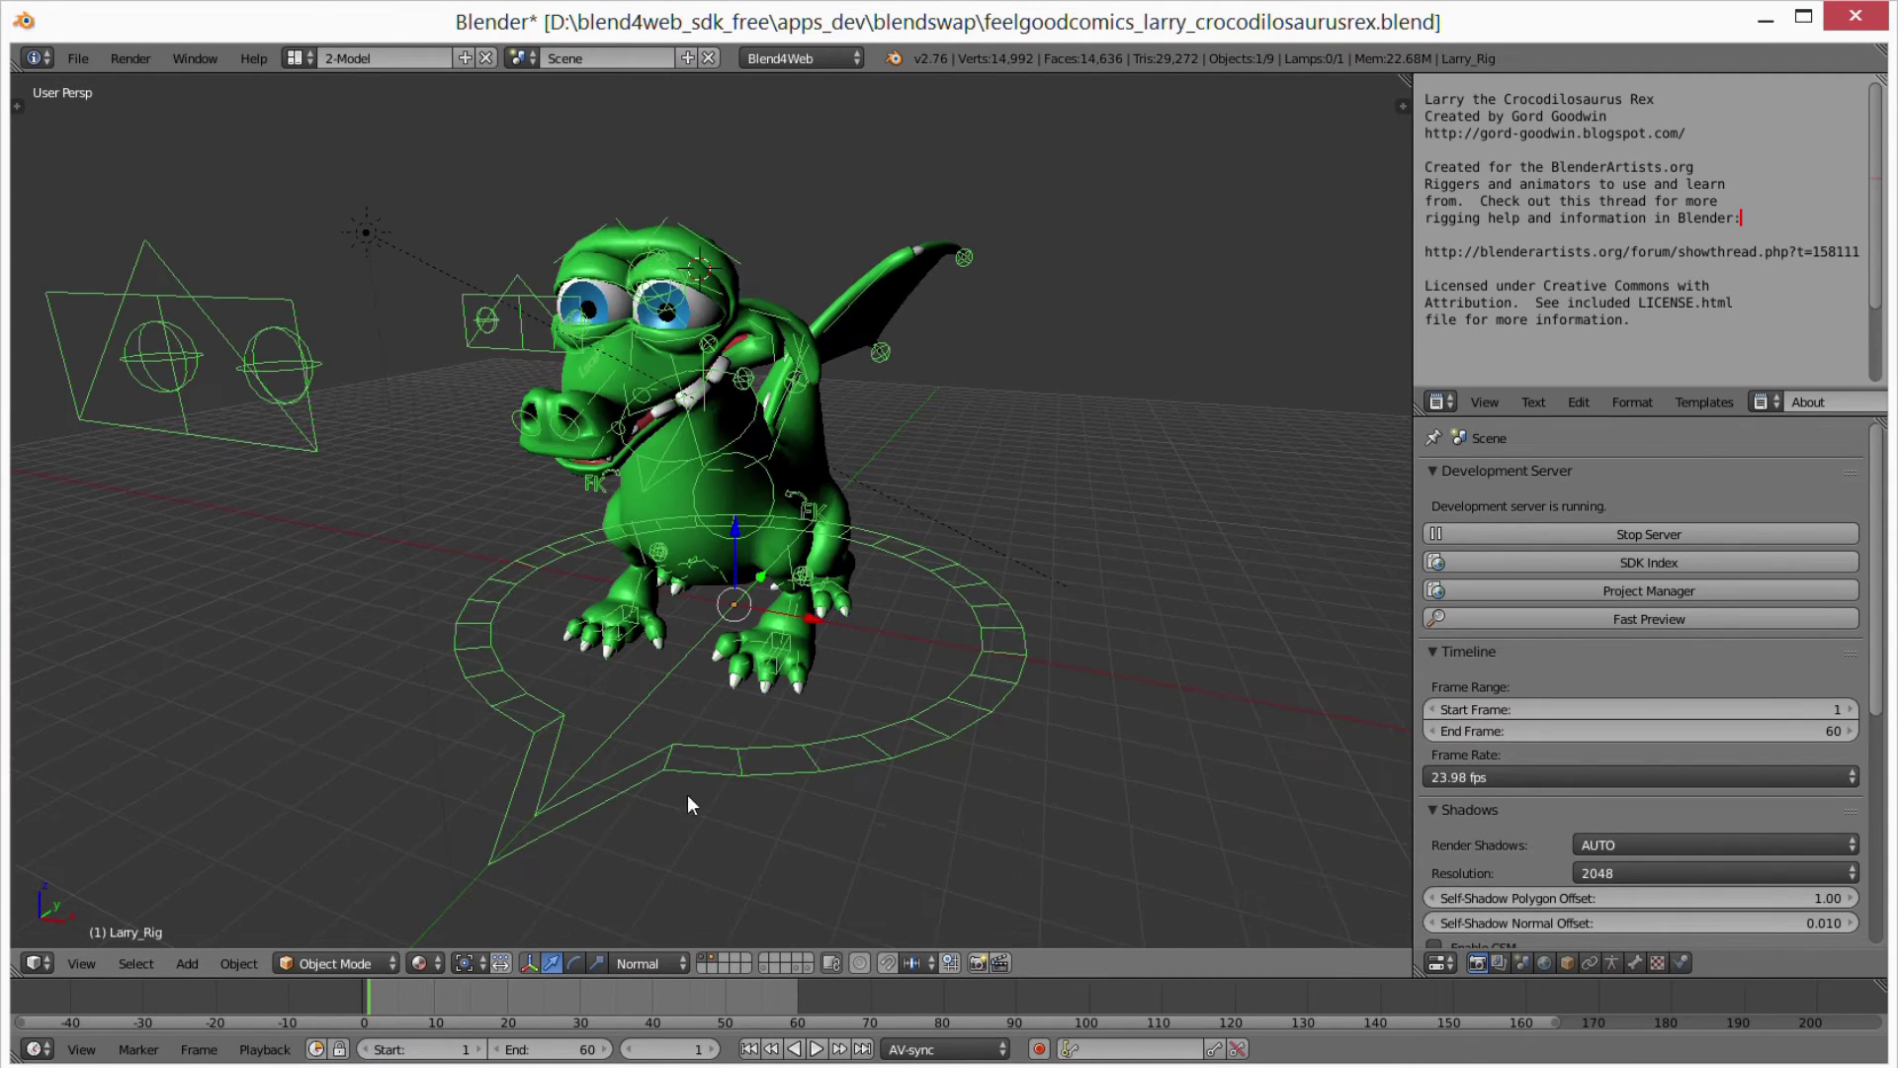
# Hide the rig and helpers, and enable Apply Scale And Modifiers export for Larry_body_GEO
pyautogui.click(705, 964)
pyautogui.rightClick(686, 532)
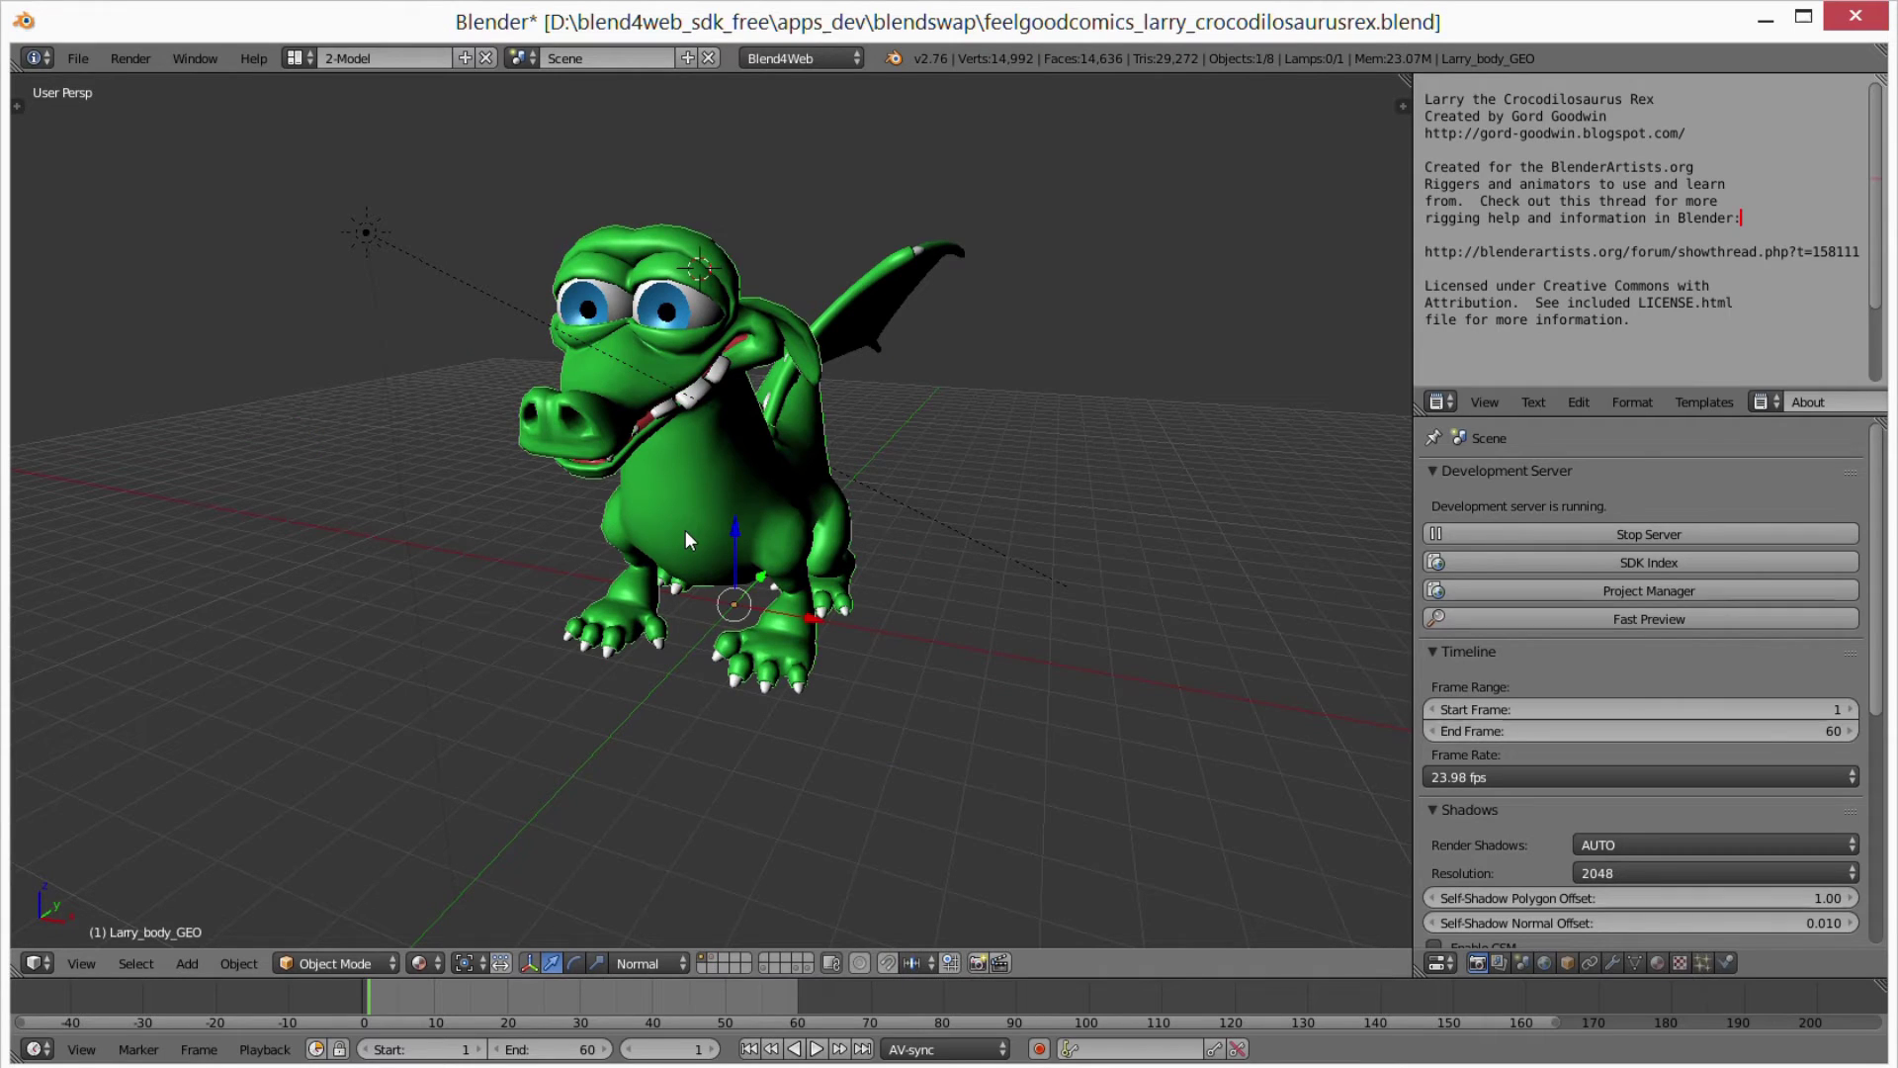
pyautogui.click(1612, 962)
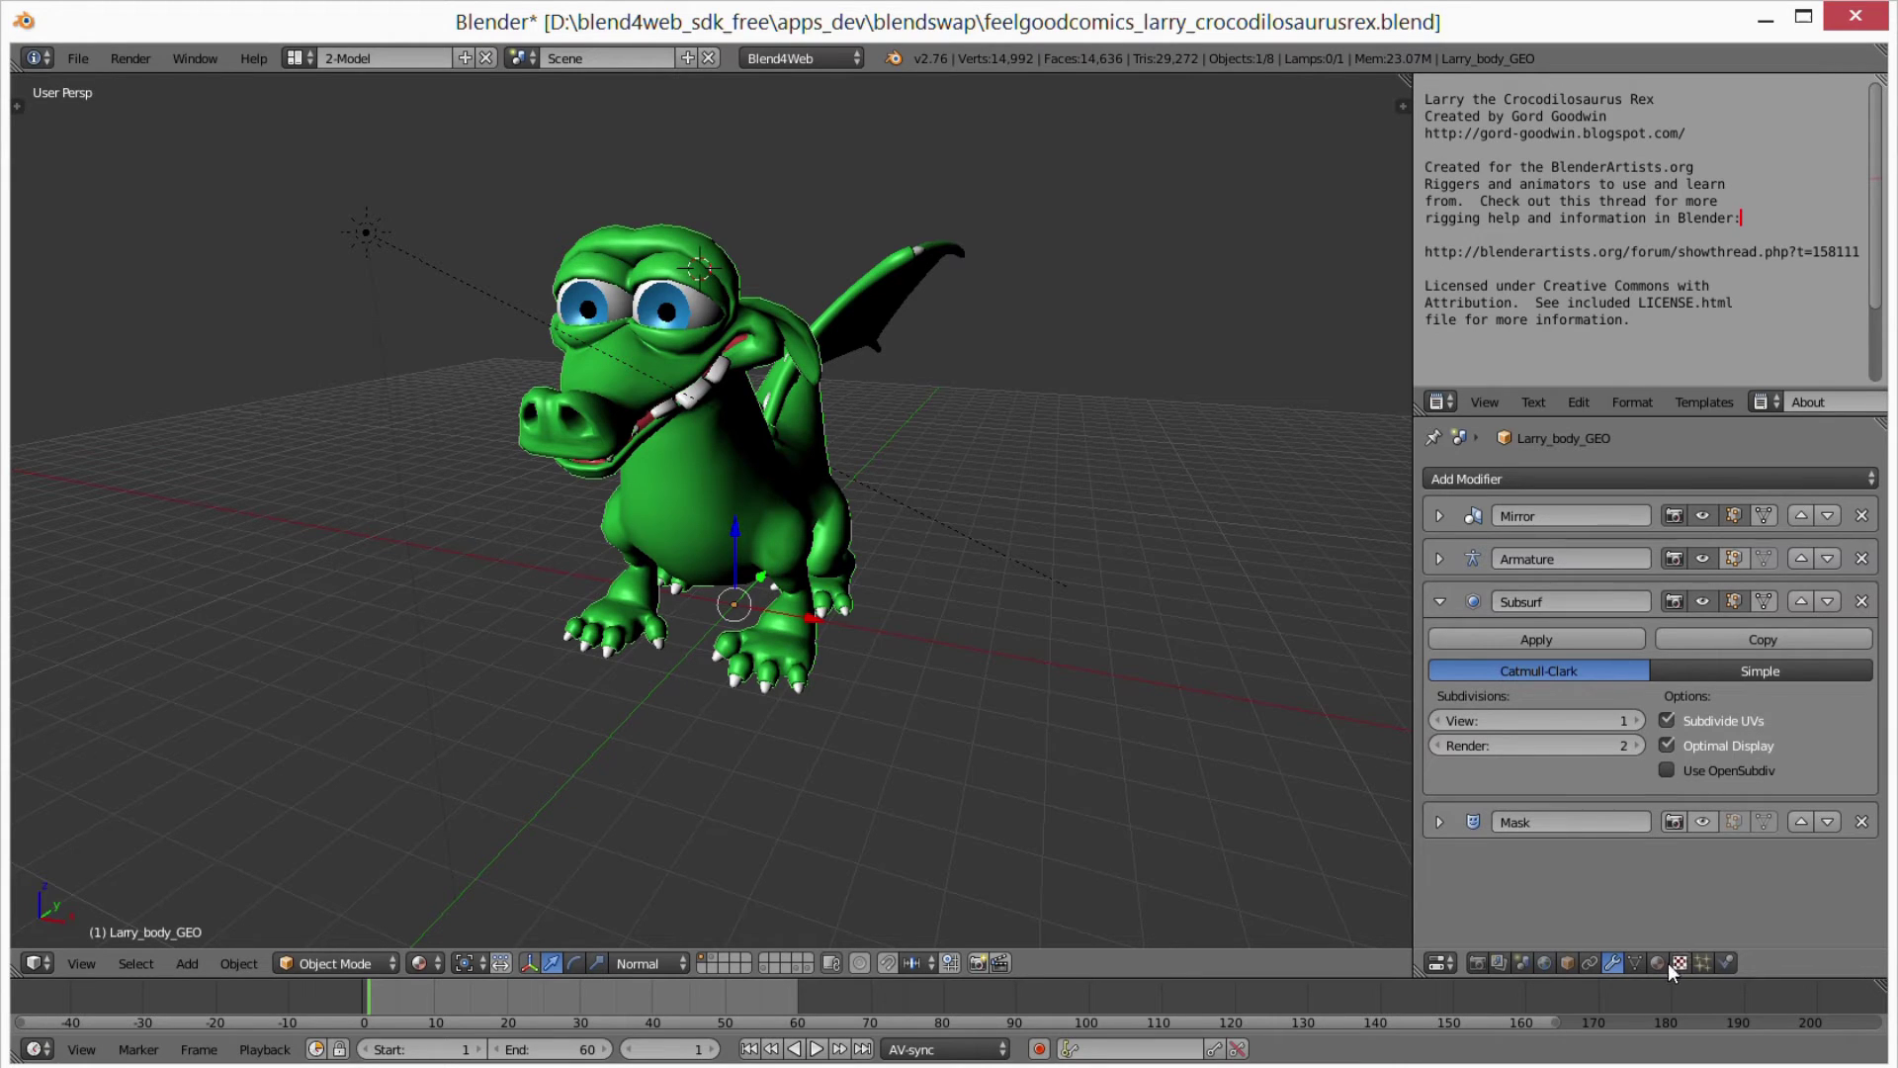
pyautogui.click(1569, 961)
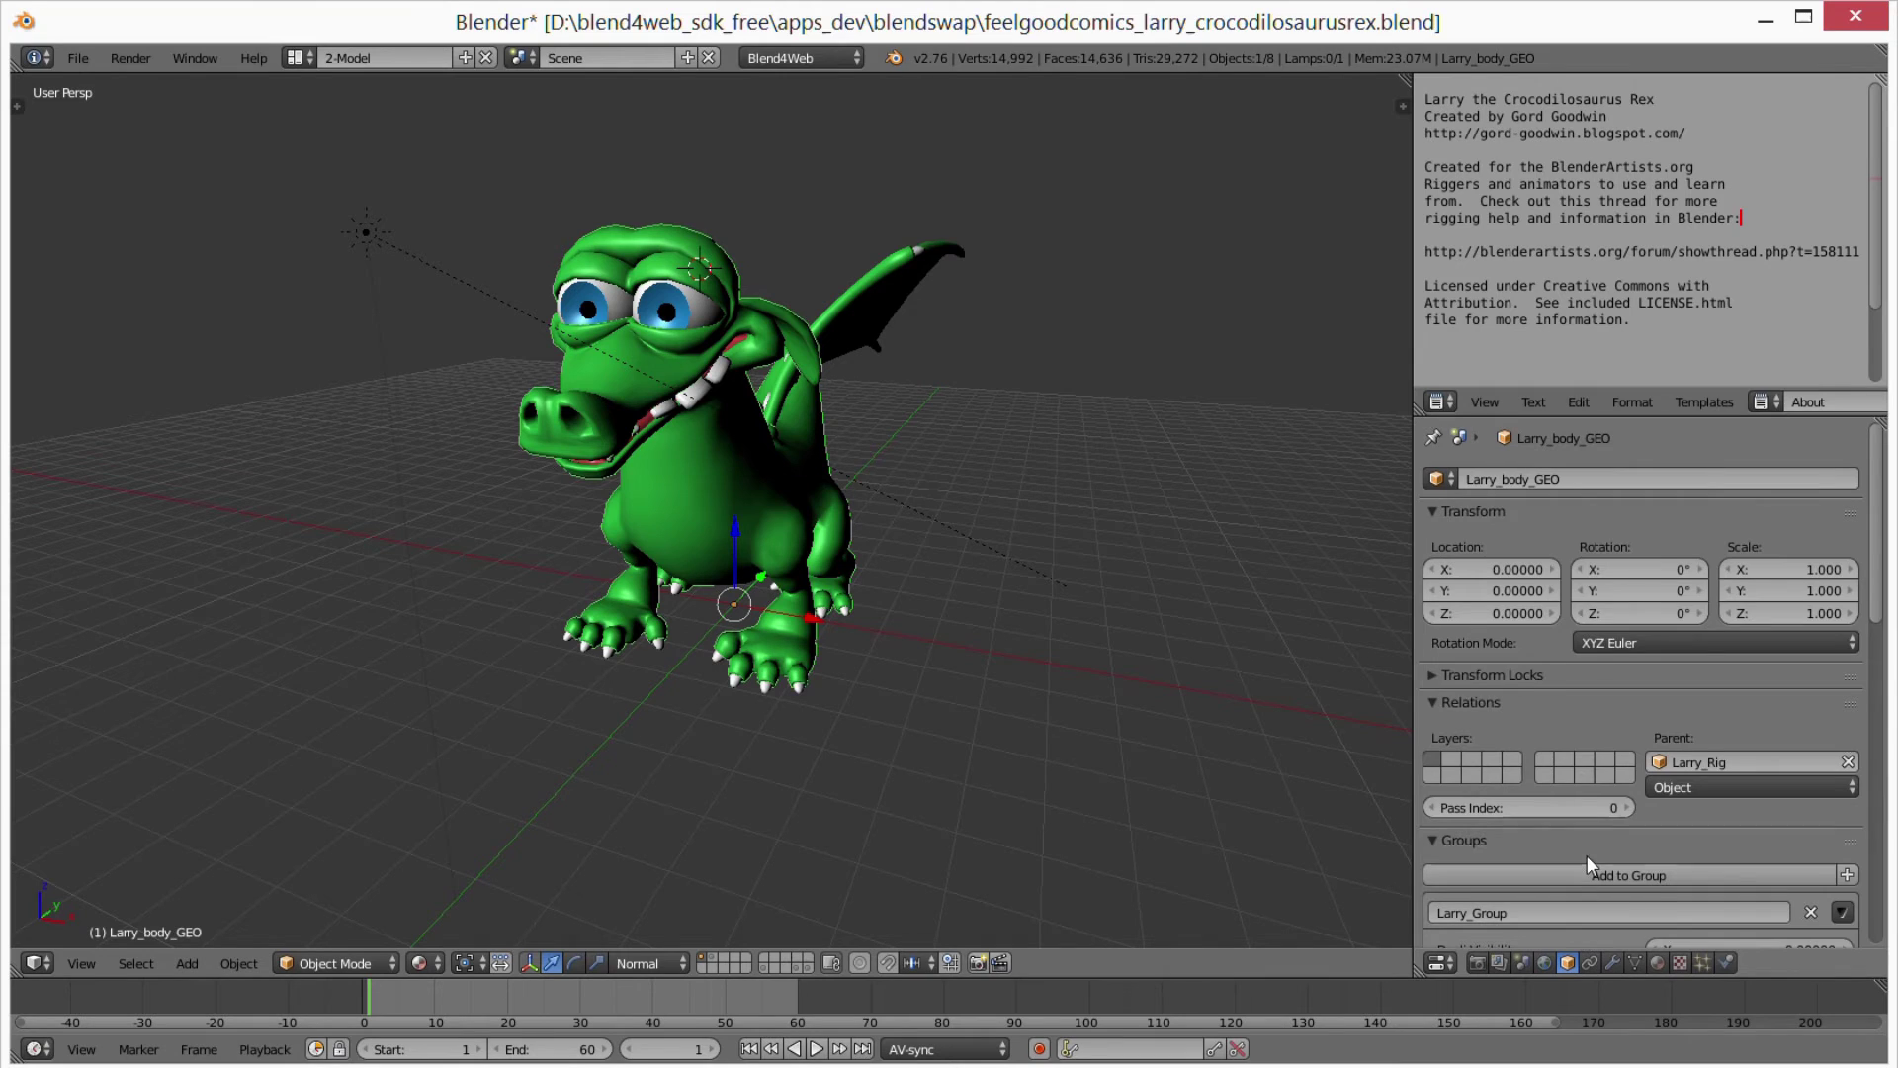
pyautogui.scroll(-2, 1587, 857)
pyautogui.scroll(-1, 1587, 857)
pyautogui.scroll(-5, 1587, 856)
pyautogui.scroll(-5, 1587, 856)
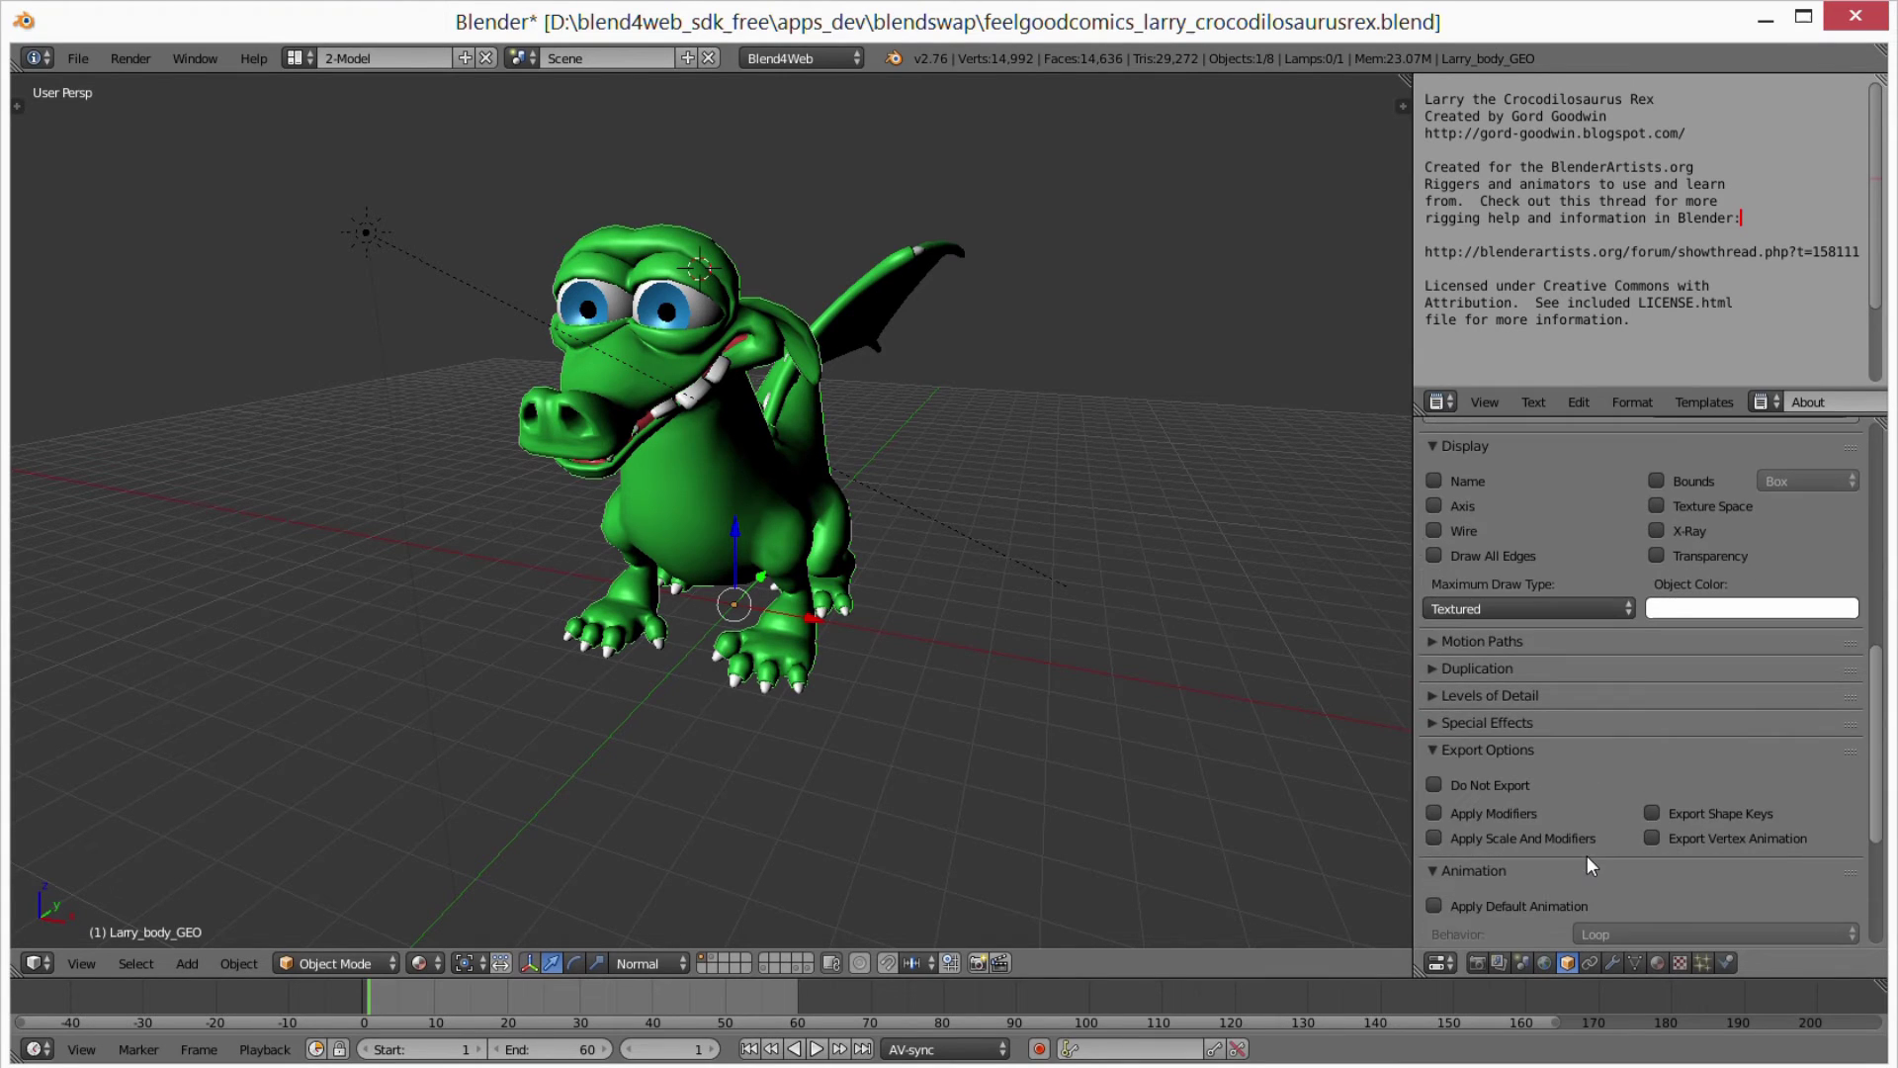
pyautogui.scroll(-1, 1580, 850)
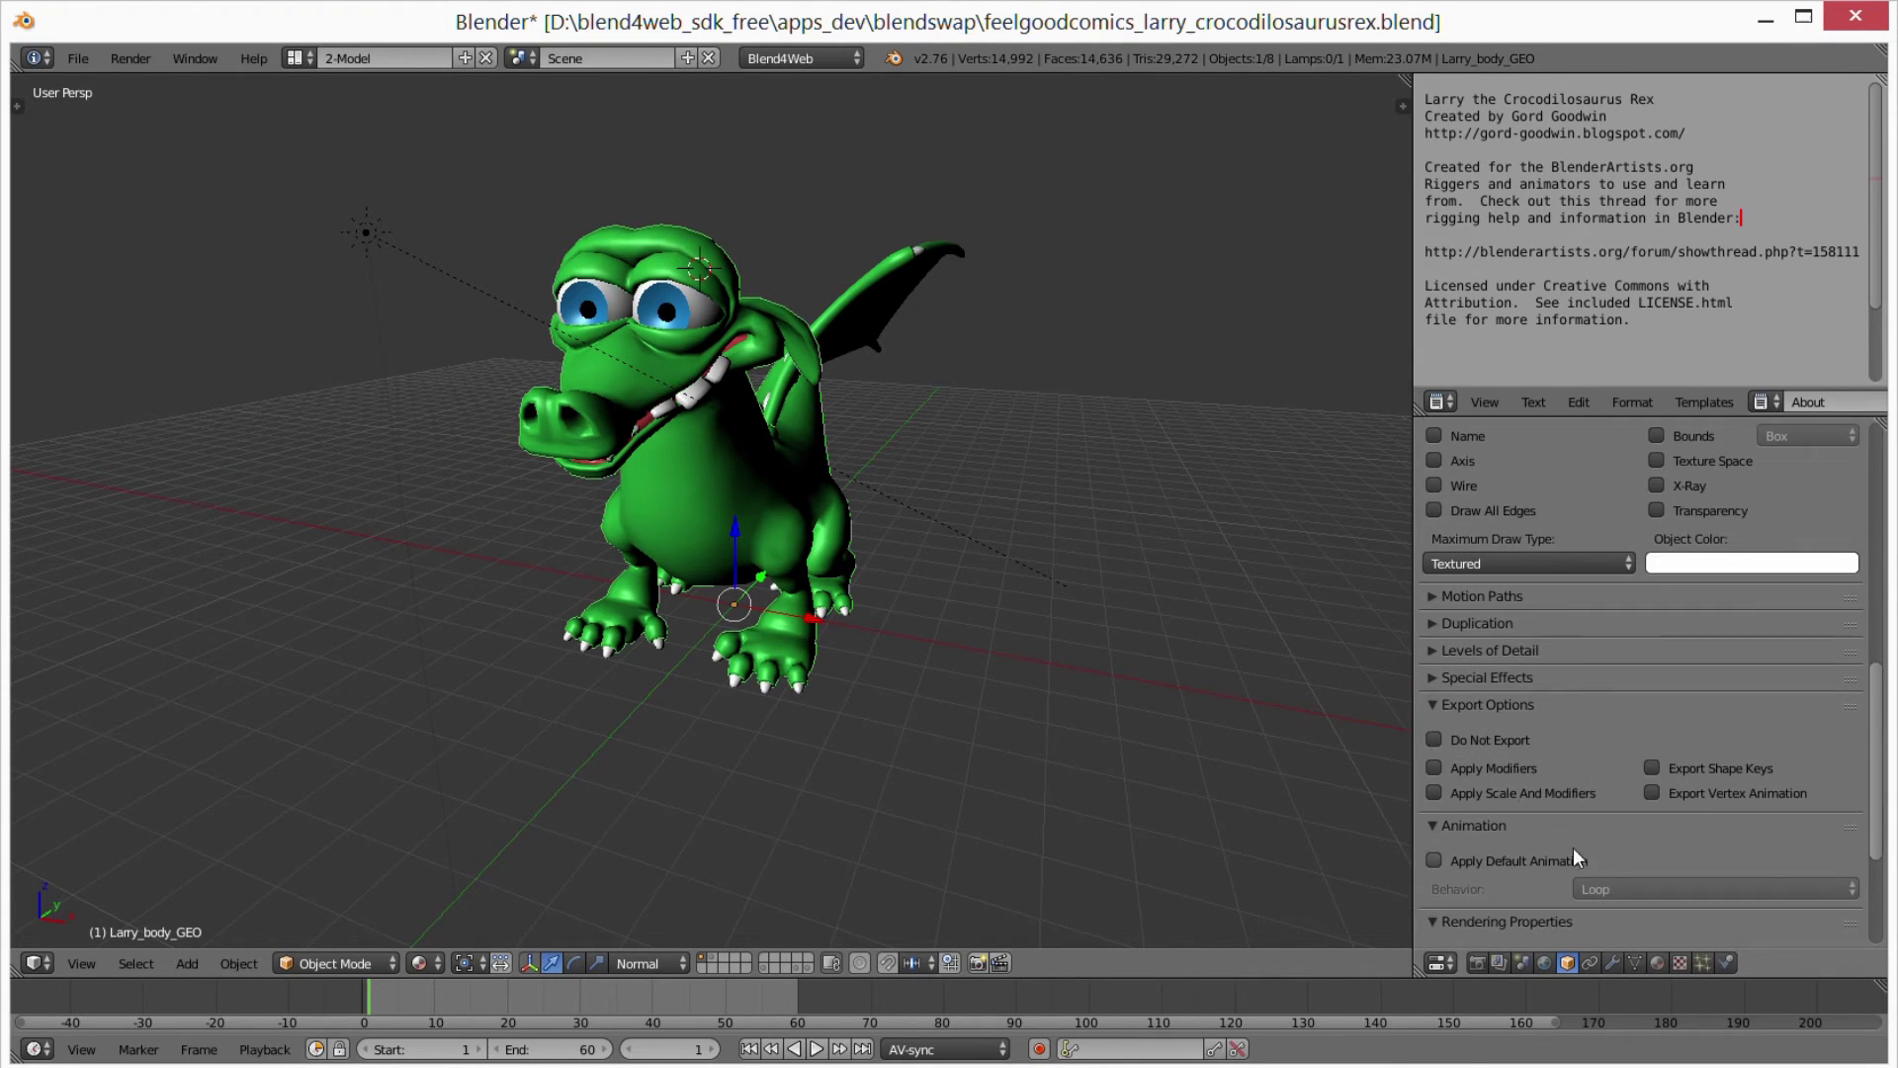
pyautogui.click(1434, 795)
# Enable Apply Scale And Modifiers export for Larry_wings_GEO and Larry_bone_GEO as well
pyautogui.moveTo(720, 662); pyautogui.dragTo(756, 499, button='middle')
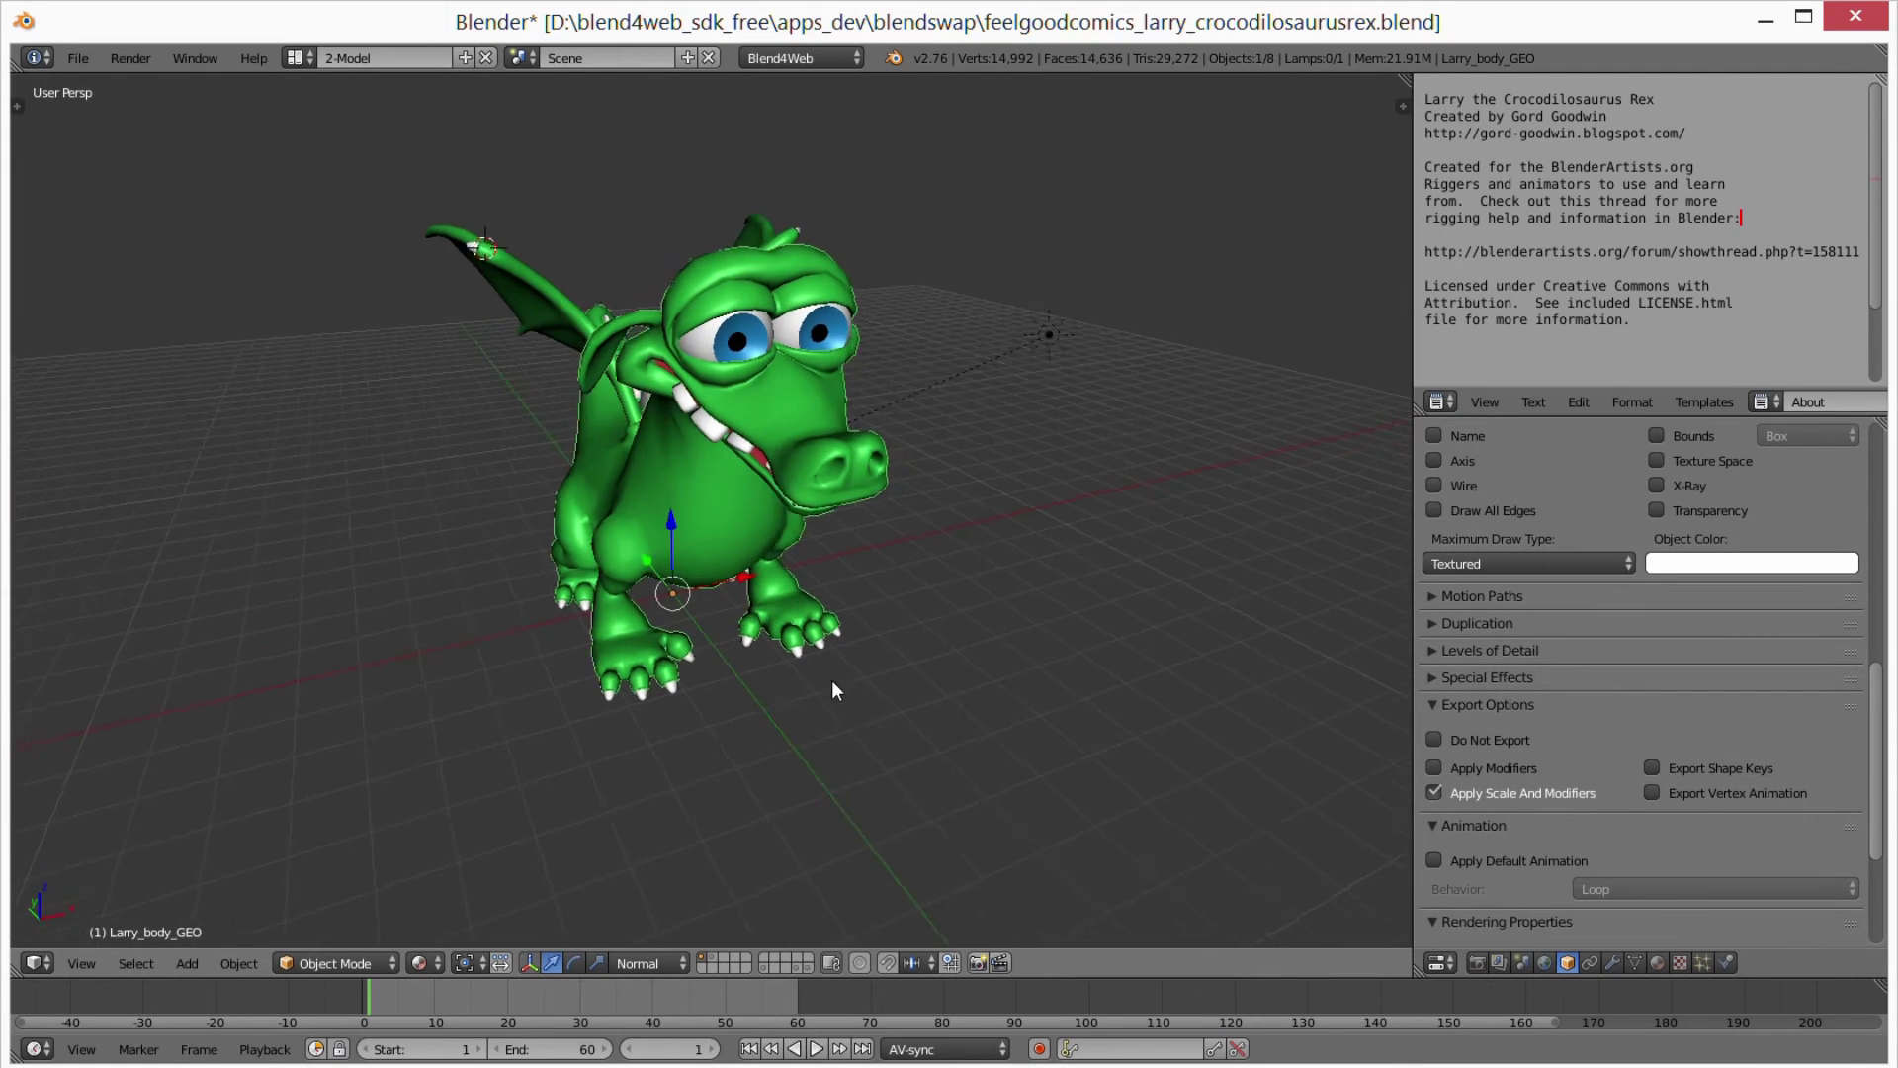
pyautogui.rightClick(544, 334)
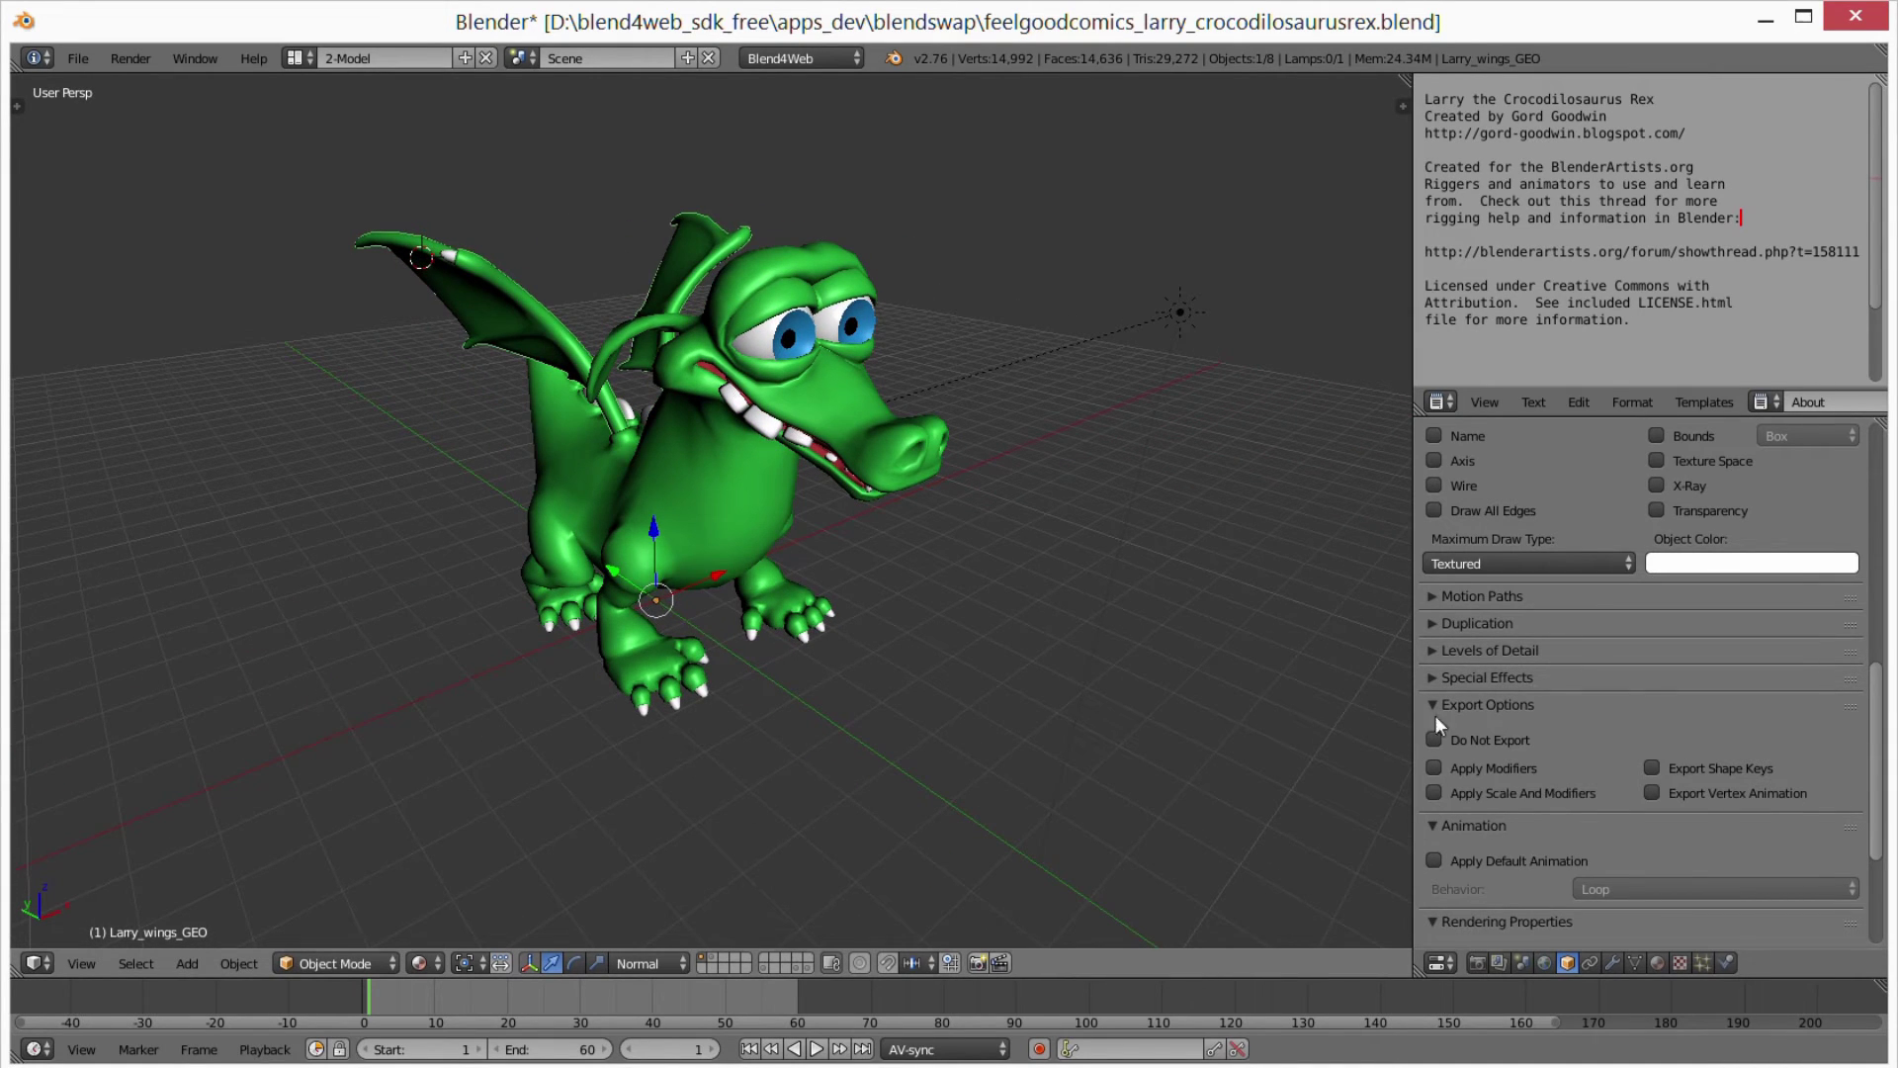
pyautogui.click(1434, 793)
pyautogui.rightClick(674, 710)
pyautogui.click(1434, 793)
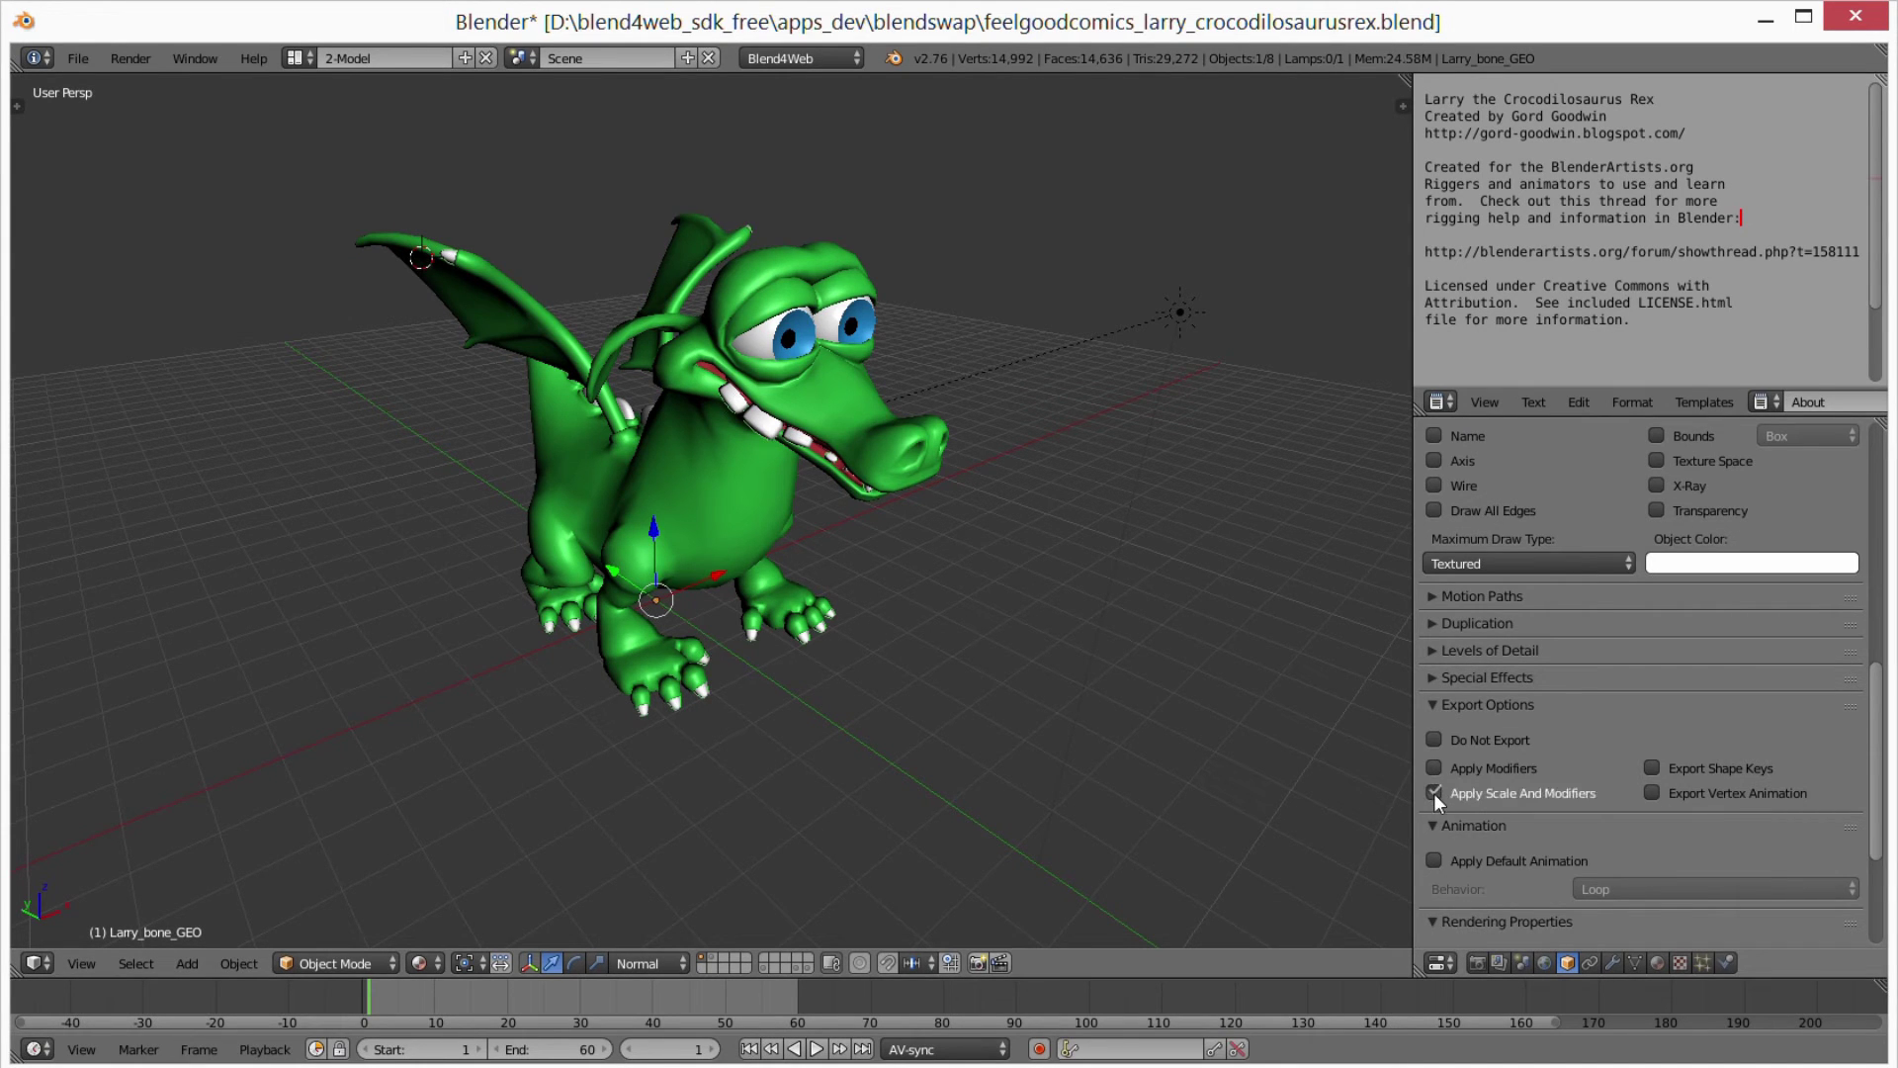
pyautogui.moveTo(1131, 677); pyautogui.dragTo(1012, 682, button='middle')
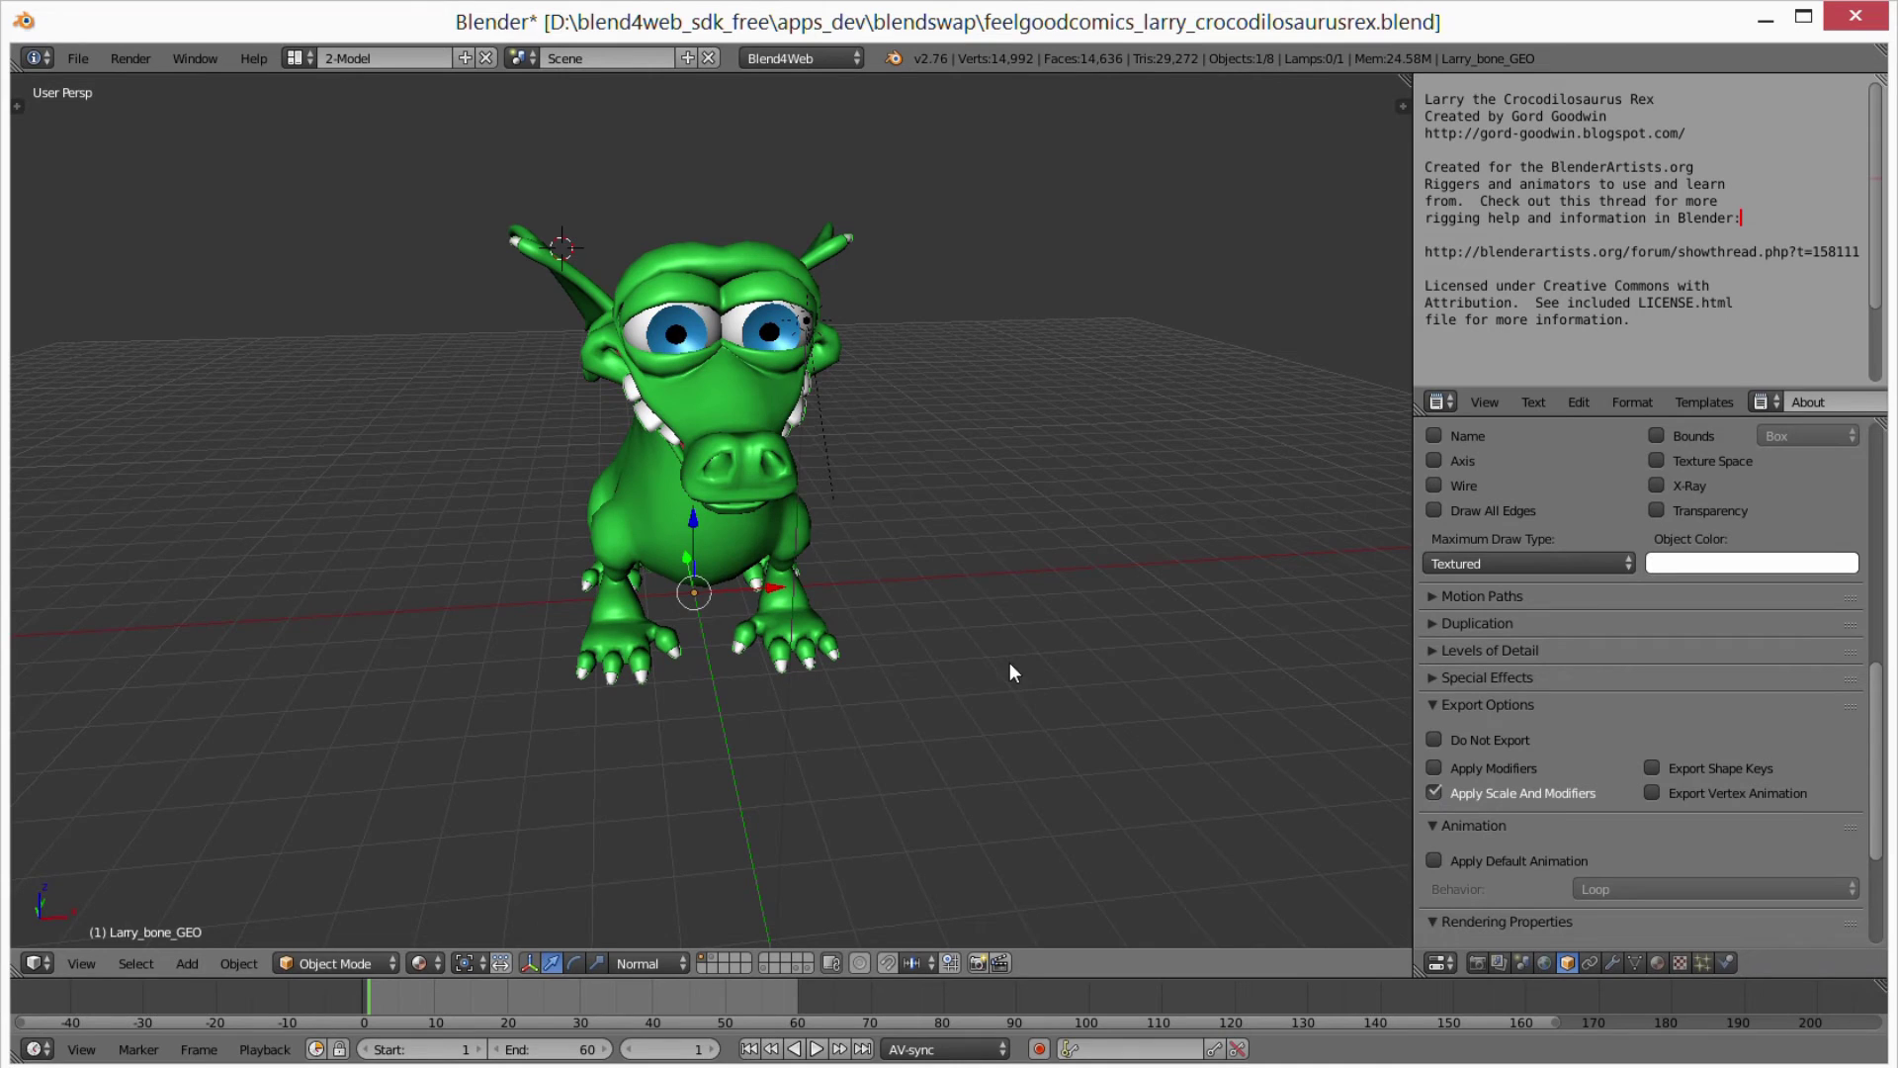
pyautogui.click(1477, 964)
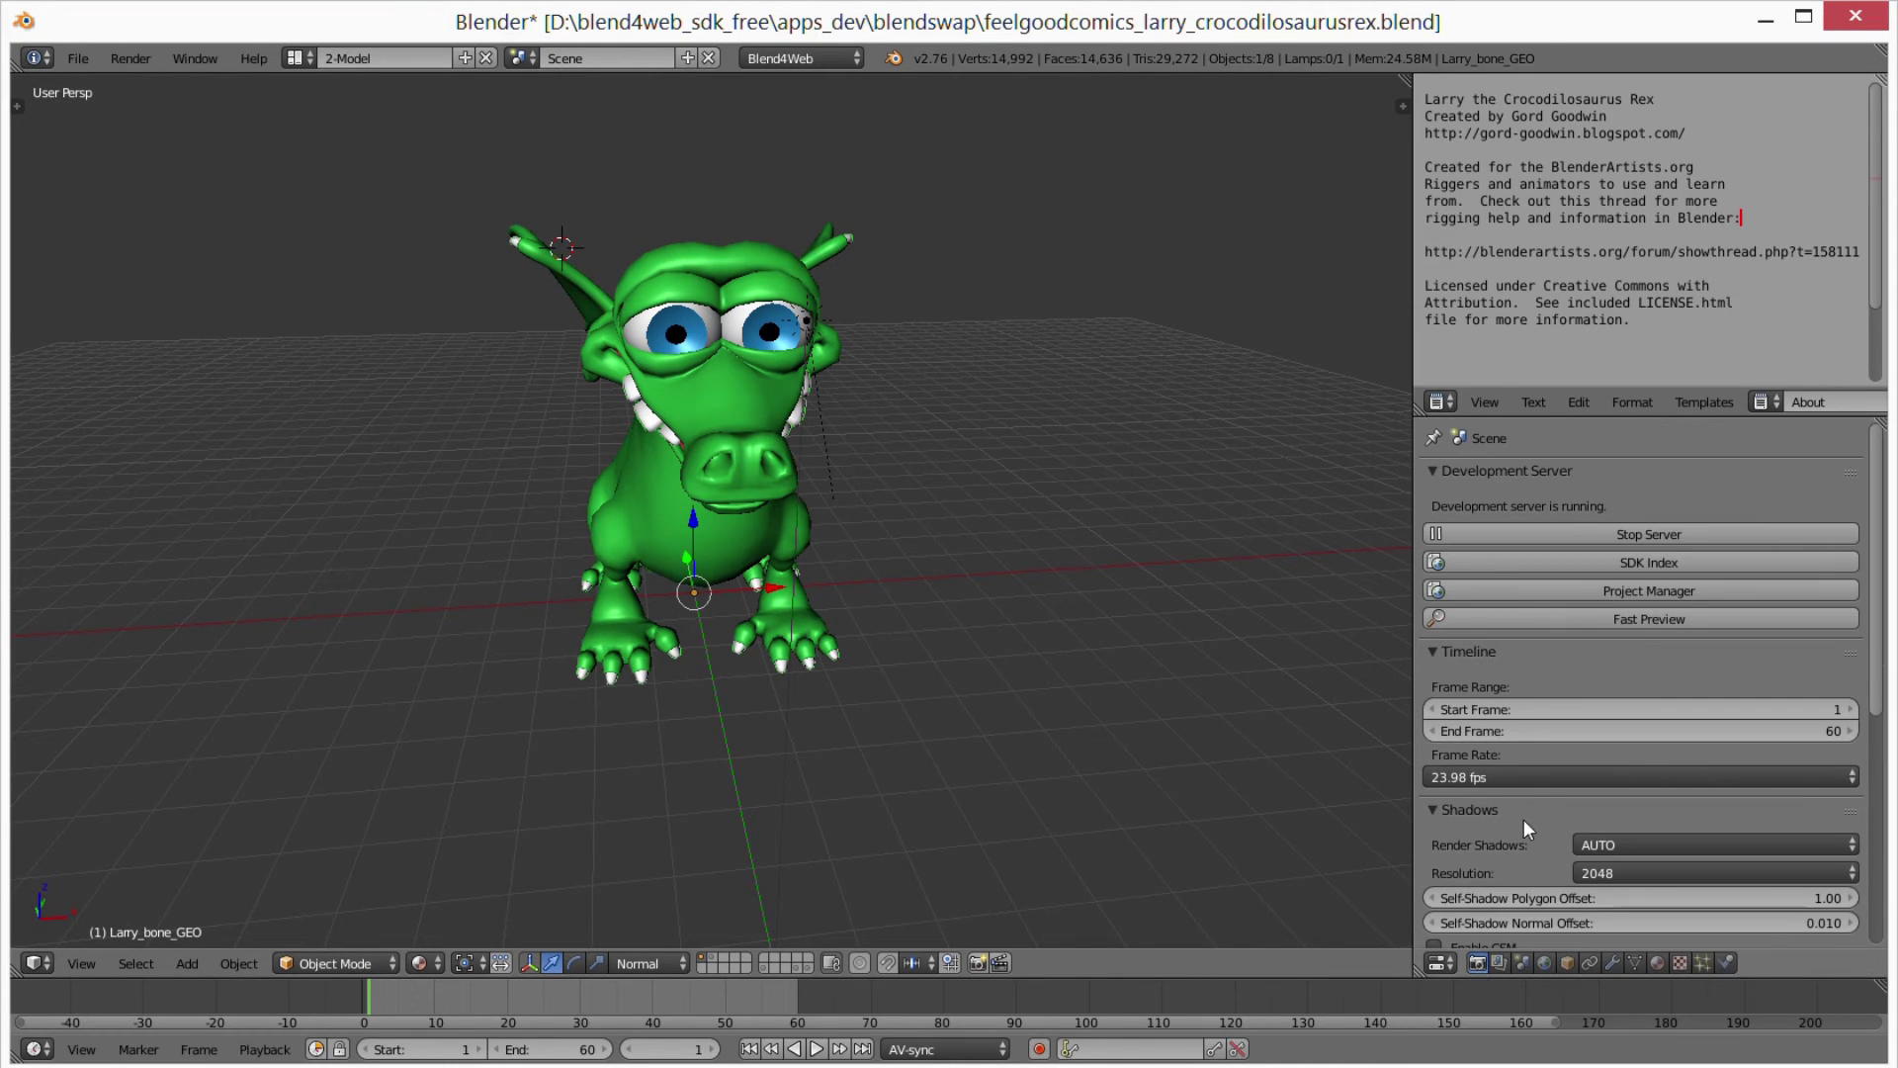
# Fast-preview the dragon in Blend4Web Viewer, orbit around it, then close the viewer
pyautogui.click(1668, 619)
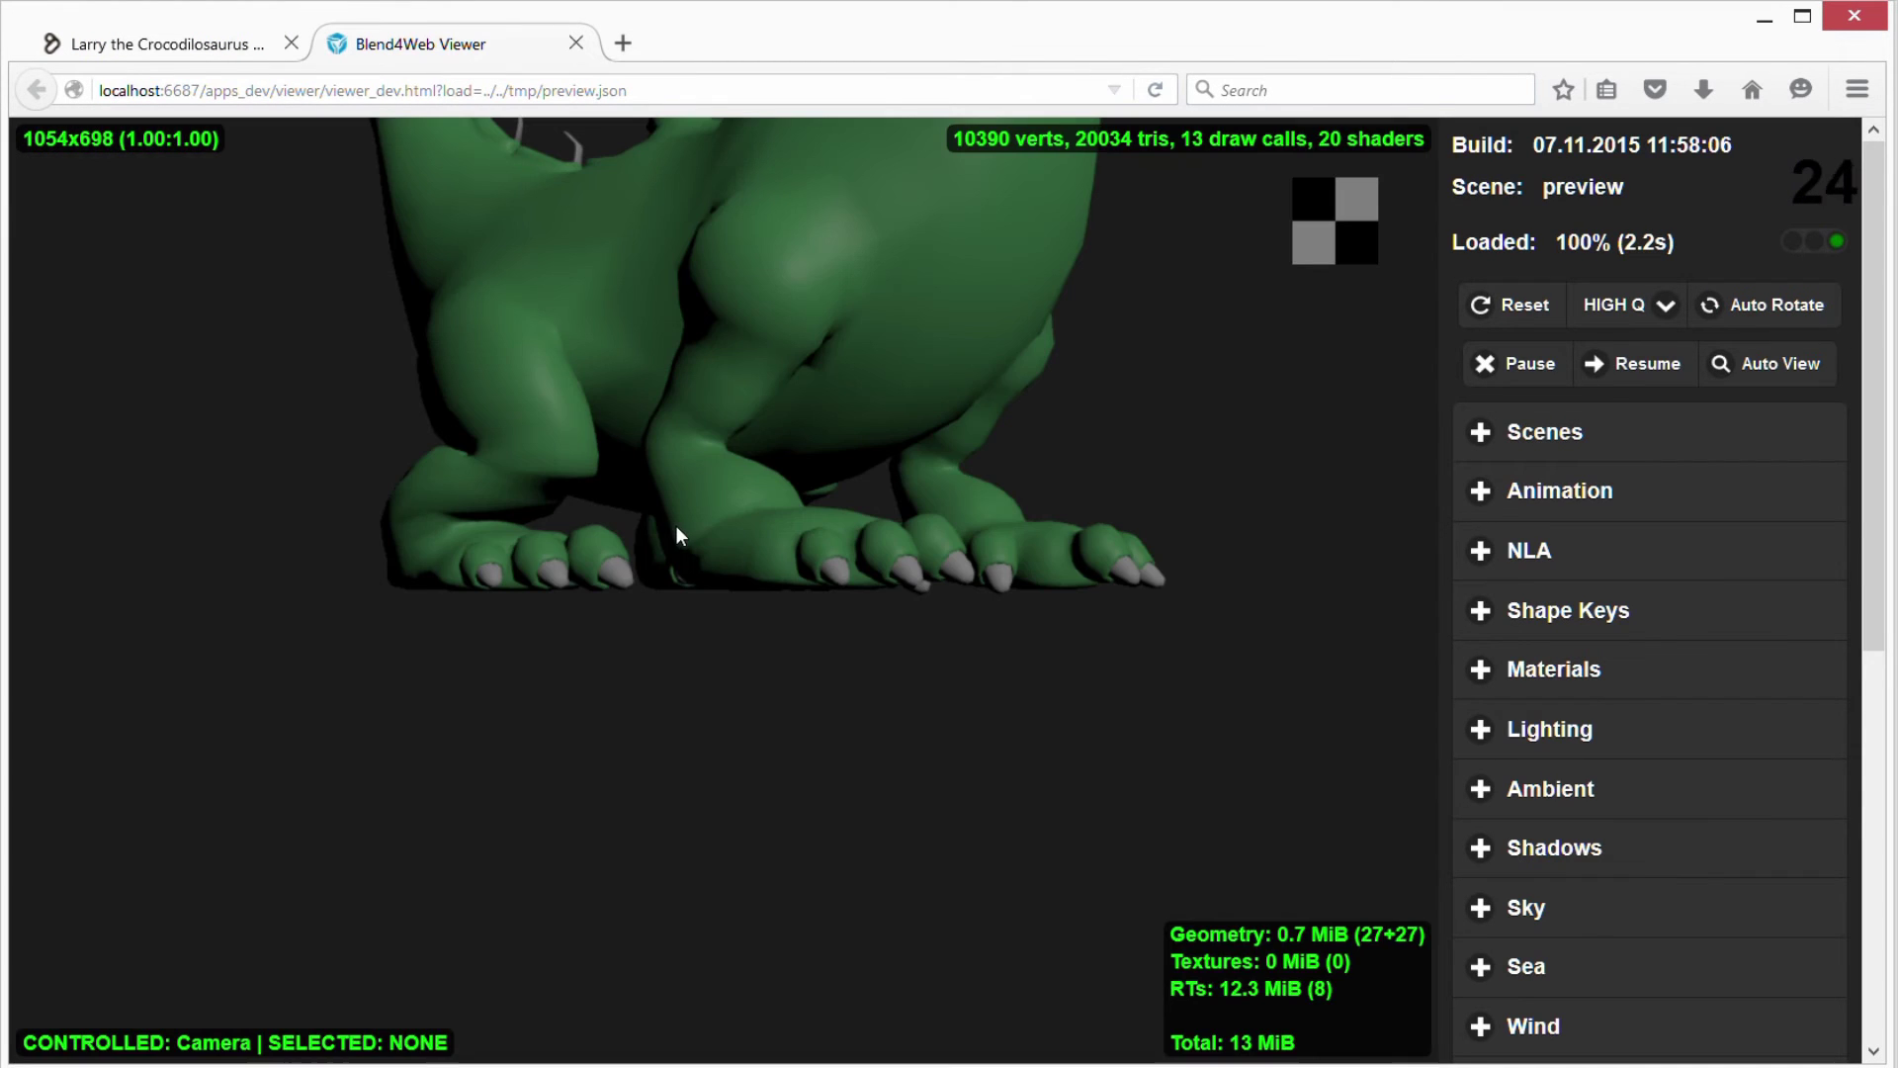
pyautogui.moveTo(763, 428); pyautogui.dragTo(706, 768)
pyautogui.scroll(-5, 704, 759)
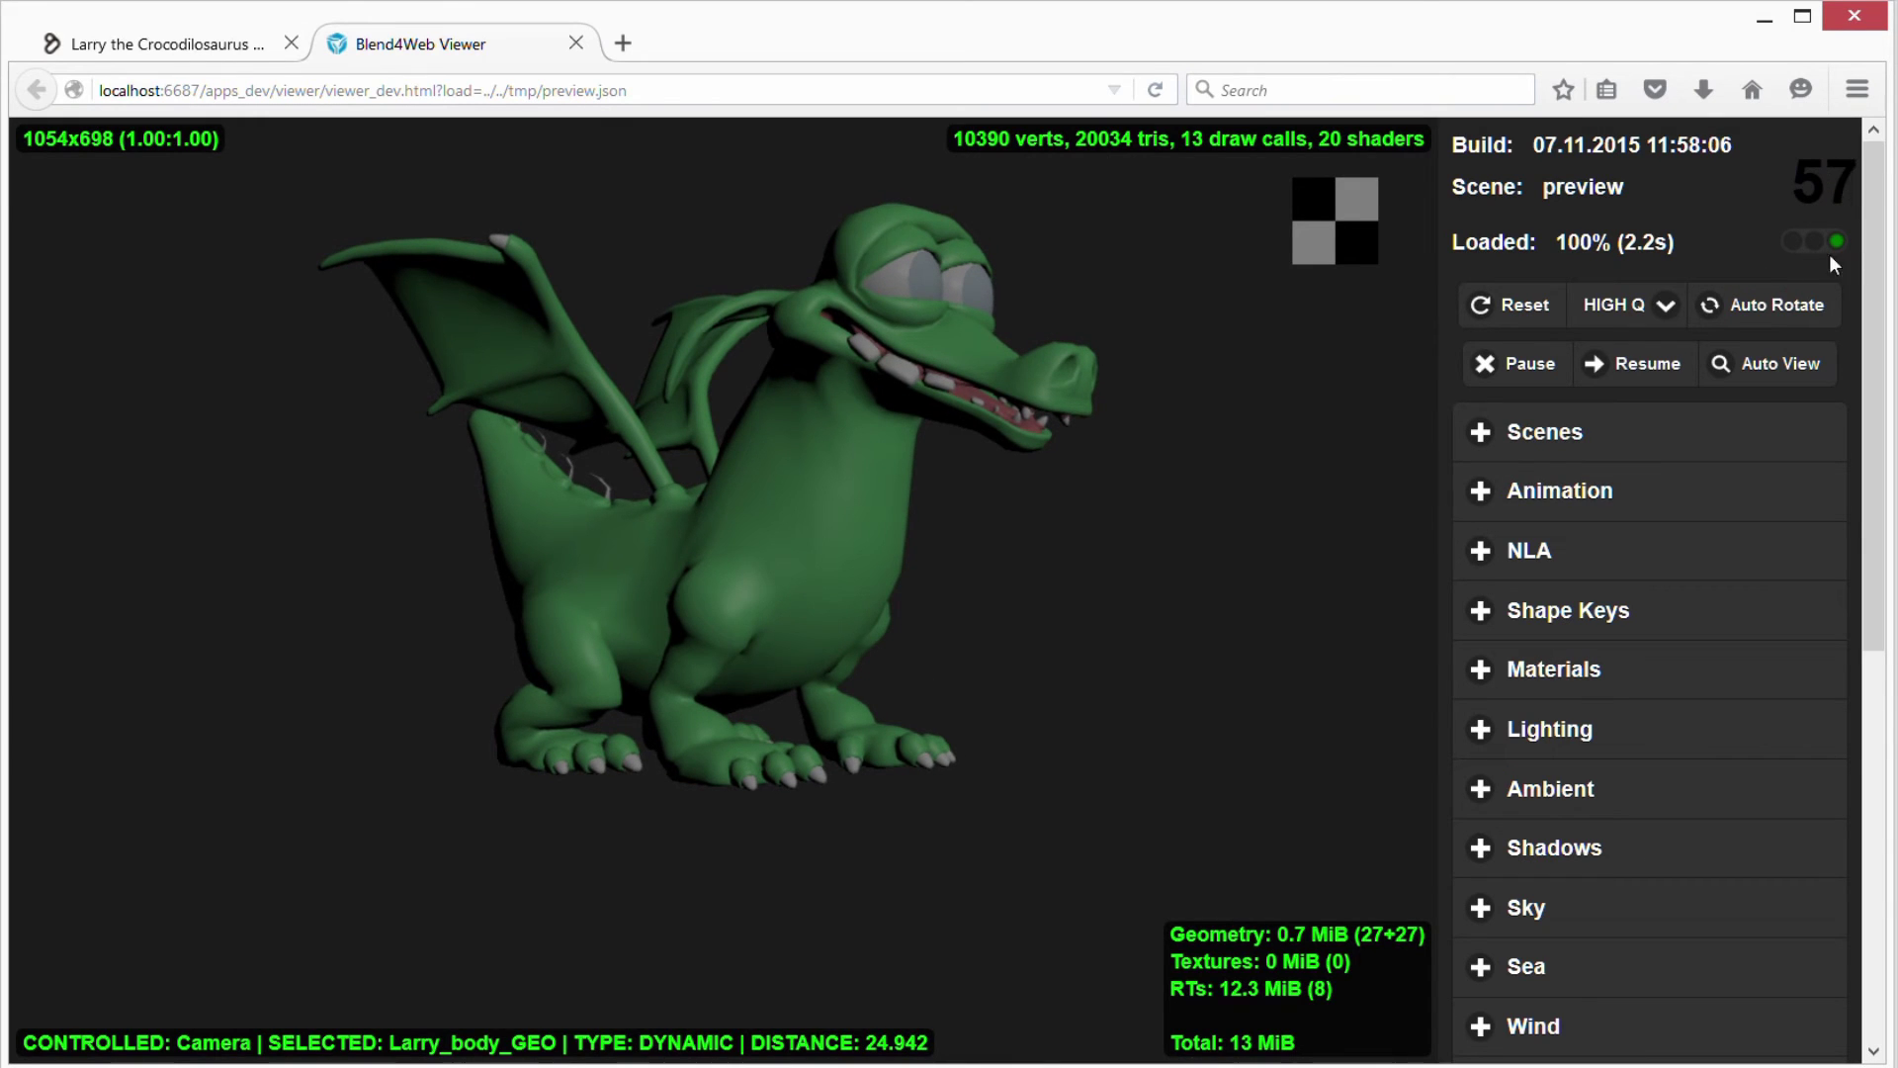
pyautogui.moveTo(1050, 595)
pyautogui.mouseDown()
pyautogui.moveTo(724, 671)
pyautogui.moveTo(238, 702)
pyautogui.moveTo(389, 716)
pyautogui.moveTo(479, 531)
pyautogui.mouseUp()
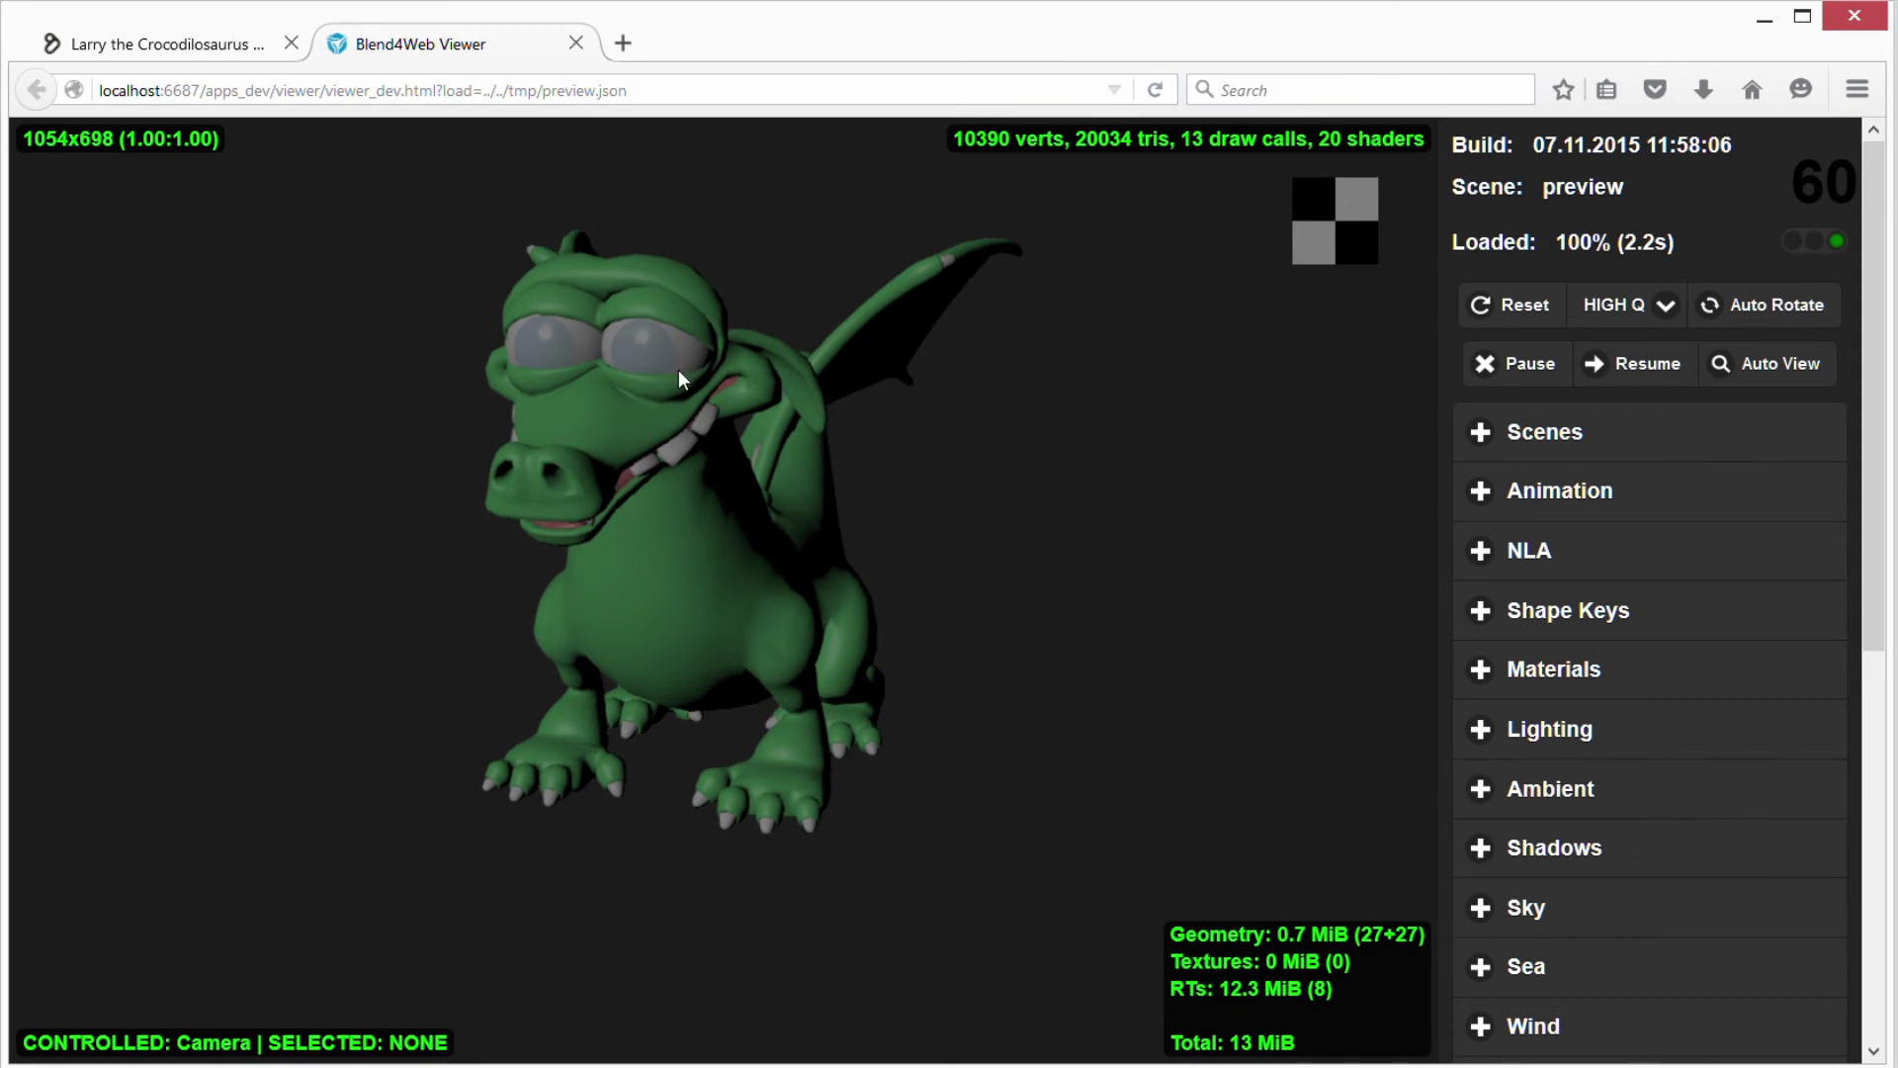
pyautogui.click(576, 43)
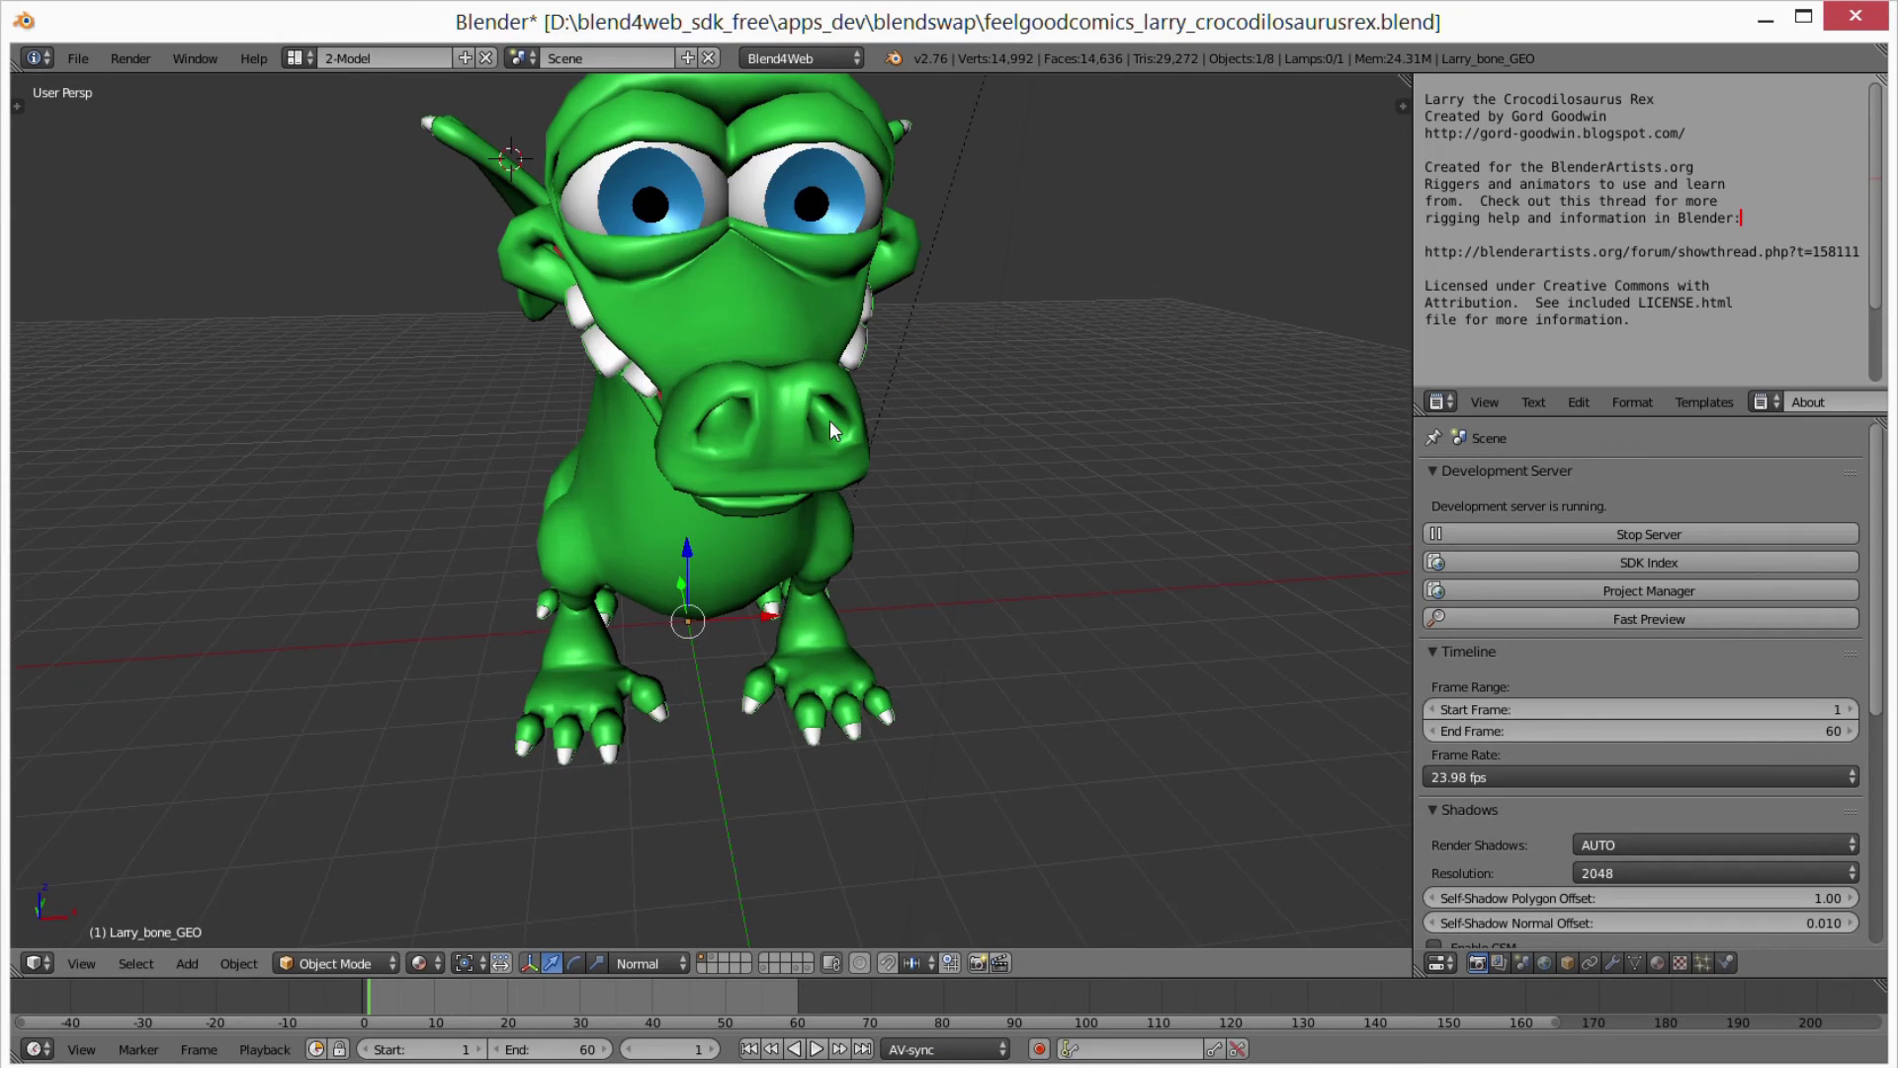
pyautogui.moveTo(828, 419)
pyautogui.mouseDown(button='middle')
pyautogui.moveTo(809, 461)
pyautogui.moveTo(765, 406)
pyautogui.mouseUp(button='middle')
# Set Larry_eyeL_GEO's Larry_Cornea material to Alpha Blend transparency and launch a fresh preview
pyautogui.rightClick(691, 265)
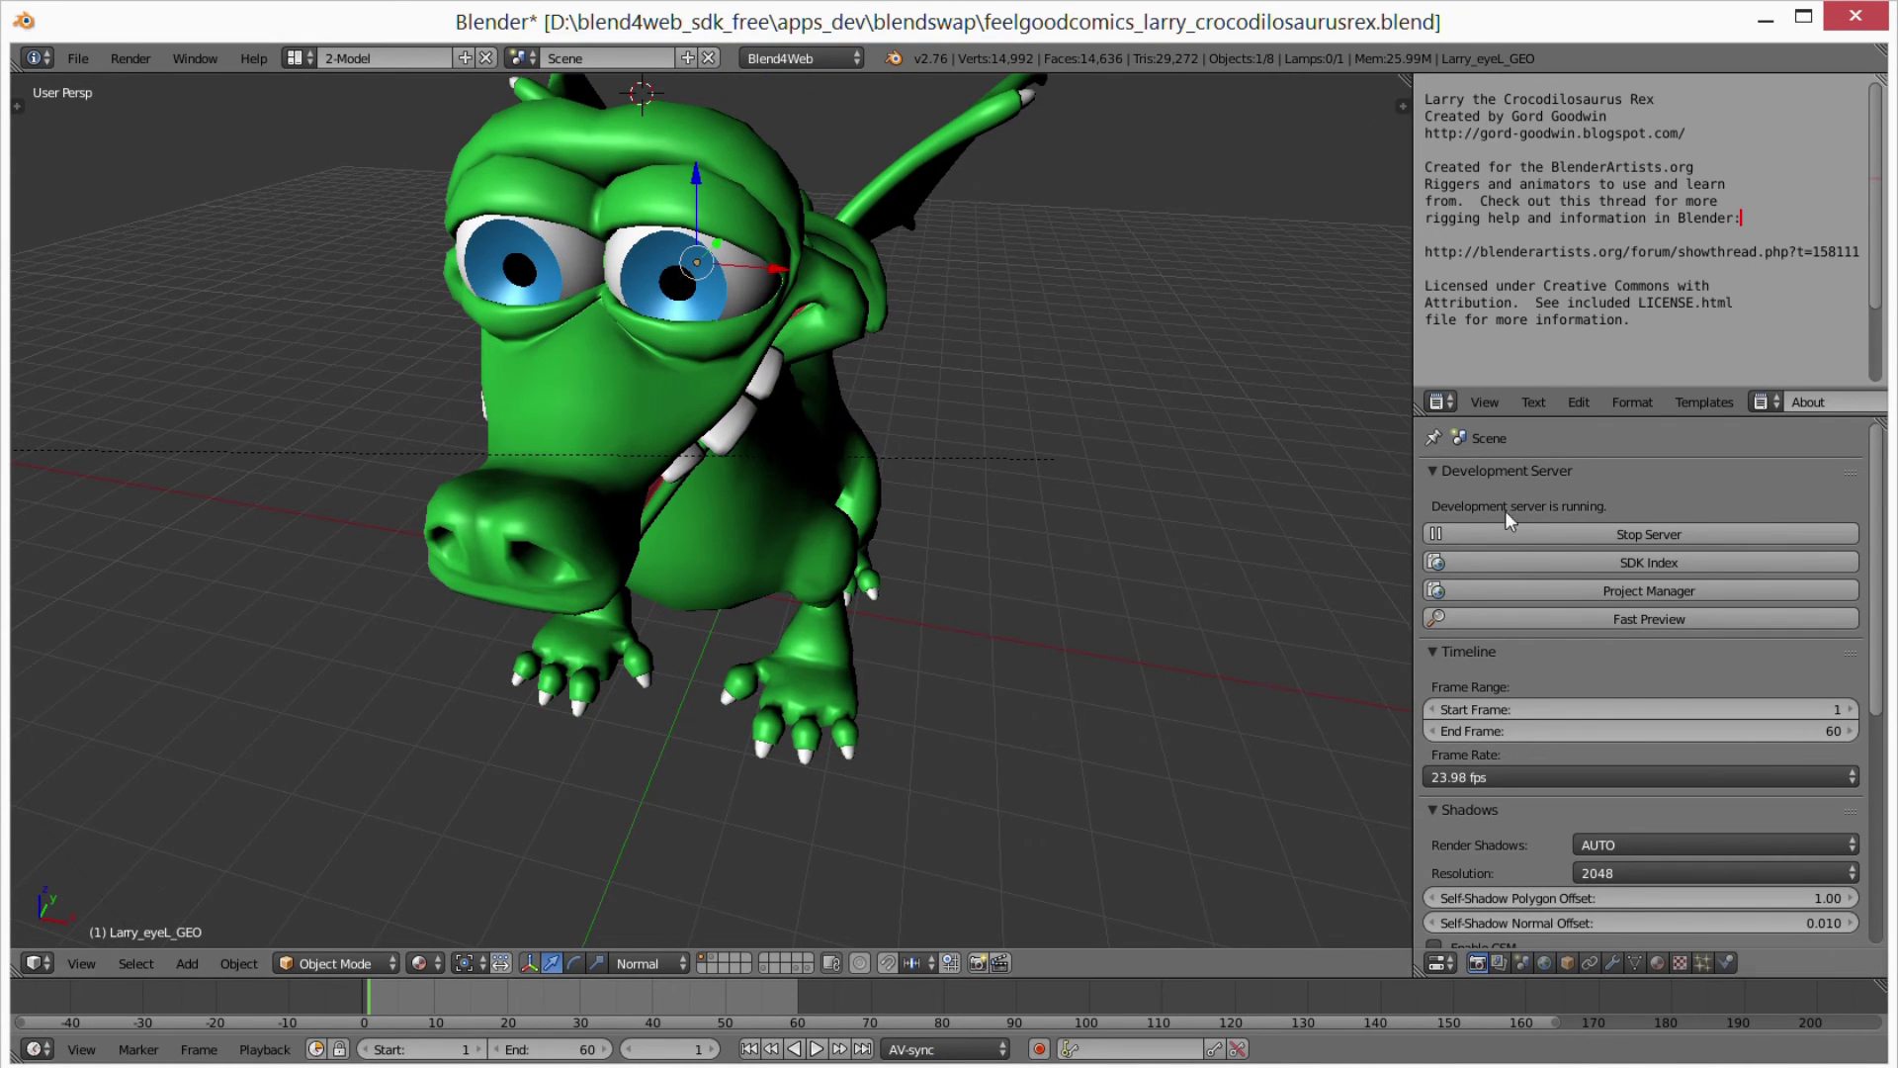
pyautogui.click(1658, 961)
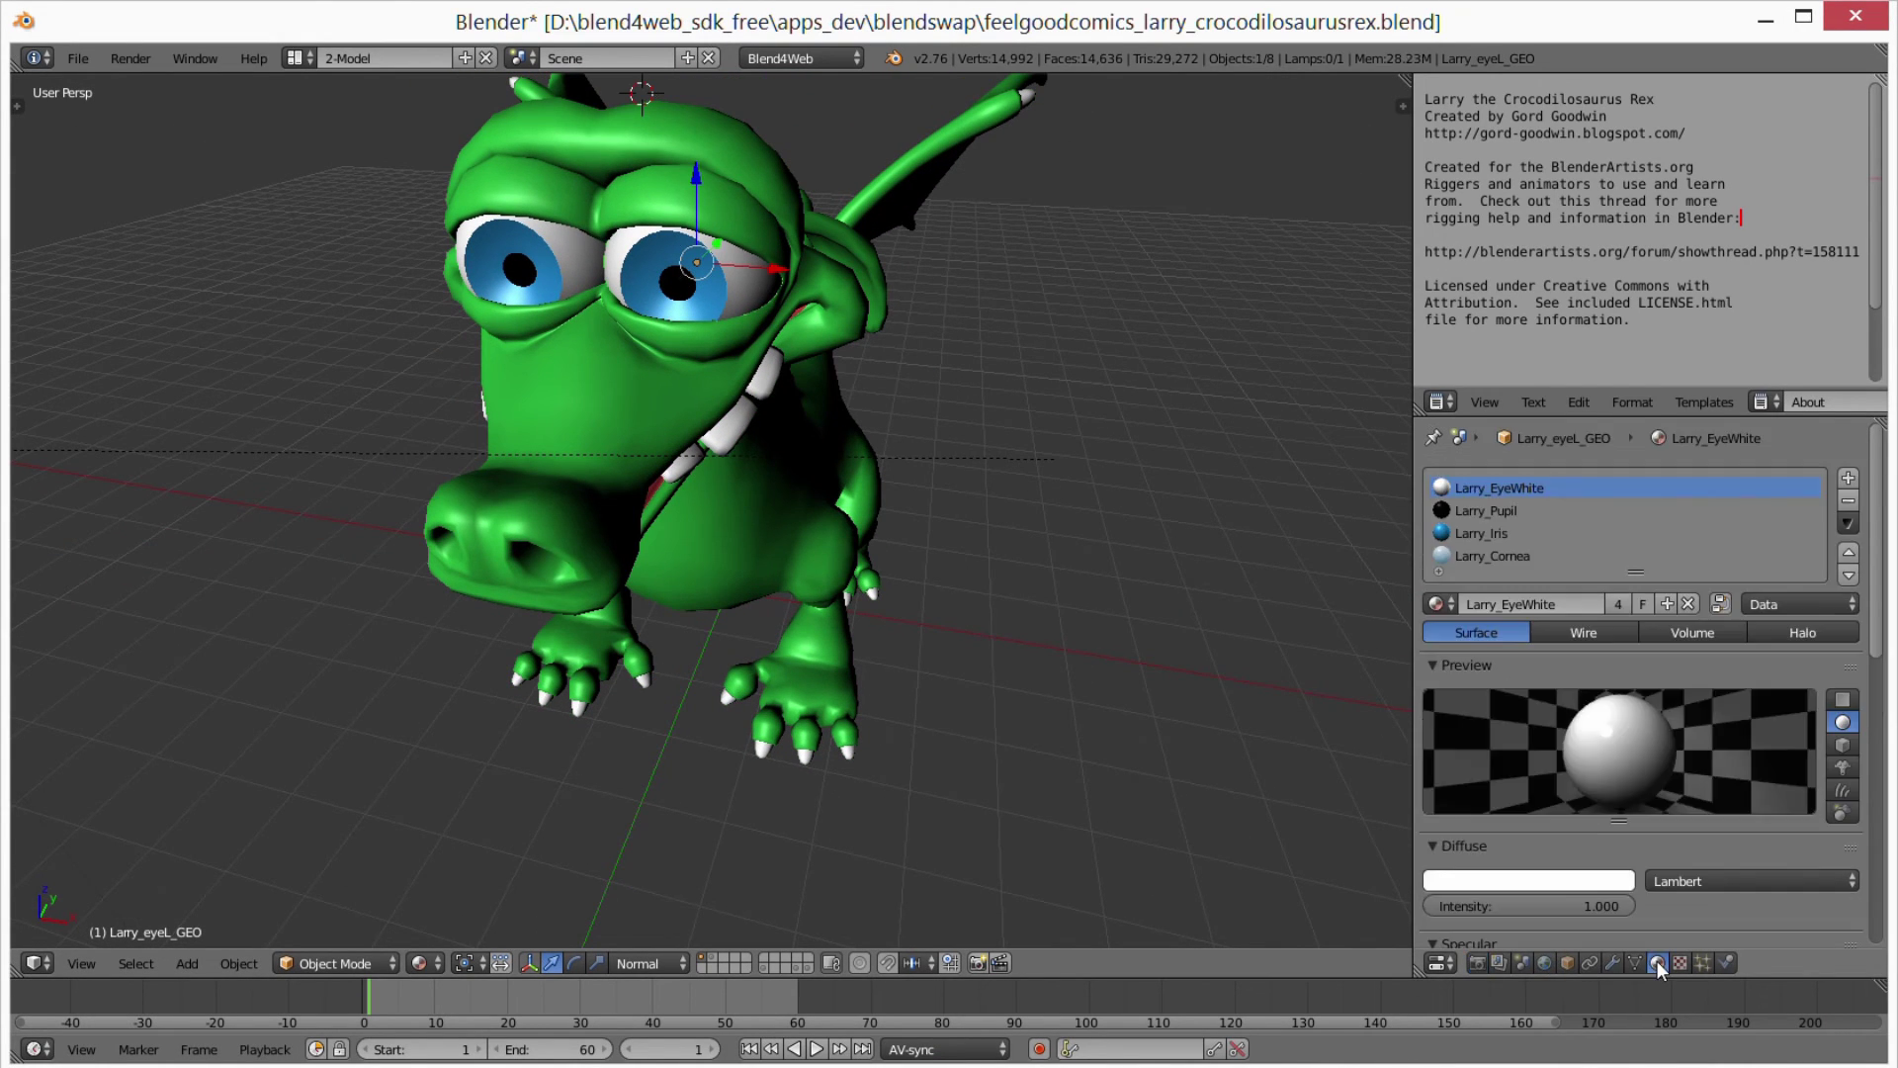
pyautogui.click(1479, 508)
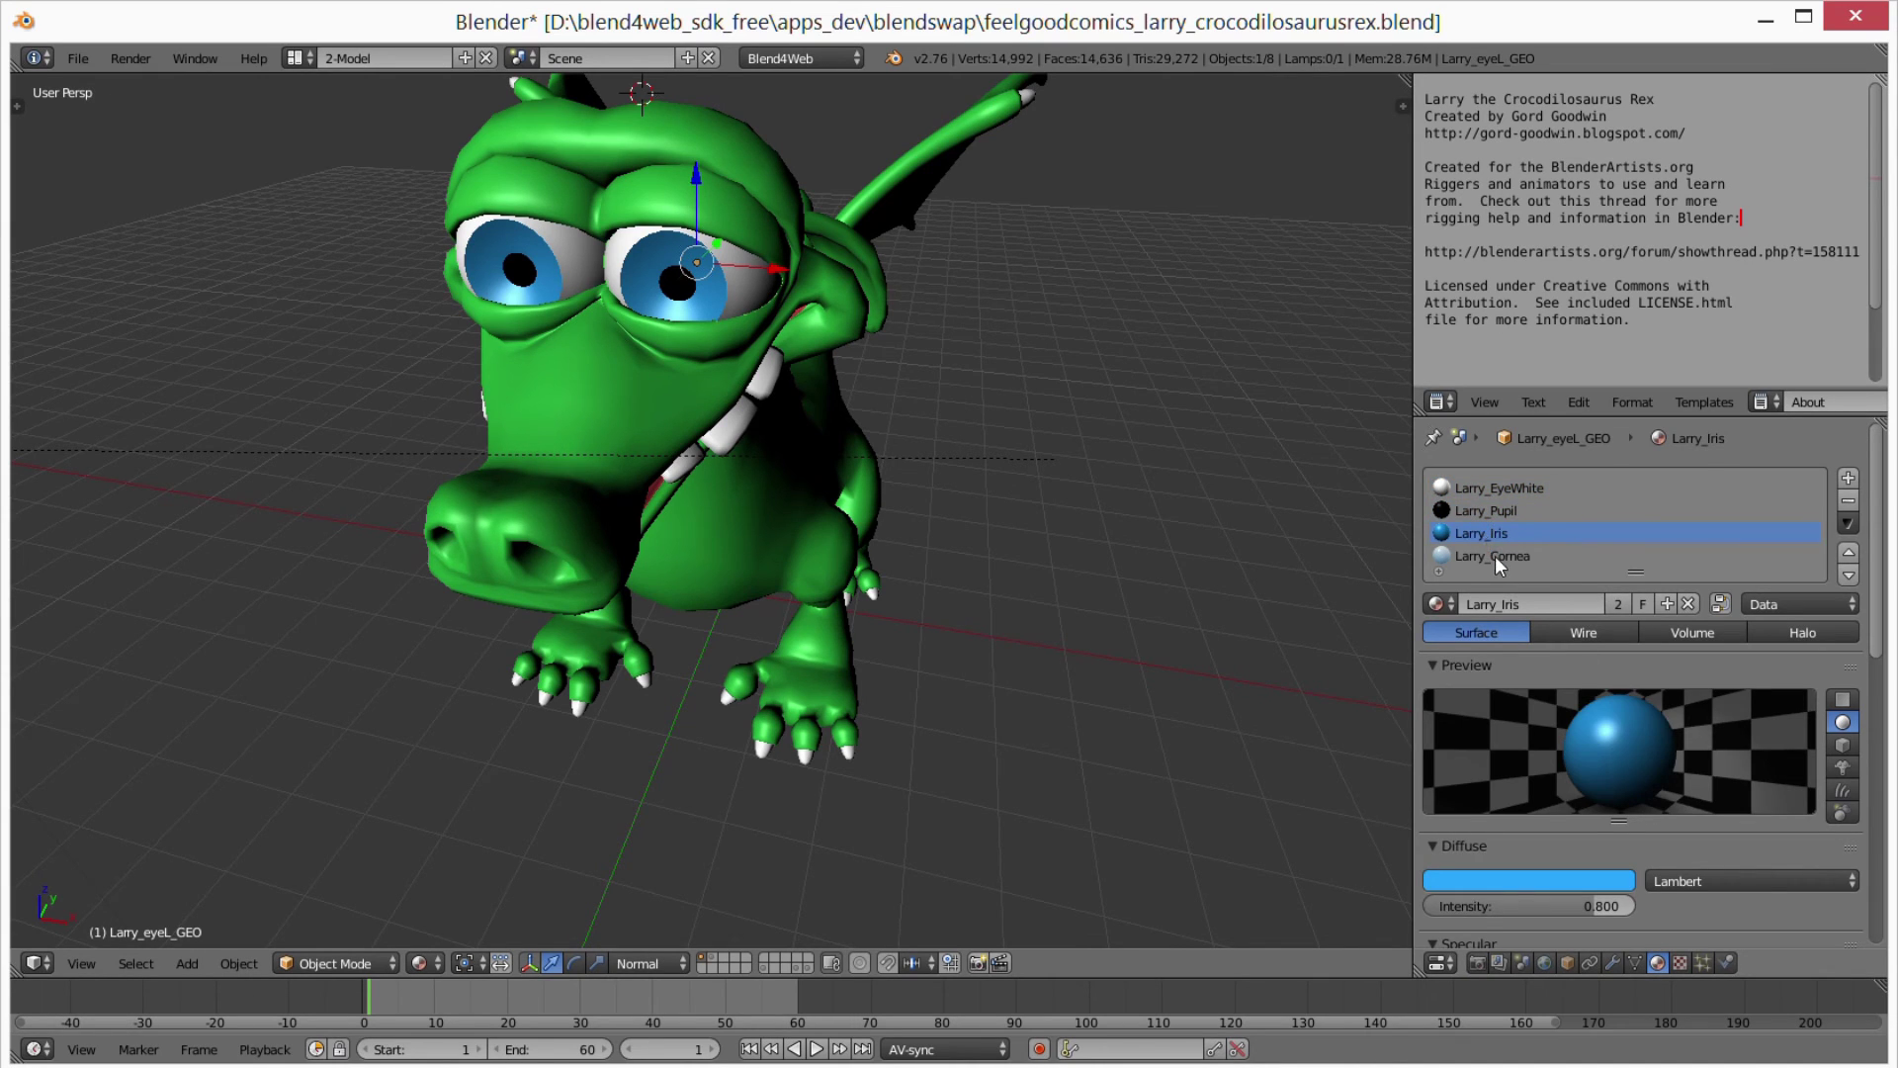
pyautogui.click(1495, 555)
pyautogui.scroll(-3, 1671, 732)
pyautogui.scroll(-3, 1677, 751)
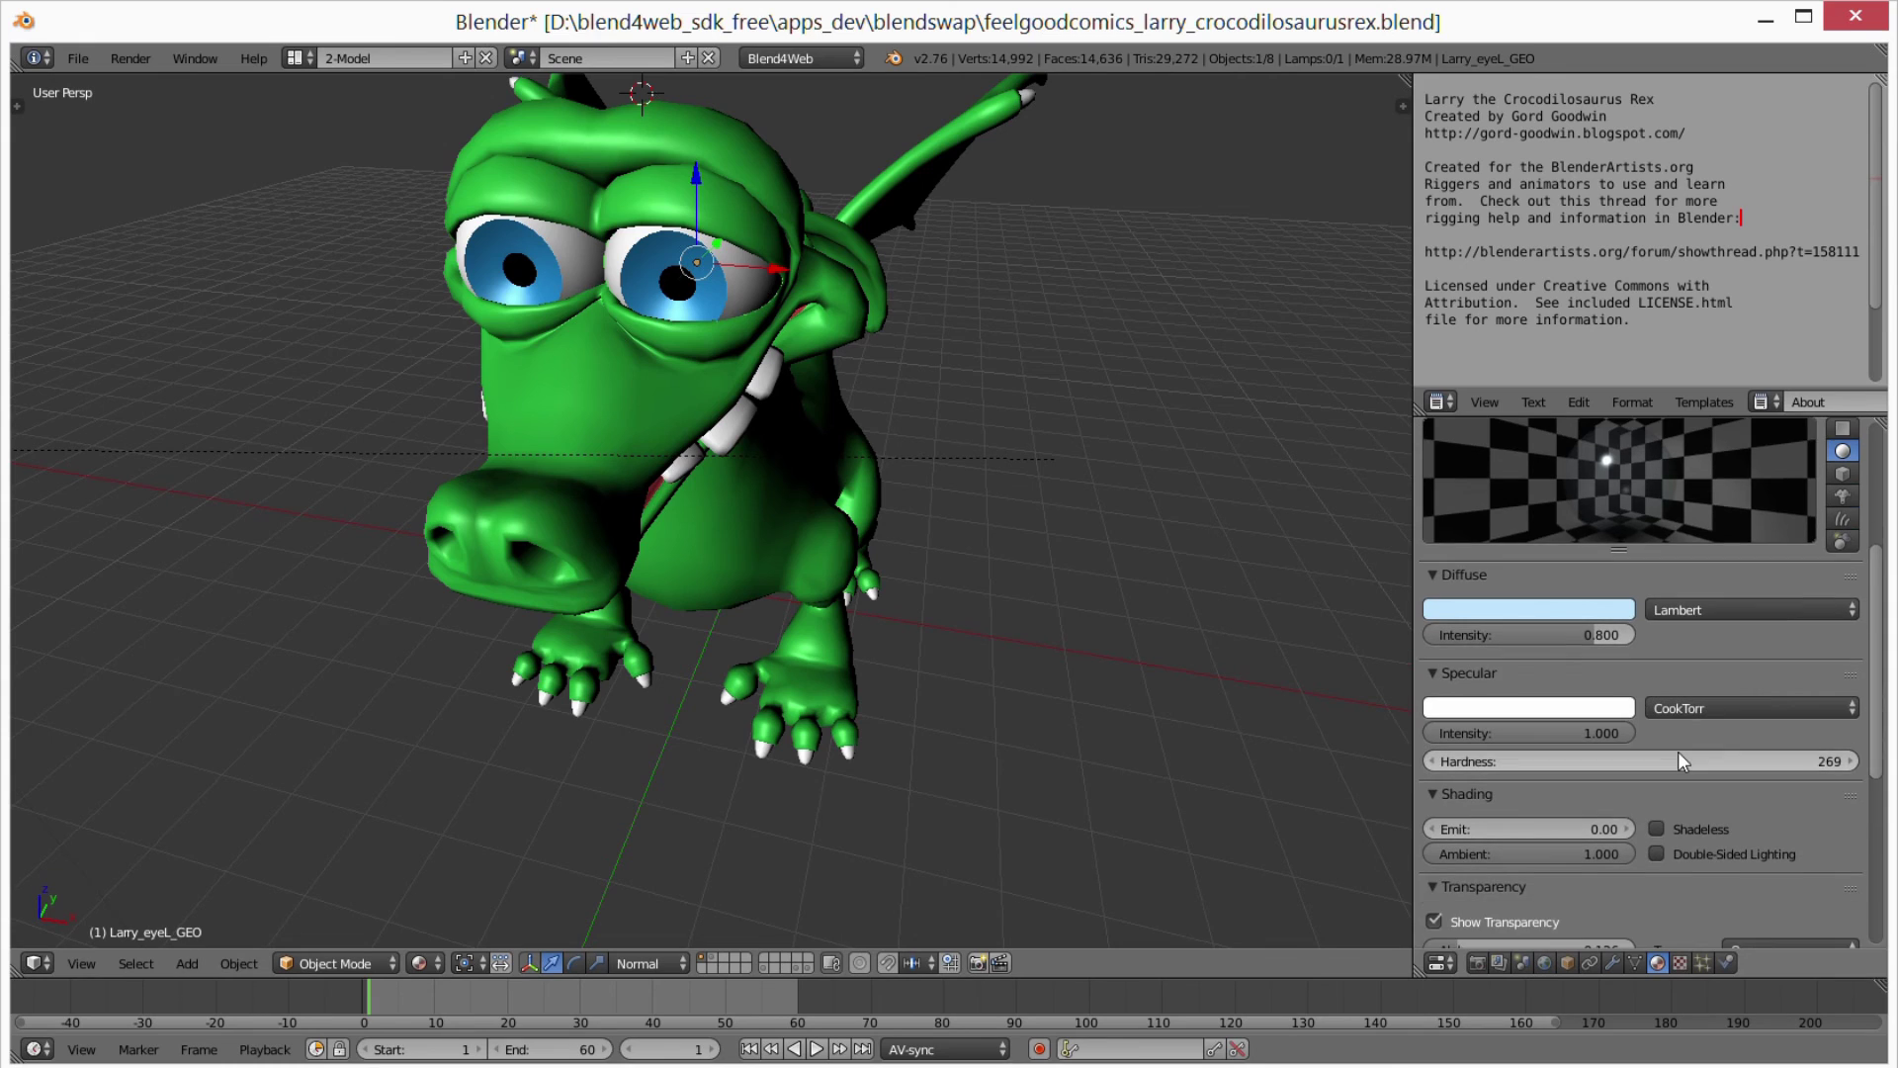
pyautogui.scroll(-3, 1681, 752)
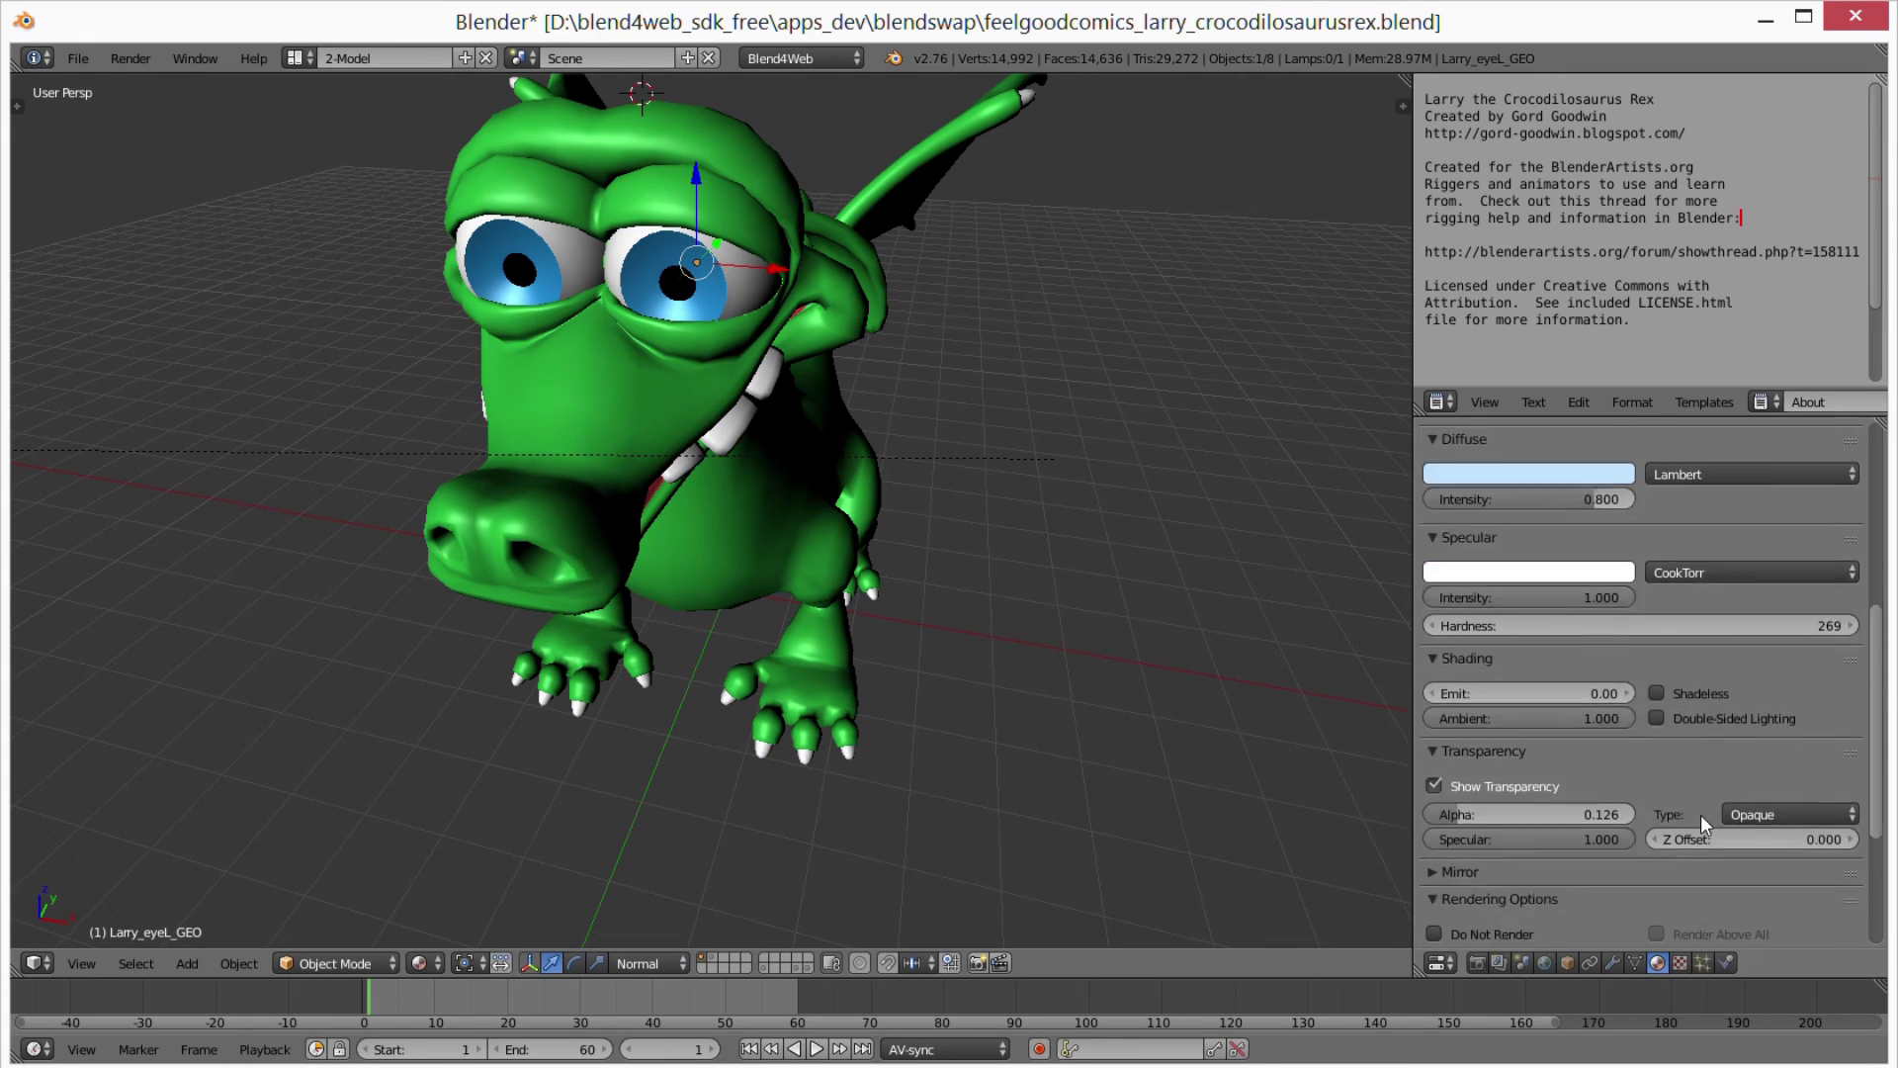
pyautogui.scroll(-4, 1701, 815)
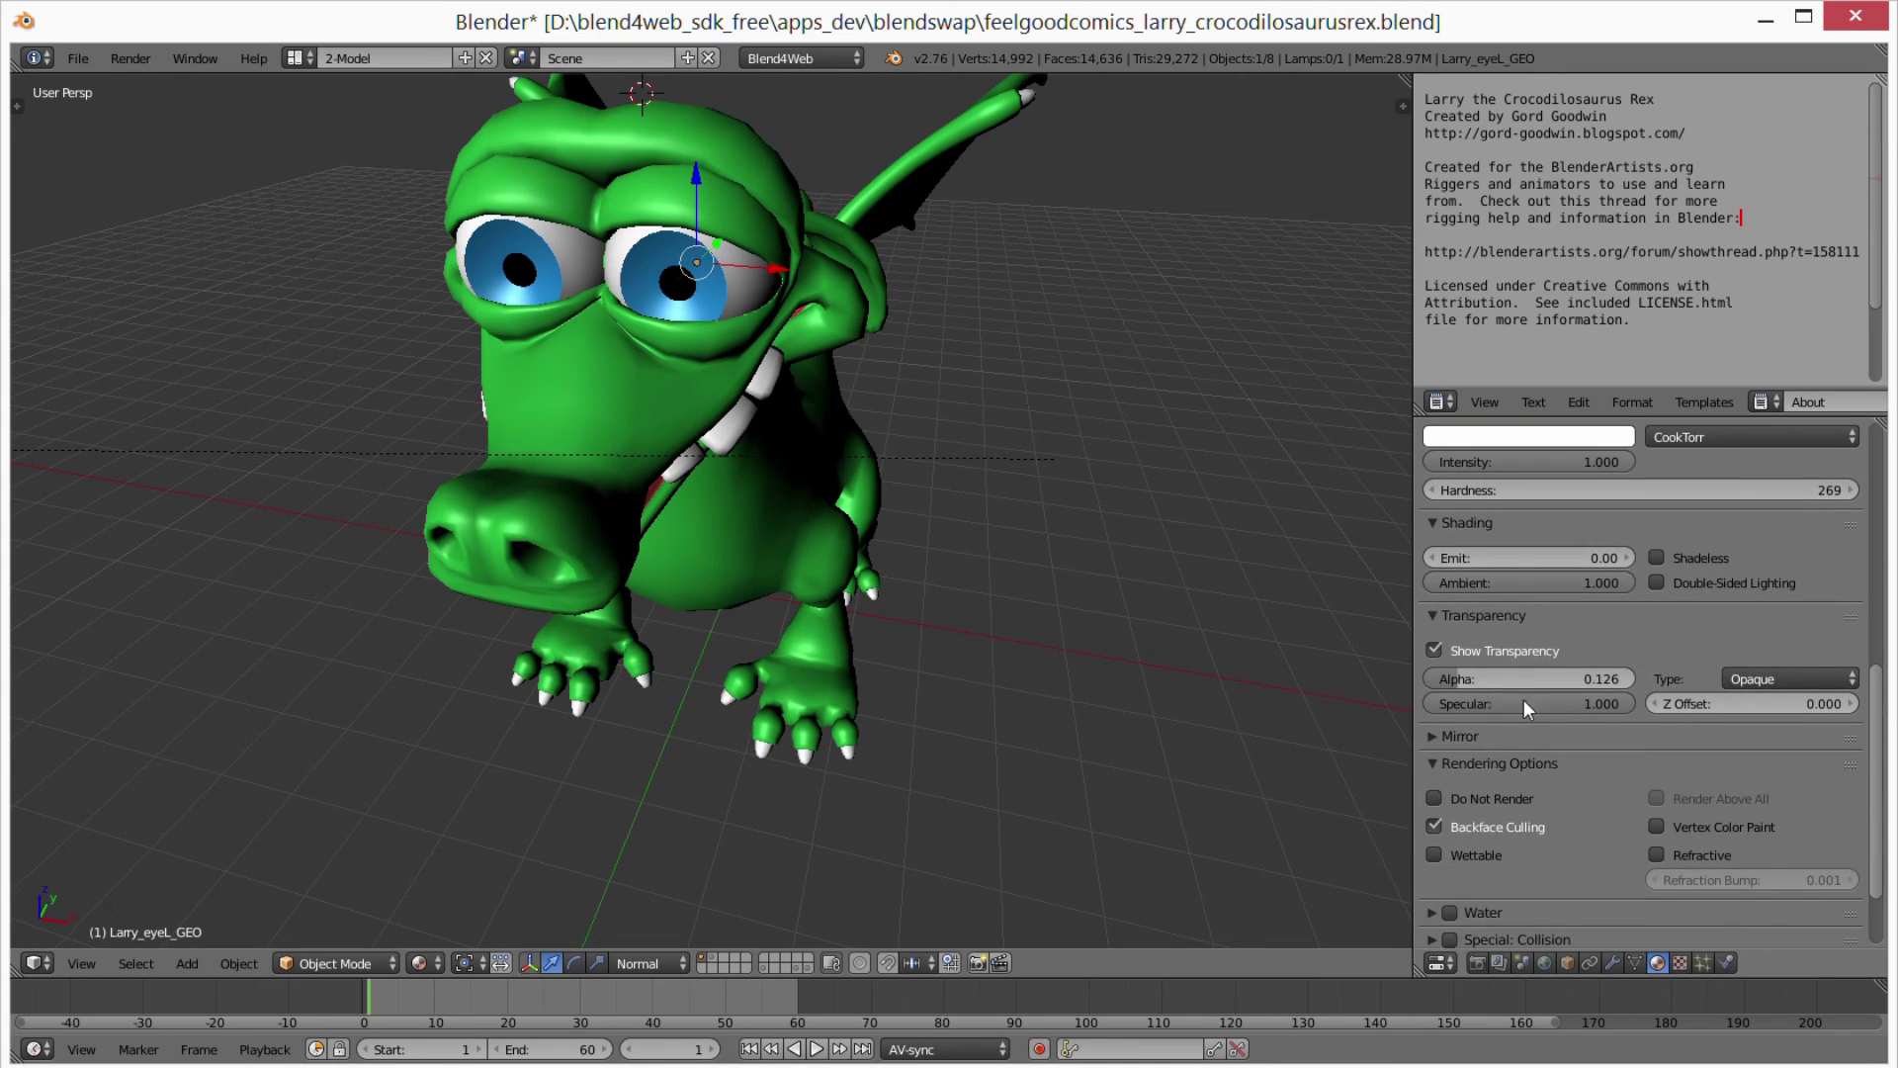
pyautogui.click(1796, 682)
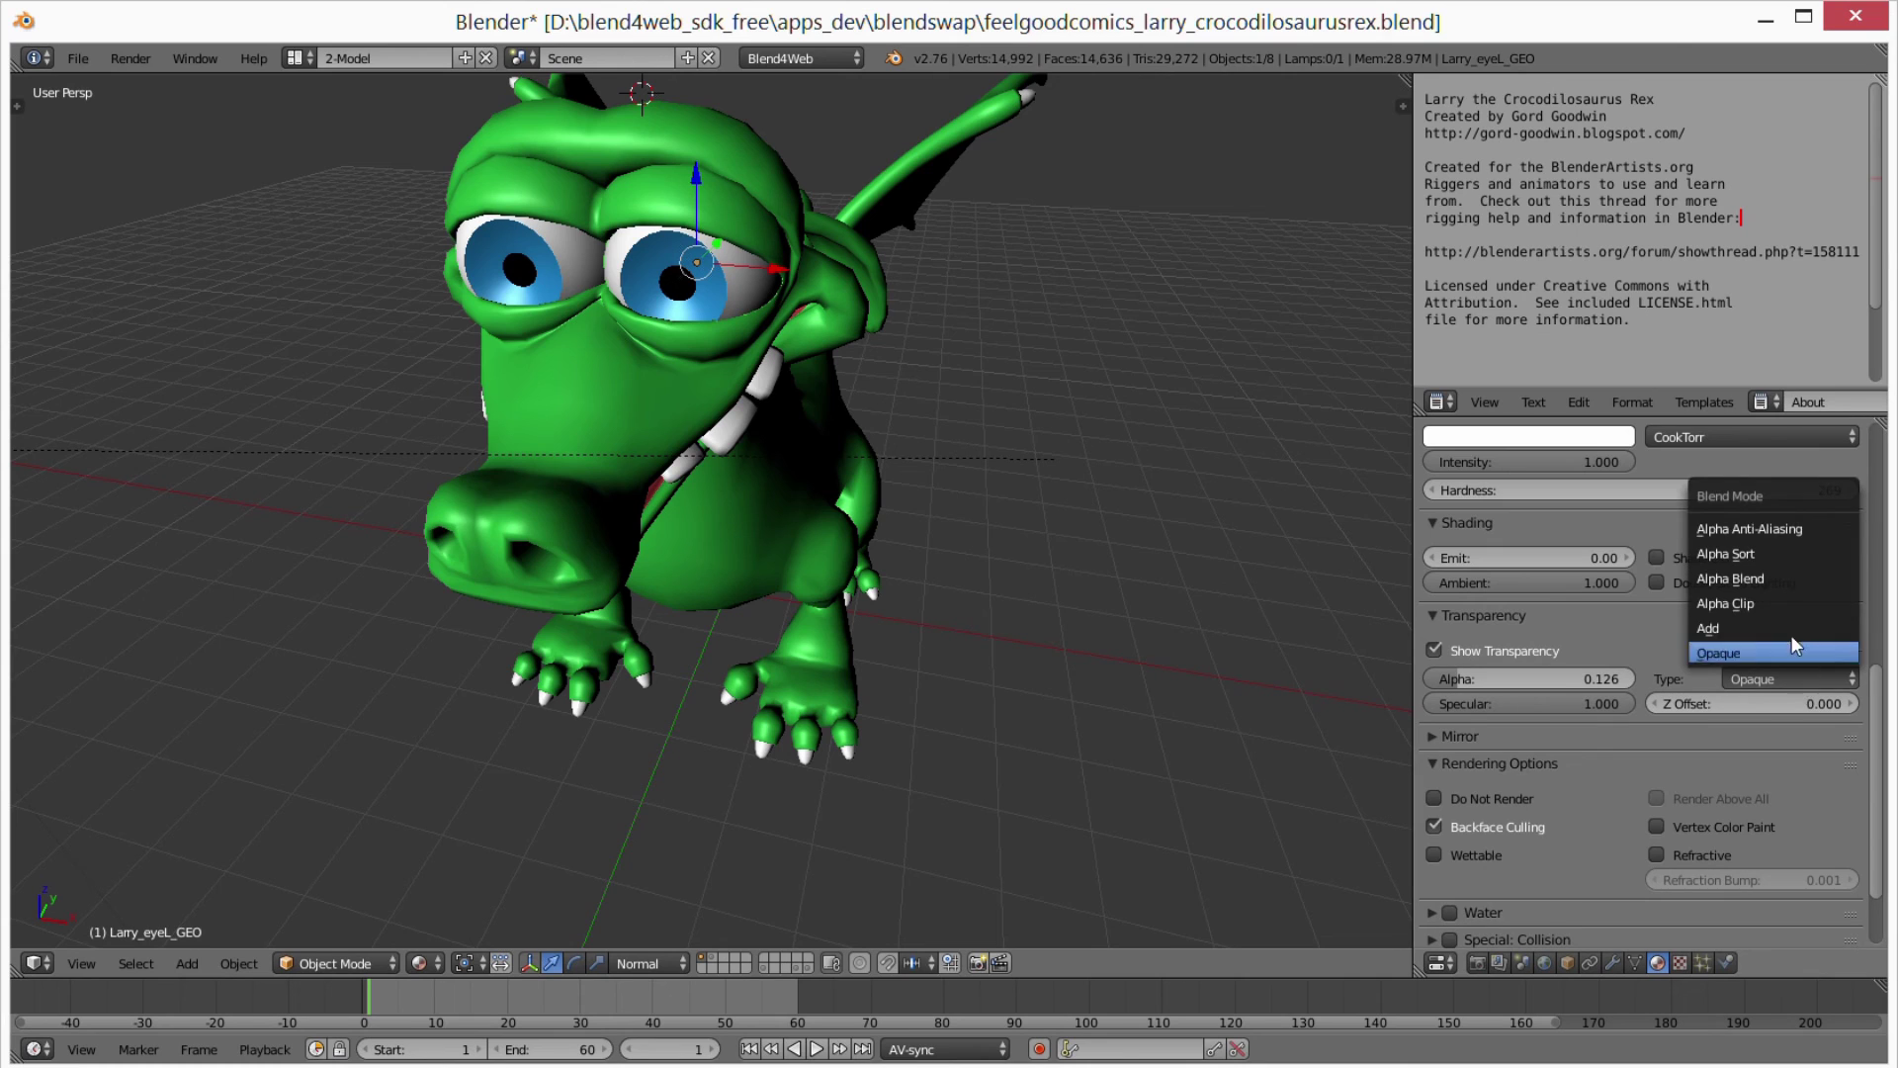
pyautogui.click(1754, 580)
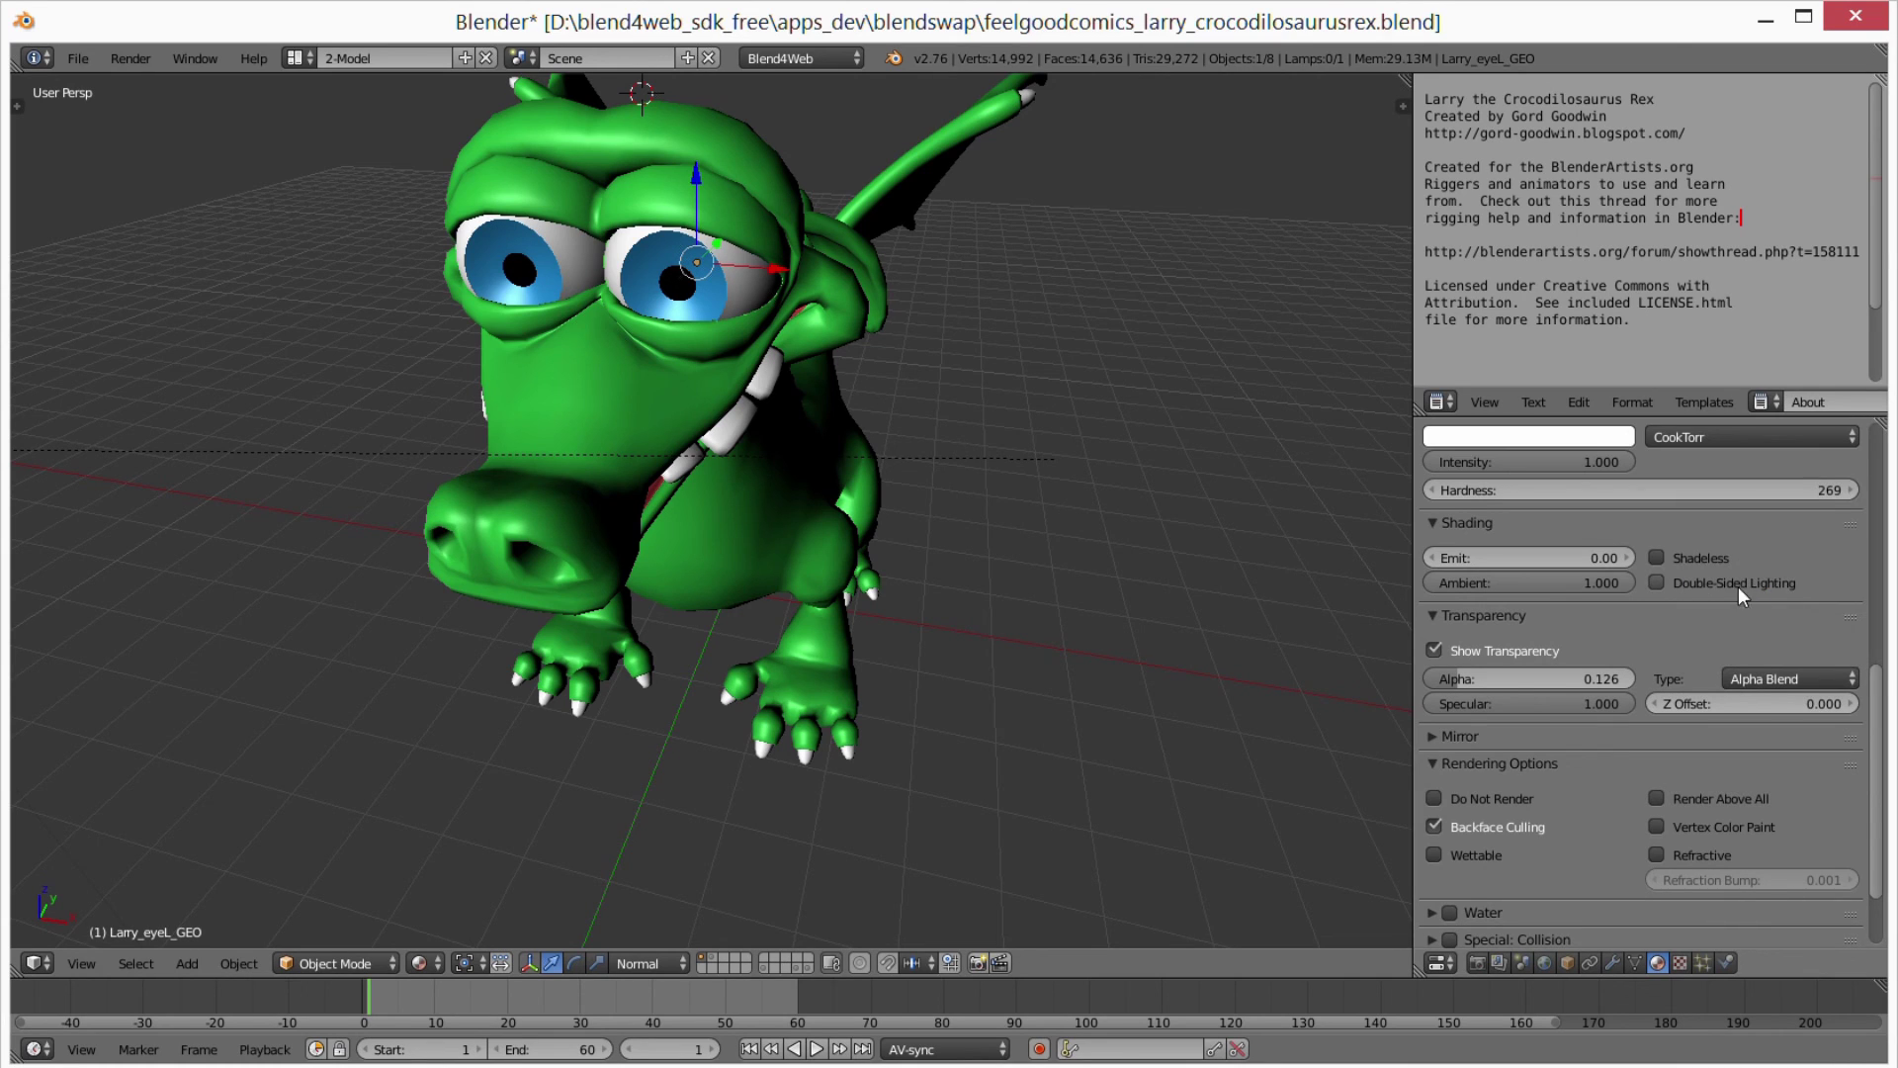
pyautogui.click(1477, 963)
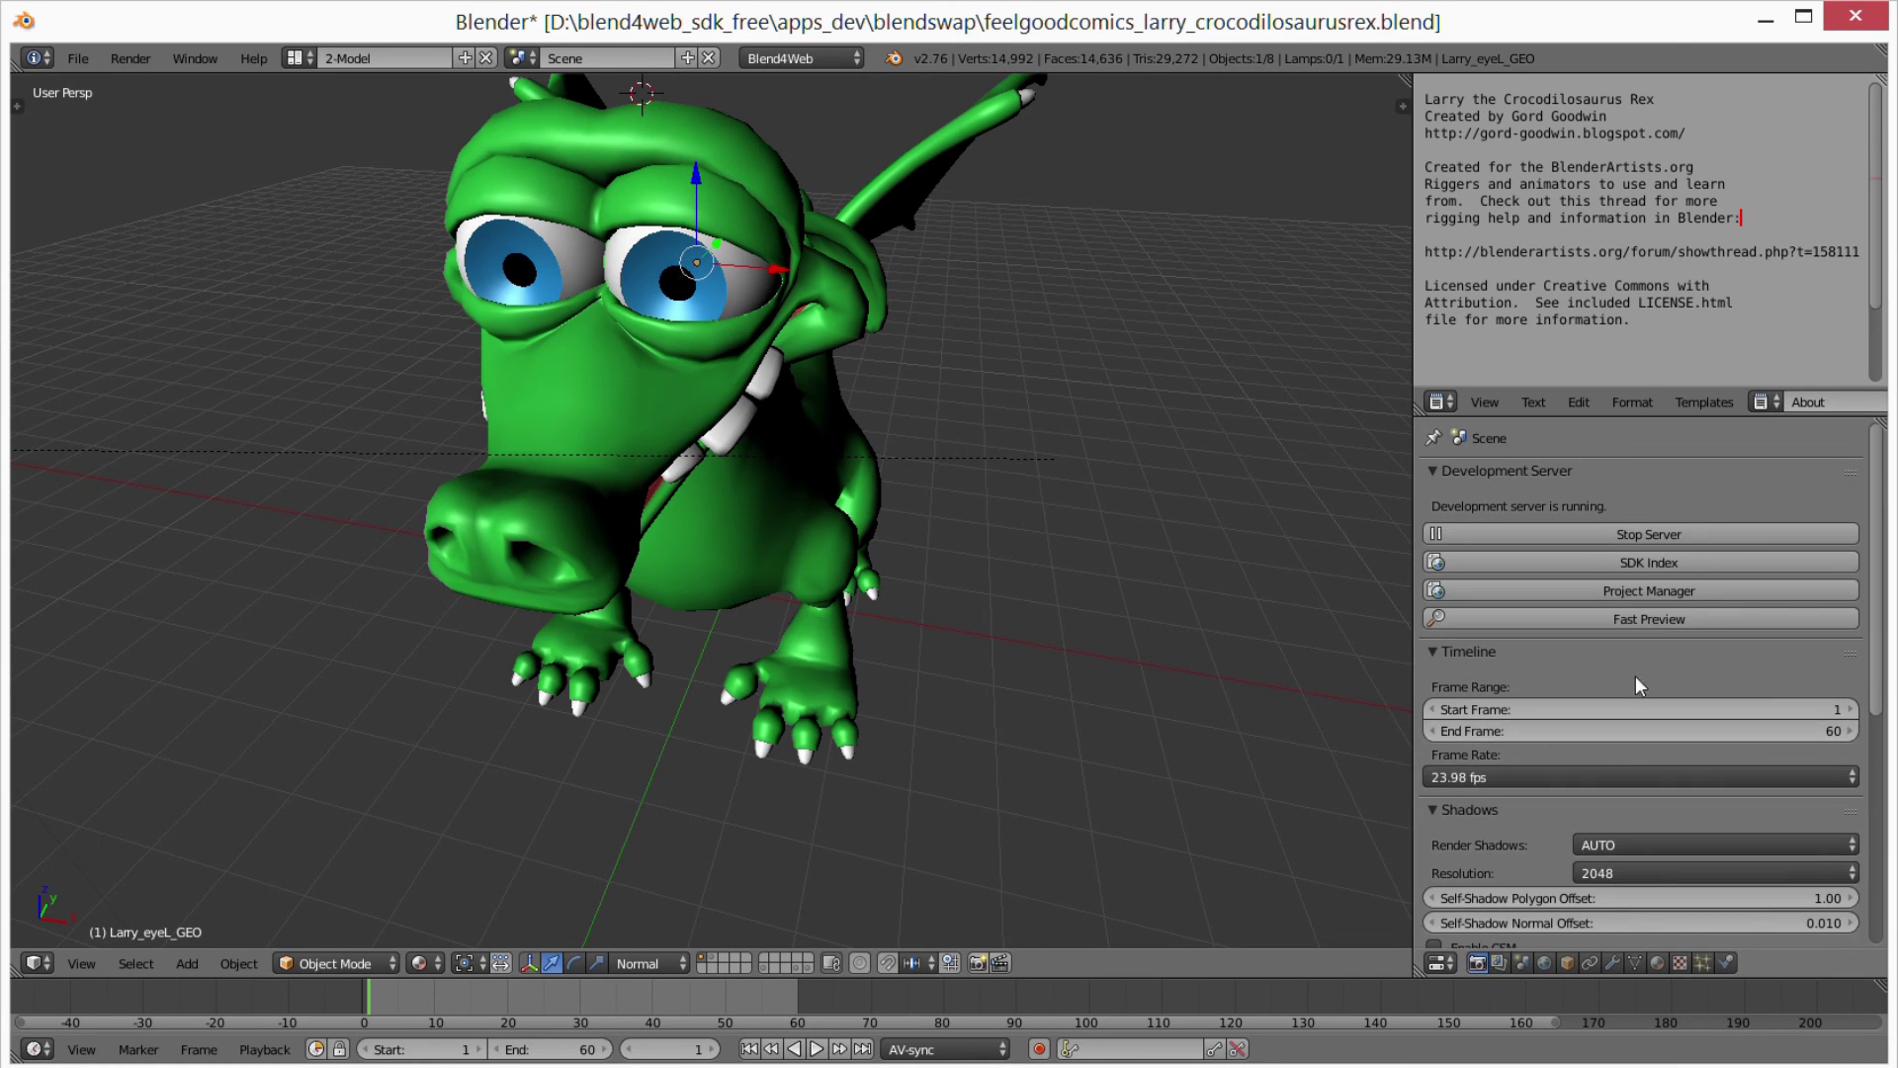
pyautogui.click(1639, 619)
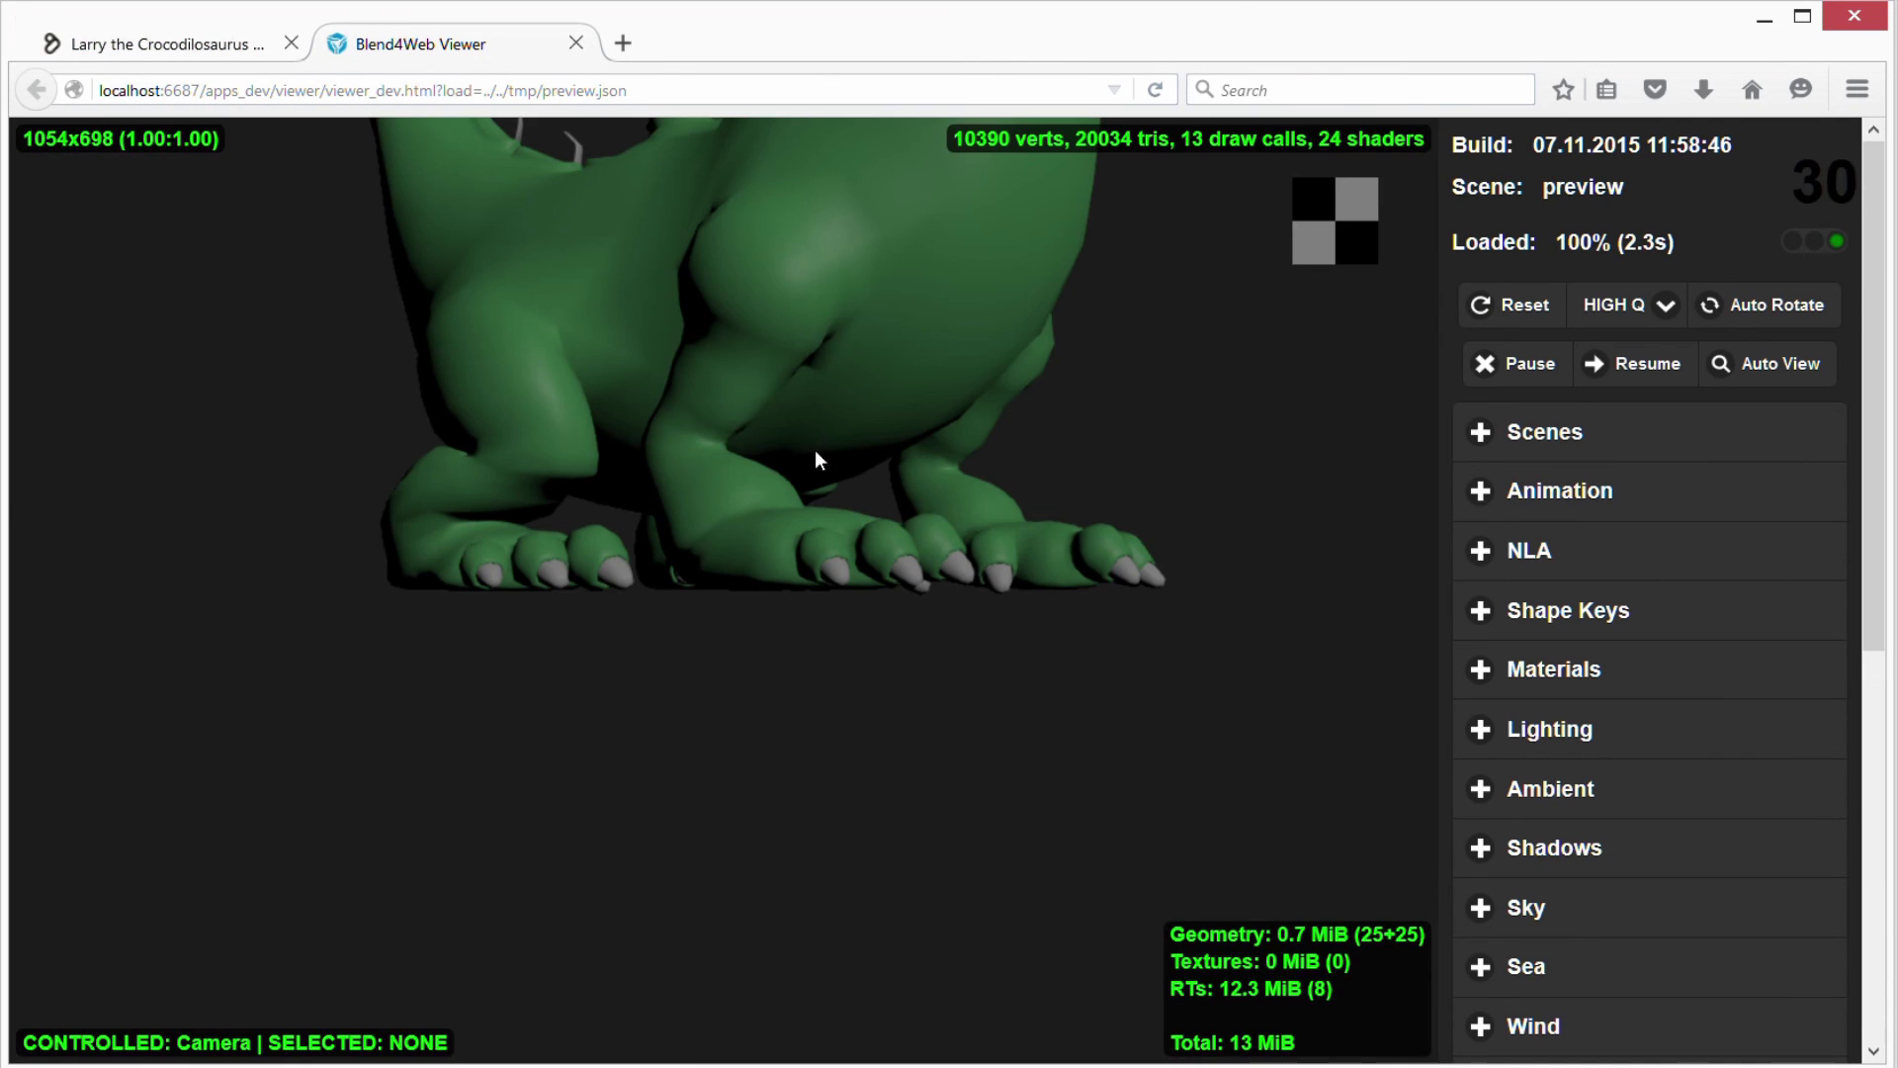
# Orbit and zoom the preview to inspect the blue irises through the corneas
pyautogui.moveTo(815, 458)
pyautogui.mouseDown()
pyautogui.moveTo(721, 784)
pyautogui.moveTo(809, 666)
pyautogui.moveTo(741, 587)
pyautogui.moveTo(459, 644)
pyautogui.moveTo(554, 579)
pyautogui.moveTo(521, 577)
pyautogui.moveTo(611, 574)
pyautogui.moveTo(356, 545)
pyautogui.moveTo(1145, 544)
pyautogui.mouseUp()
pyautogui.scroll(-3, 520, 577)
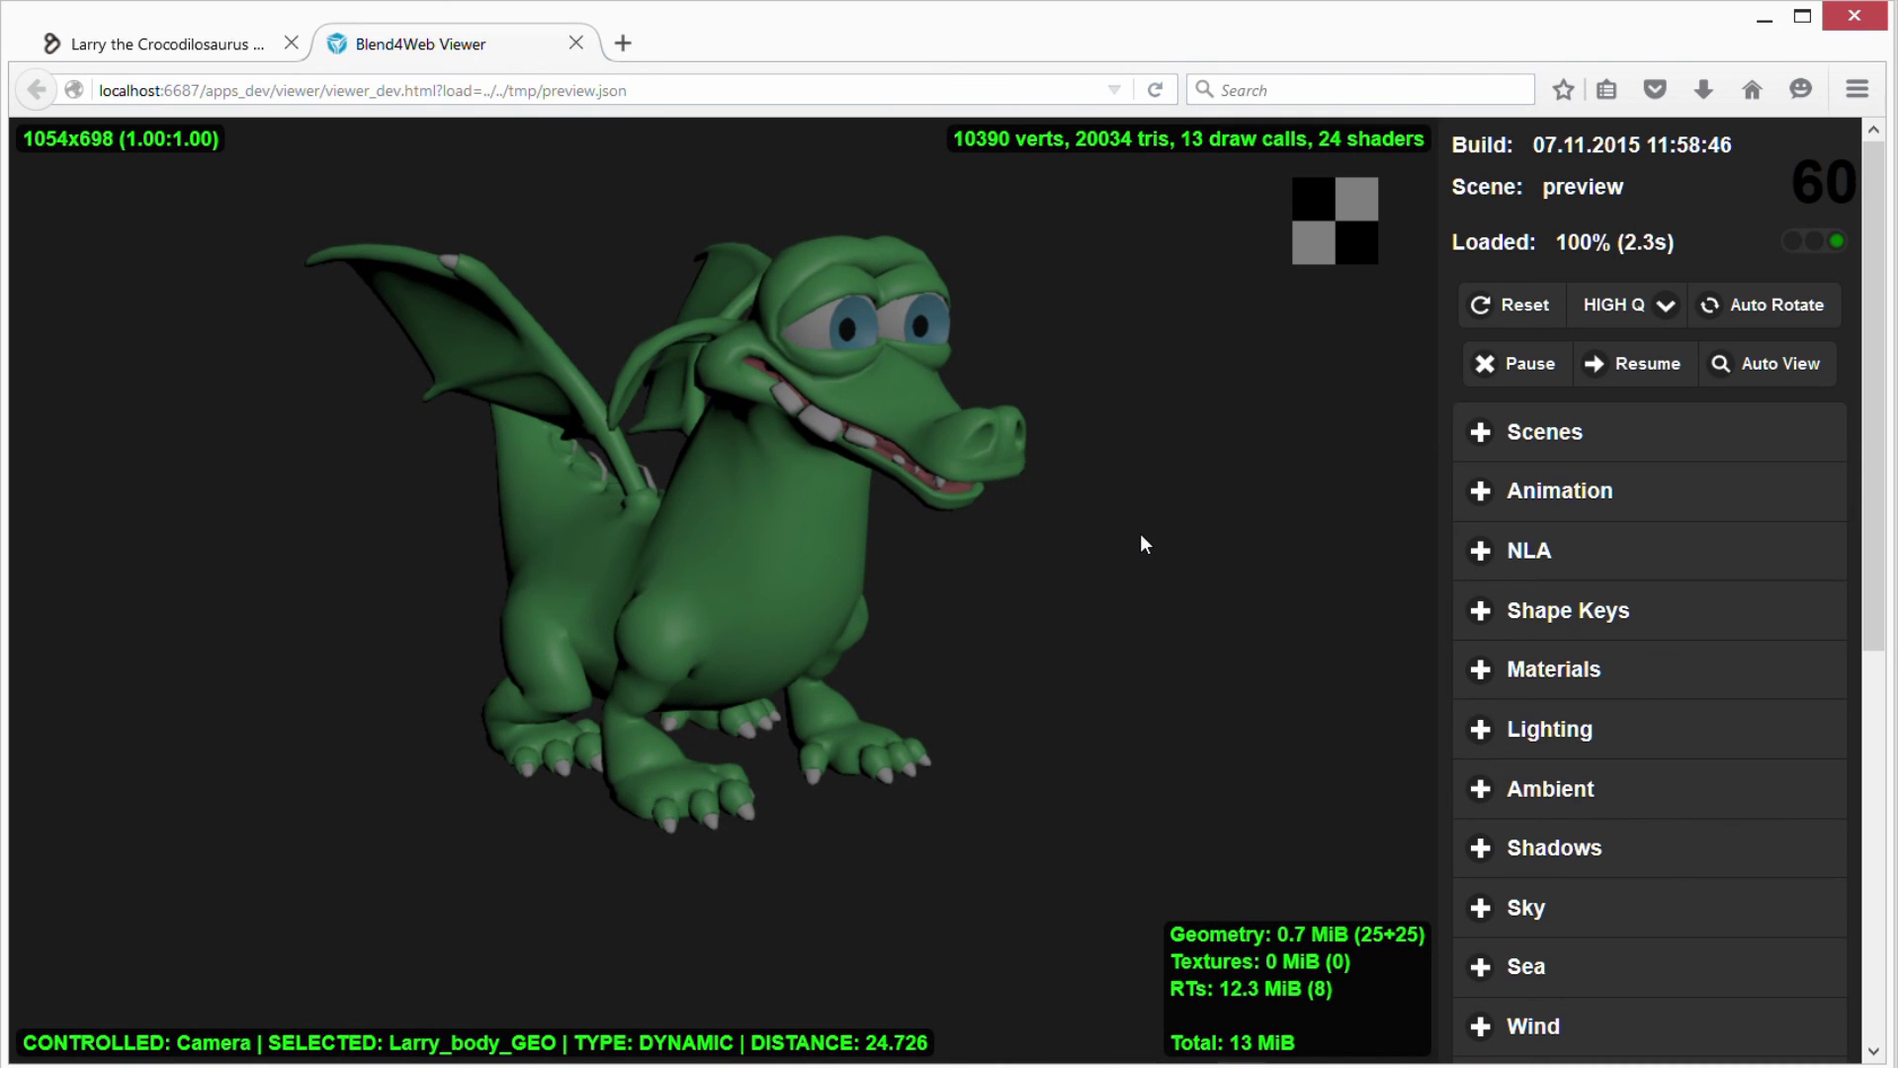